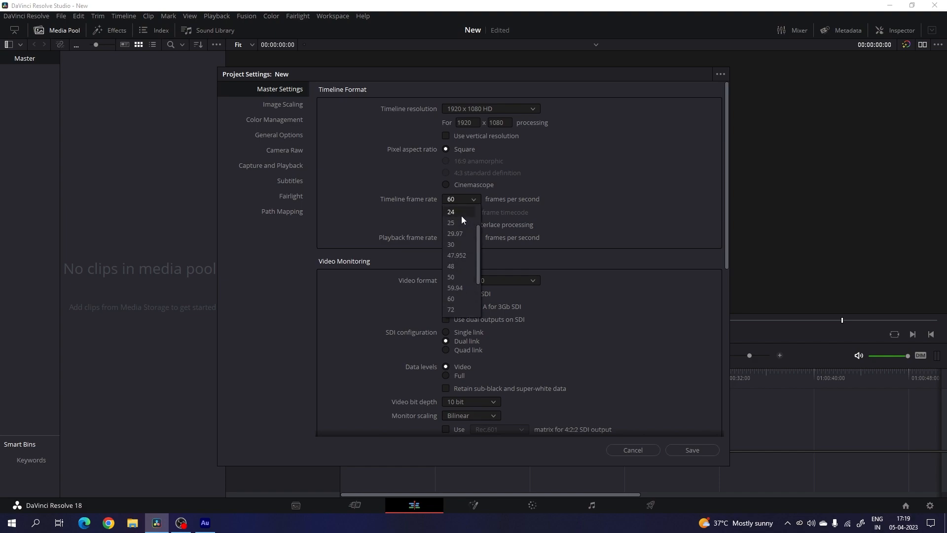
# Keep the timeline frame rate at 60 frames per second and save the project settings.
pyautogui.click(680, 230)
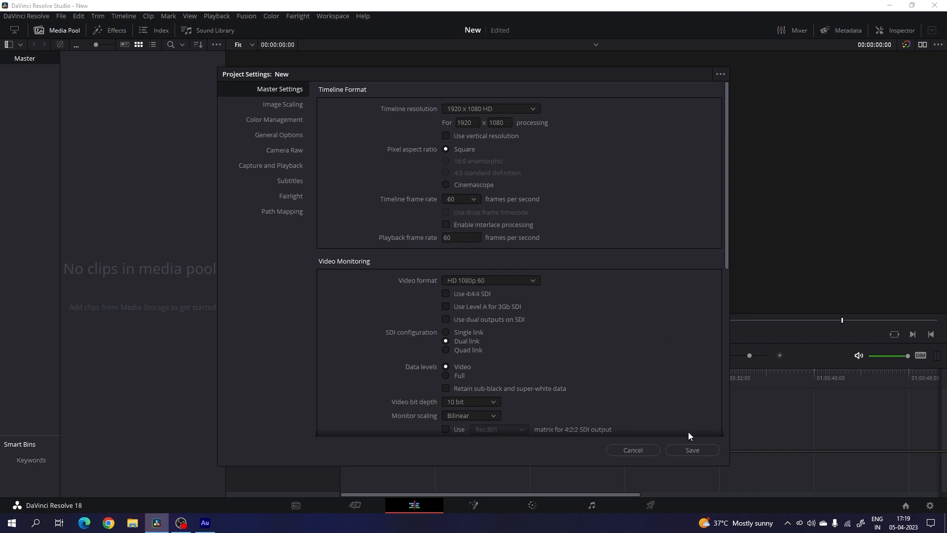
pyautogui.click(692, 450)
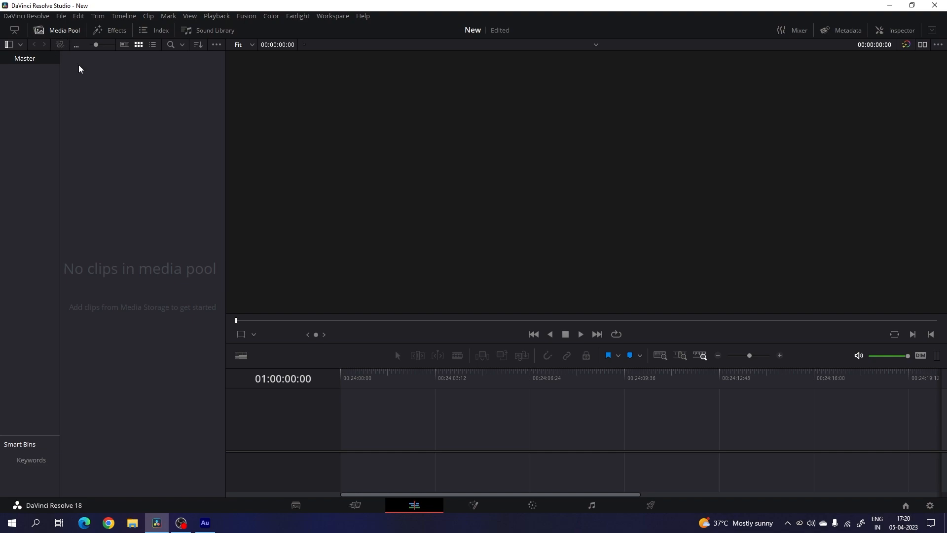
# Create a new Fusion composition clip named Fusion in the media pool, keeping its 5-second duration and 60 fps frame rate.
pyautogui.rightClick(147, 144)
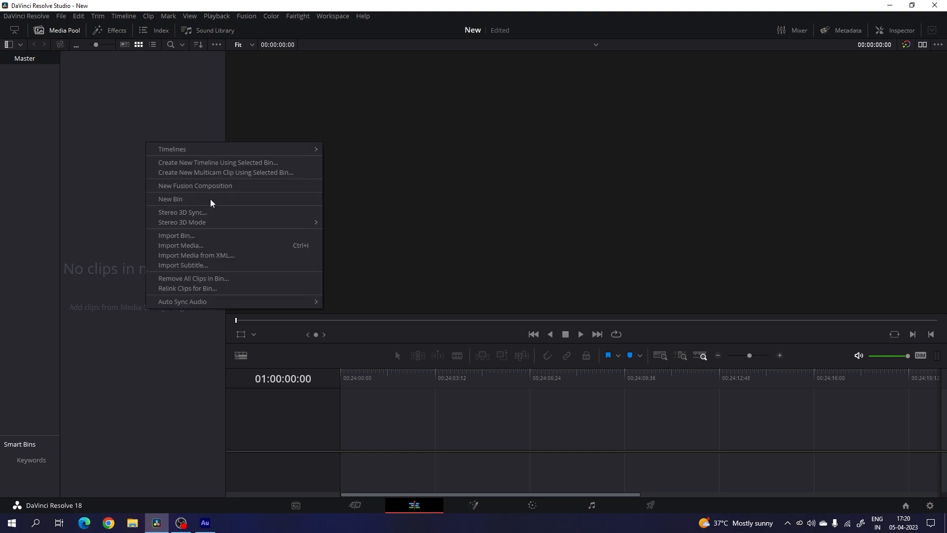
pyautogui.click(207, 186)
pyautogui.click(471, 265)
pyautogui.hotkey('shift', 'End')
pyautogui.hotkey('shift', 'Left')
pyautogui.press('BackSpace')
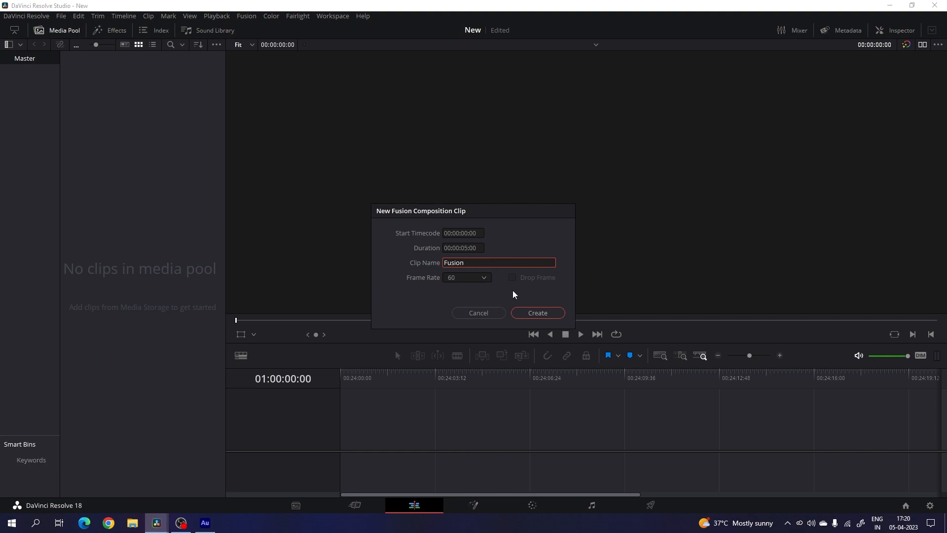
pyautogui.click(530, 315)
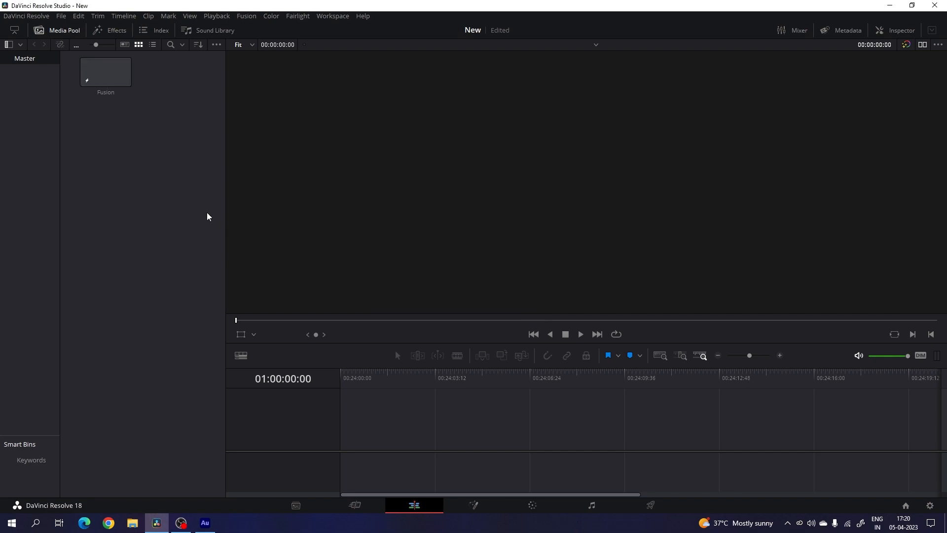
# Place the Fusion clip at the start of a new timeline and open it on the Fusion page.
pyautogui.moveTo(110, 75); pyautogui.dragTo(338, 415)
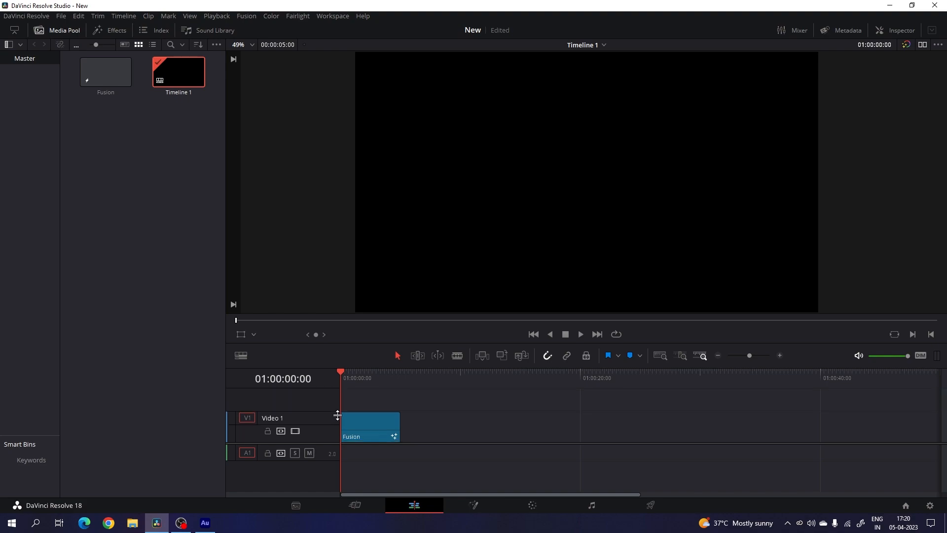
pyautogui.click(476, 509)
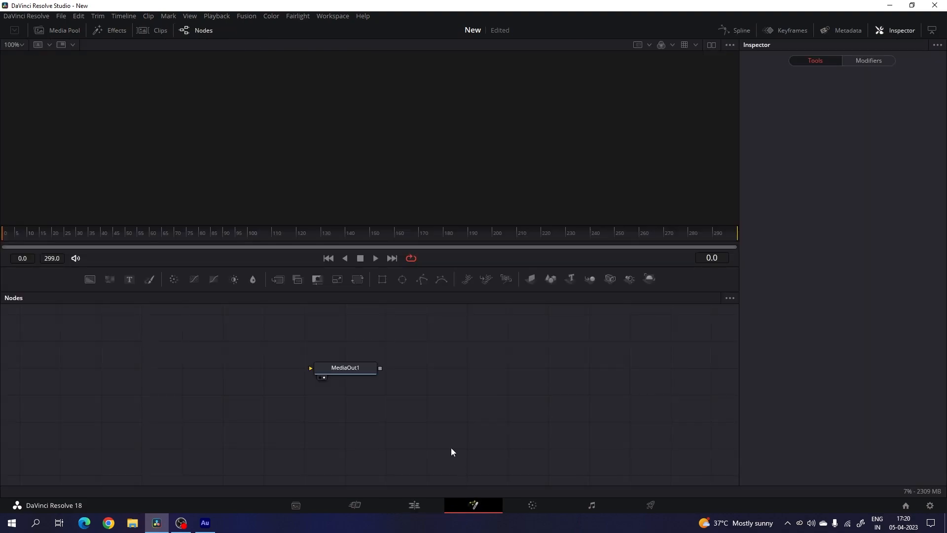
# Move the MediaOut1 node aside and add a Background node, displaying it in the viewer.
pyautogui.moveTo(357, 367); pyautogui.dragTo(697, 454)
pyautogui.click(697, 455)
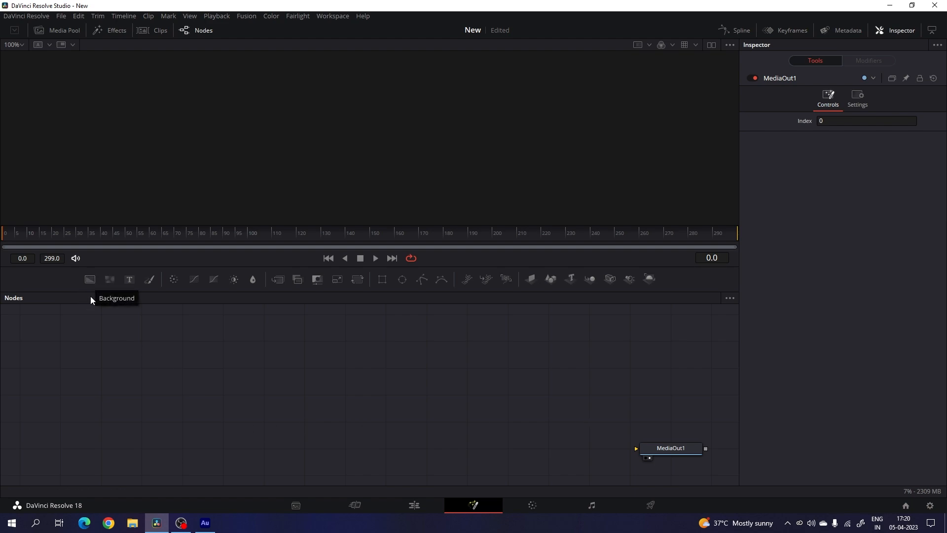
pyautogui.moveTo(90, 283); pyautogui.dragTo(383, 143)
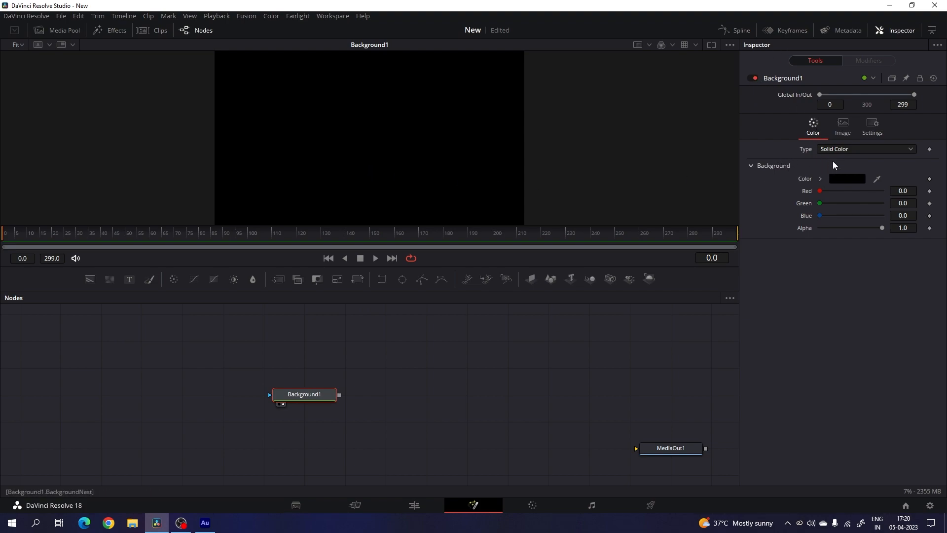
# Make the background a Four Corner gradient with #00aaff for the top-left corner and #ff00ff for the top-right corner.
pyautogui.click(846, 149)
pyautogui.click(849, 194)
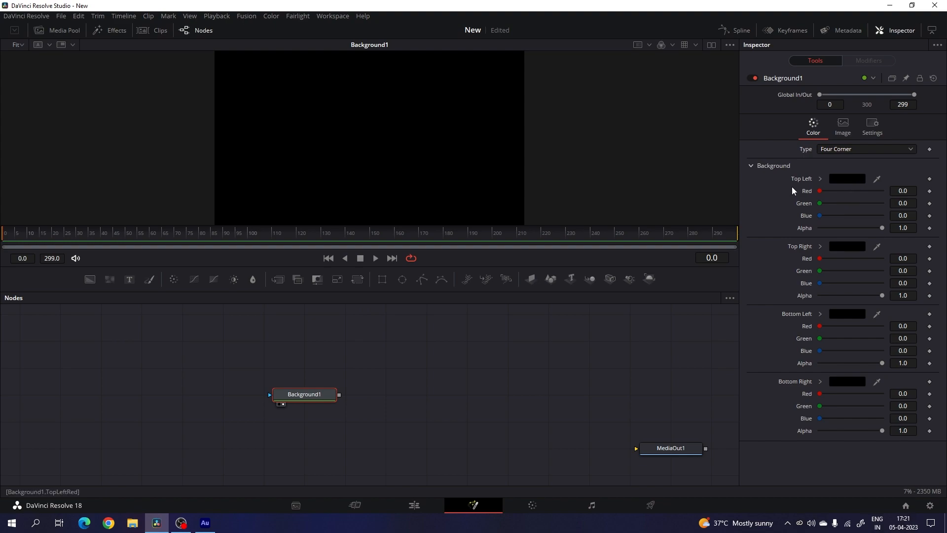
pyautogui.click(843, 178)
pyautogui.click(413, 211)
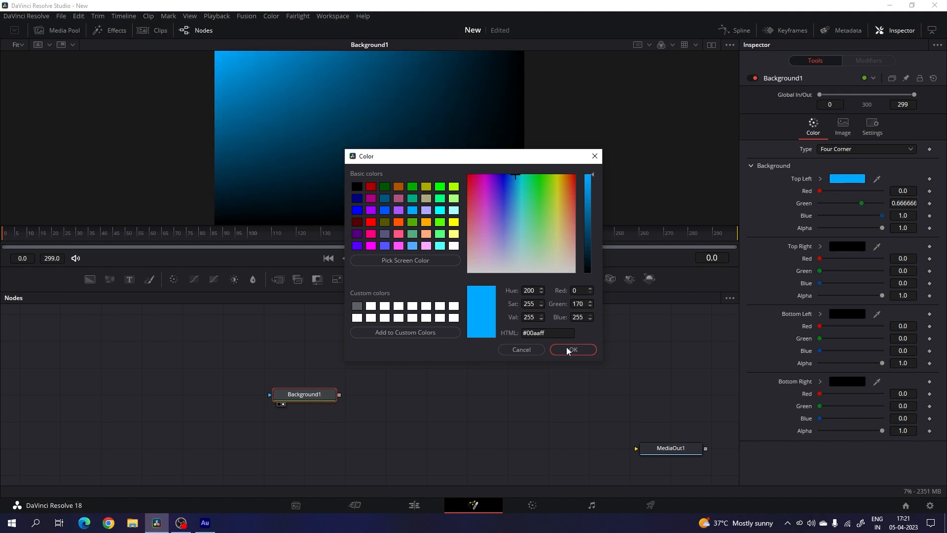
pyautogui.click(572, 349)
pyautogui.click(843, 249)
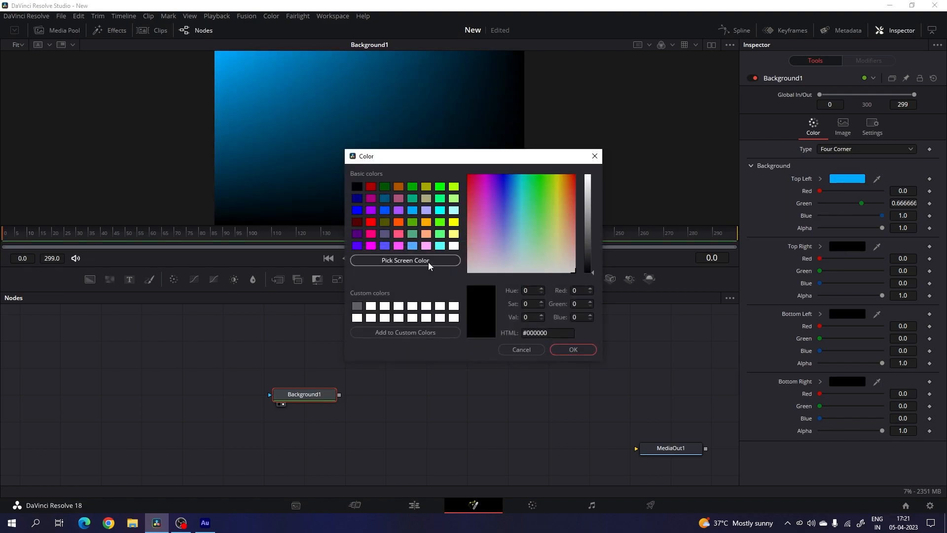
pyautogui.click(371, 245)
pyautogui.click(569, 352)
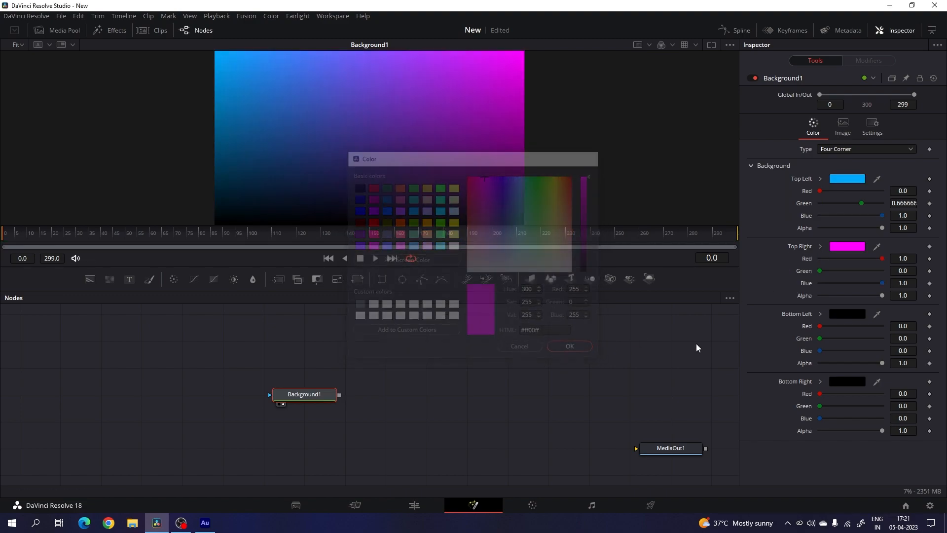
# Set both the bottom-left and bottom-right corner colors of the background to #5500ff.
pyautogui.click(835, 315)
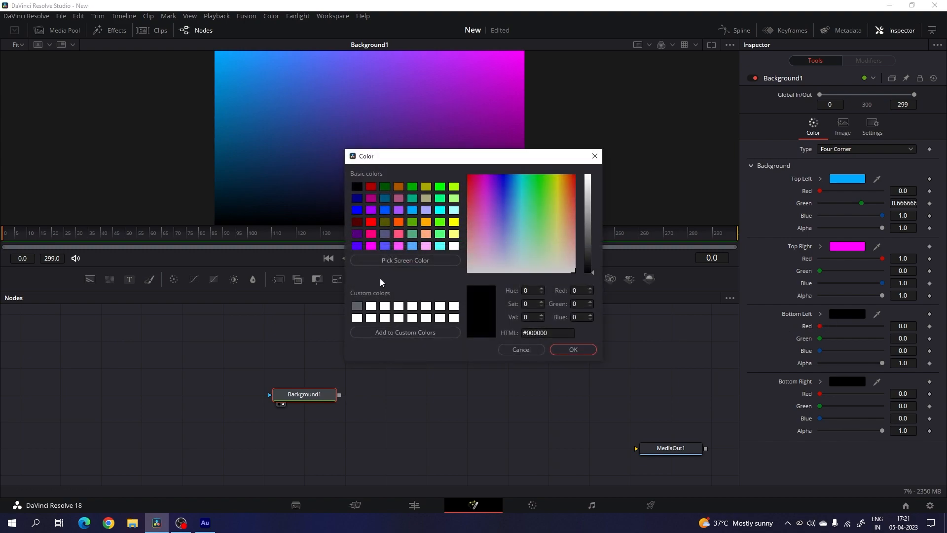
pyautogui.click(358, 246)
pyautogui.click(568, 353)
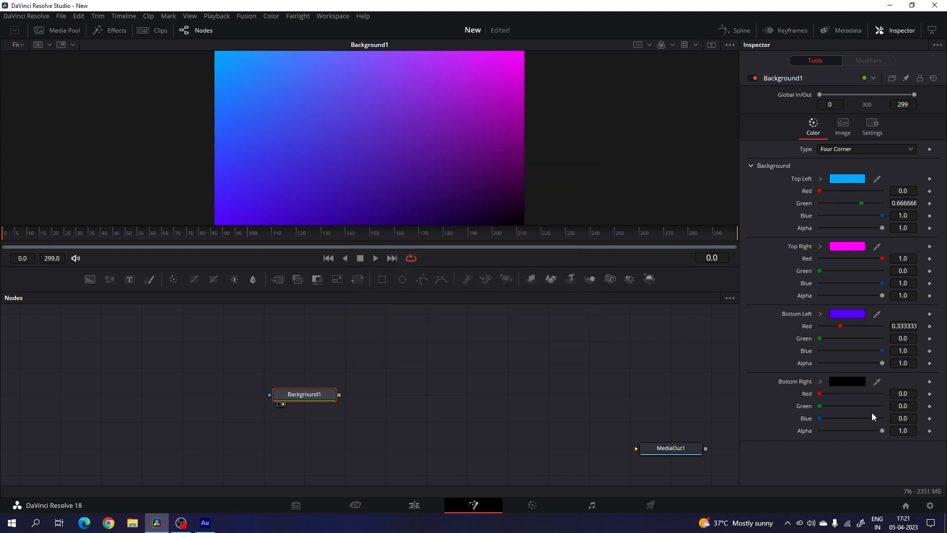
pyautogui.click(836, 382)
pyautogui.click(356, 246)
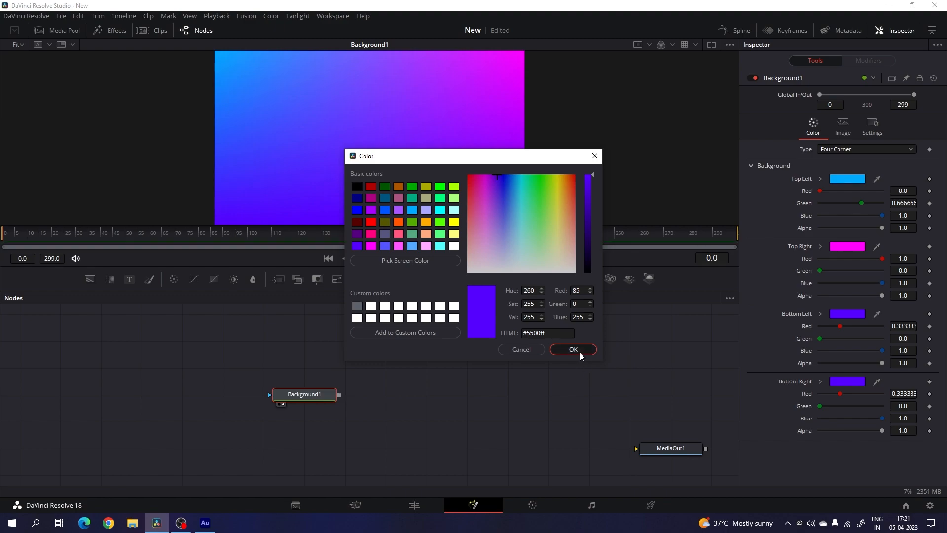
pyautogui.click(579, 351)
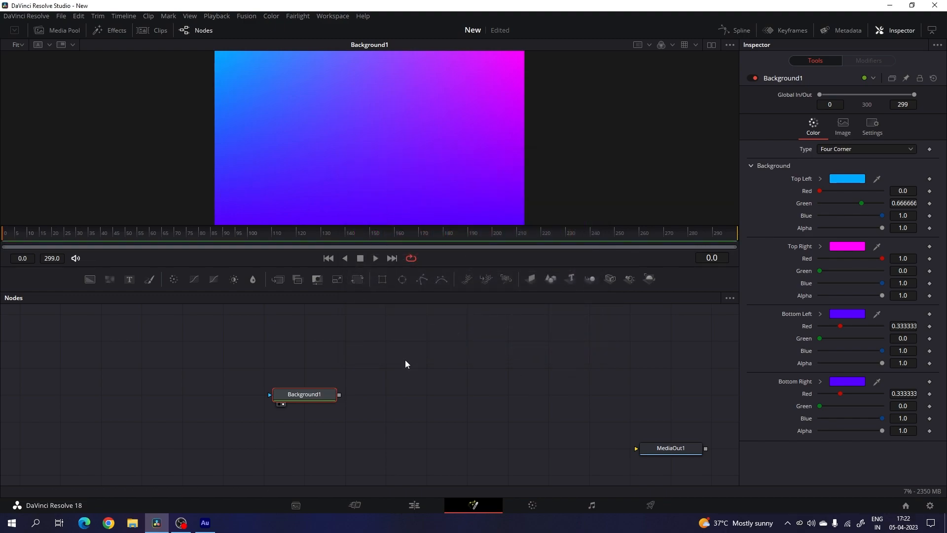
# Rename the Background1 node to Color.
pyautogui.rightClick(312, 393)
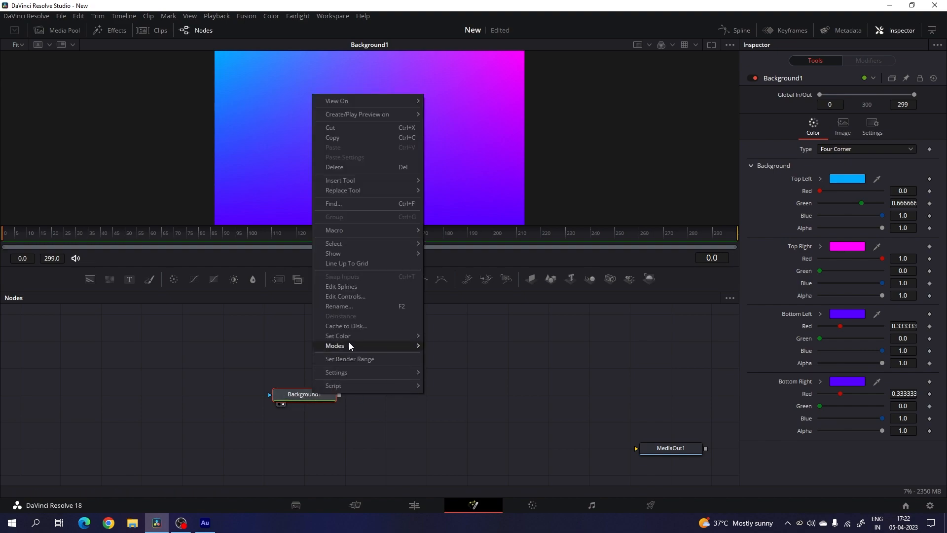
pyautogui.click(343, 310)
pyautogui.write('Co')
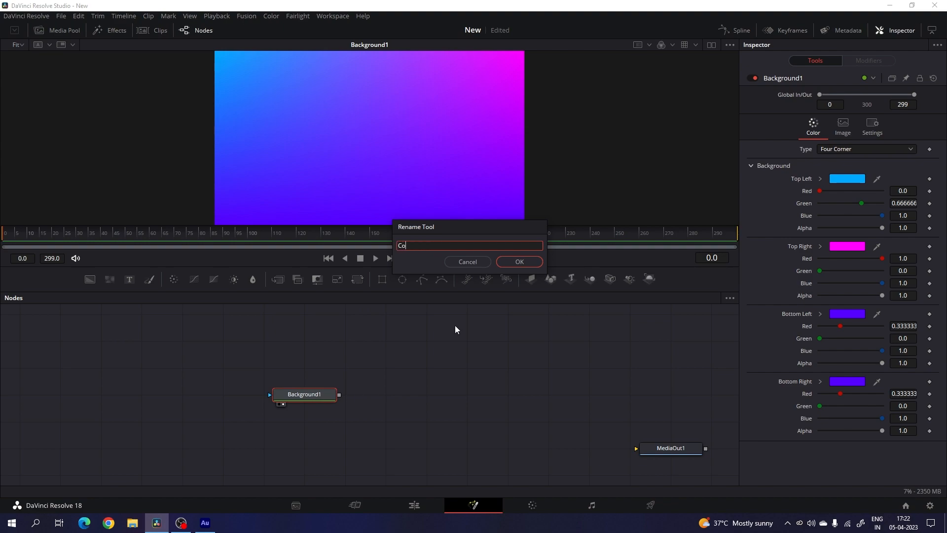
pyautogui.write('lor')
pyautogui.click(515, 262)
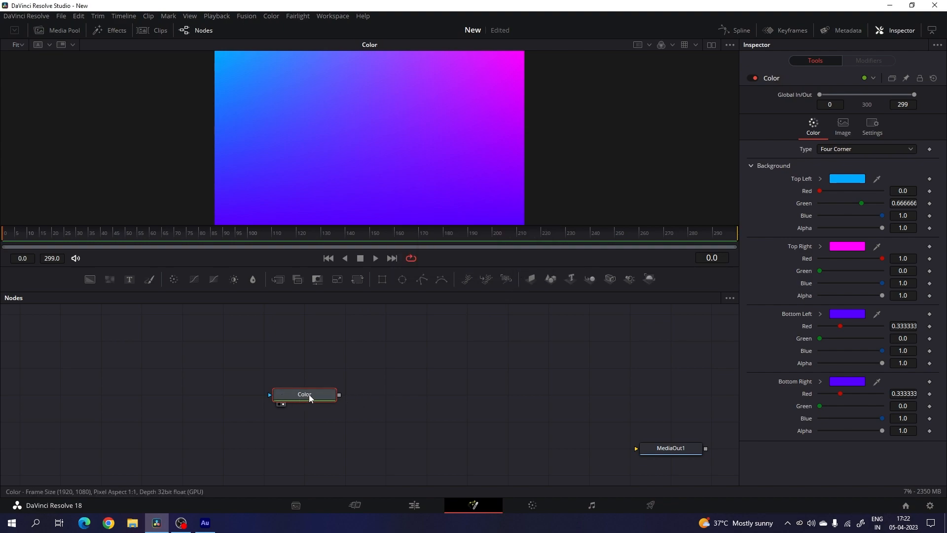
pyautogui.press('F2')
pyautogui.click(467, 262)
pyautogui.click(371, 360)
# Add a Text node to the left of the Color node and reposition Color to make room.
pyautogui.moveTo(311, 397); pyautogui.dragTo(474, 426)
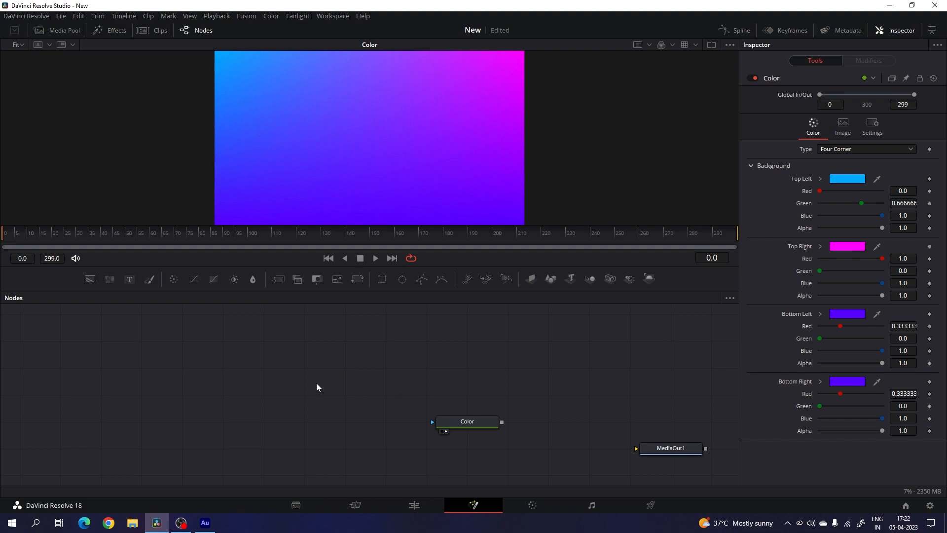
pyautogui.moveTo(129, 279); pyautogui.dragTo(264, 389)
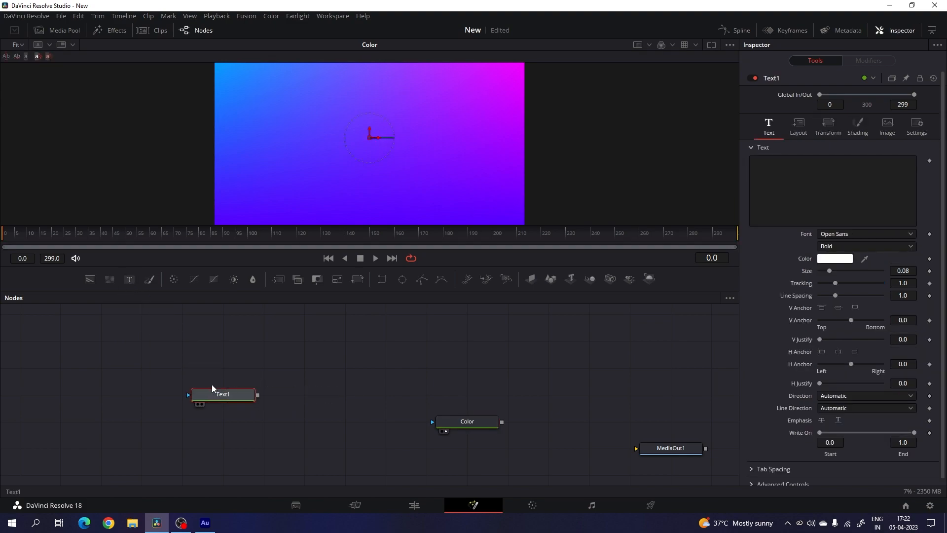
pyautogui.moveTo(478, 420); pyautogui.dragTo(397, 422)
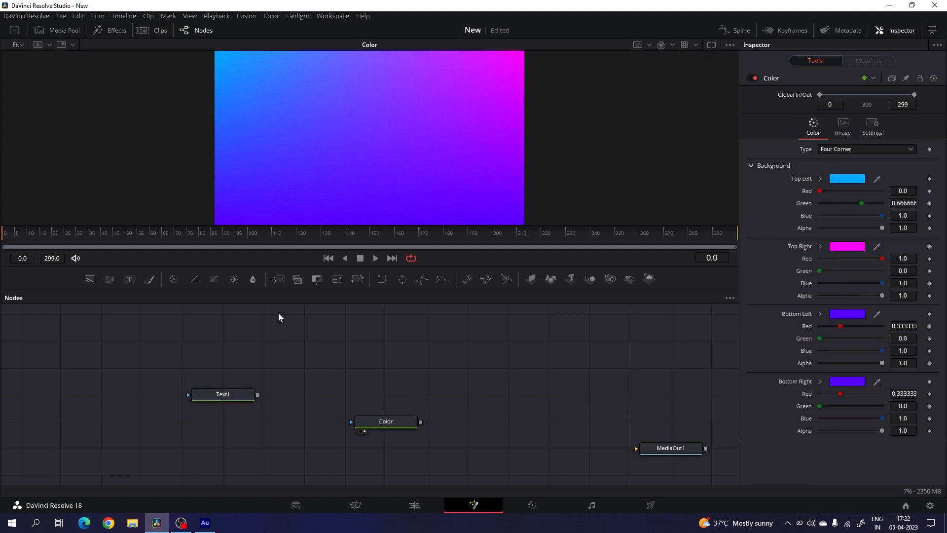
# Add a Merge node above Color with Color as its background and Text1 as its foreground, and show it in the viewer.
pyautogui.moveTo(278, 279); pyautogui.dragTo(388, 370)
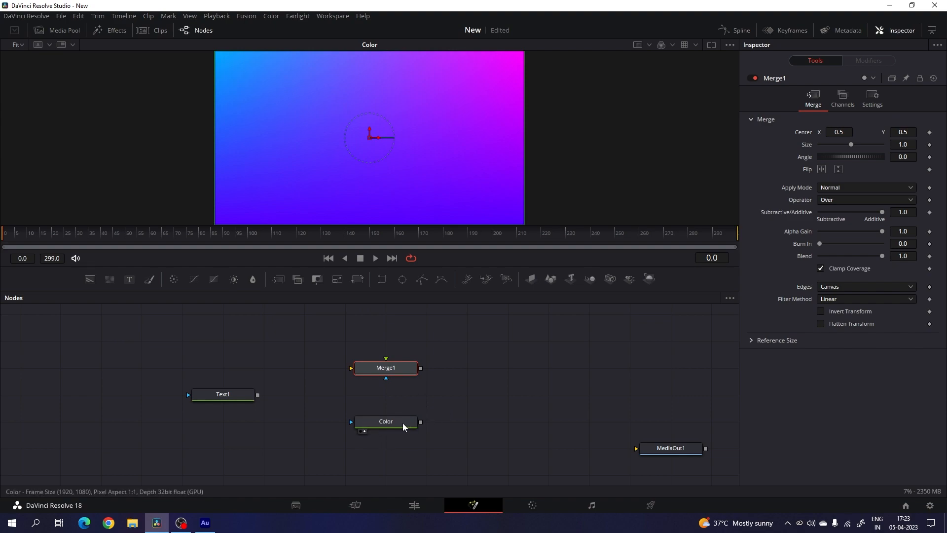
pyautogui.moveTo(347, 367); pyautogui.dragTo(392, 425)
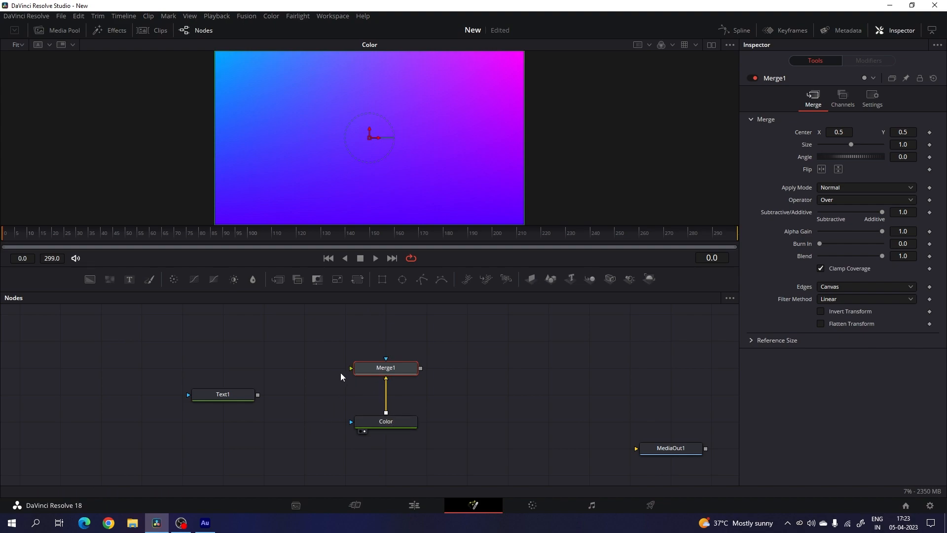
pyautogui.moveTo(351, 369); pyautogui.dragTo(228, 396)
pyautogui.moveTo(217, 396); pyautogui.dragTo(194, 381)
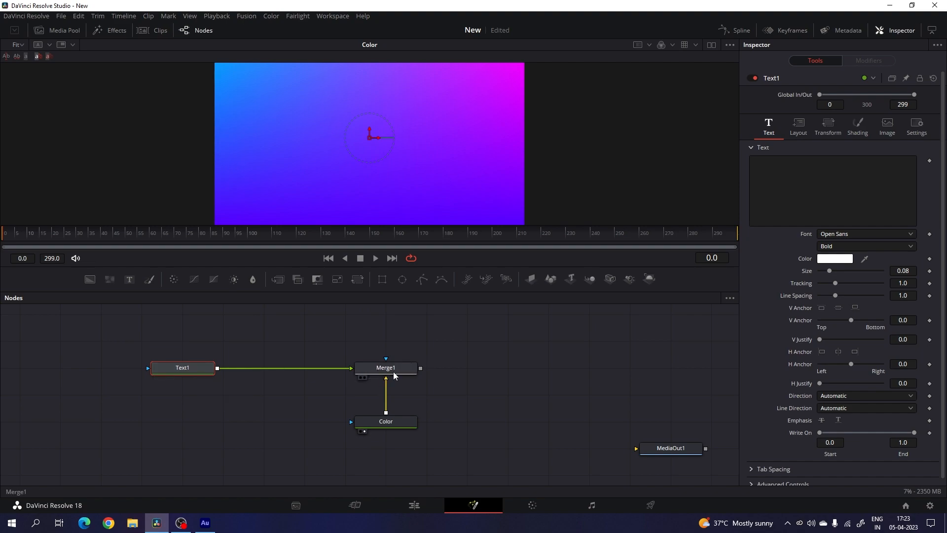
pyautogui.press('1')
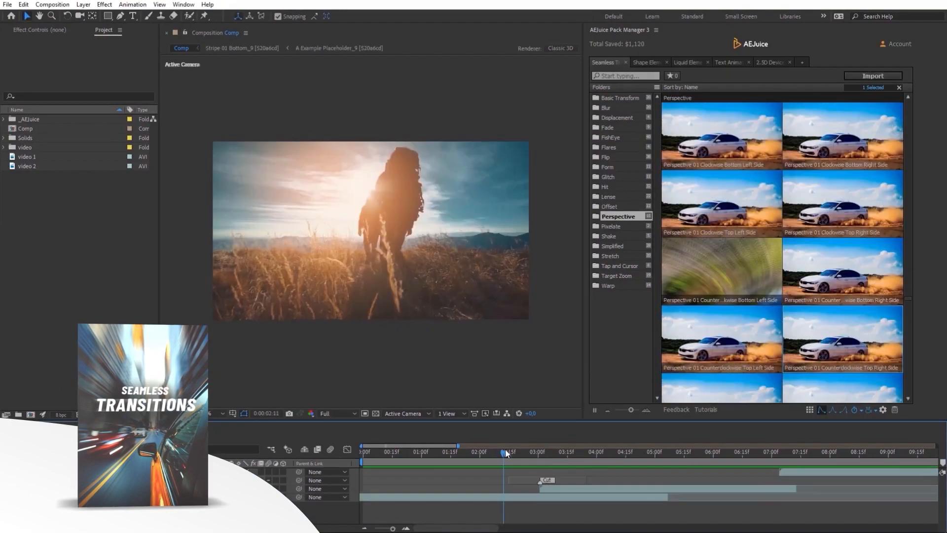
pyautogui.moveTo(513, 450)
pyautogui.mouseDown()
pyautogui.moveTo(586, 447)
pyautogui.moveTo(530, 451)
pyautogui.mouseUp()
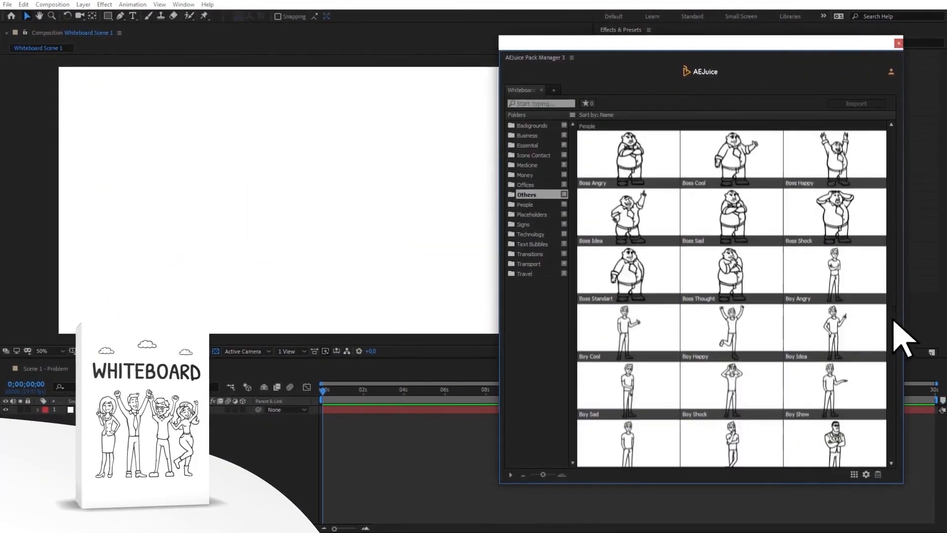
pyautogui.scroll(-5, 907, 336)
pyautogui.moveTo(744, 312); pyautogui.dragTo(248, 196)
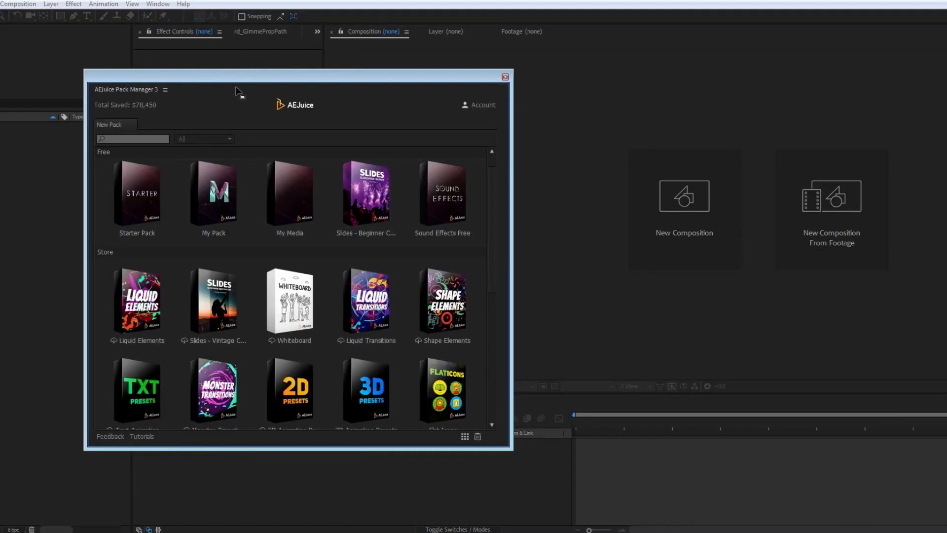
# Switch to After Effects and log in to the AEJuice Pack Manager account, entering the account password.
pyautogui.click(474, 105)
pyautogui.click(531, 323)
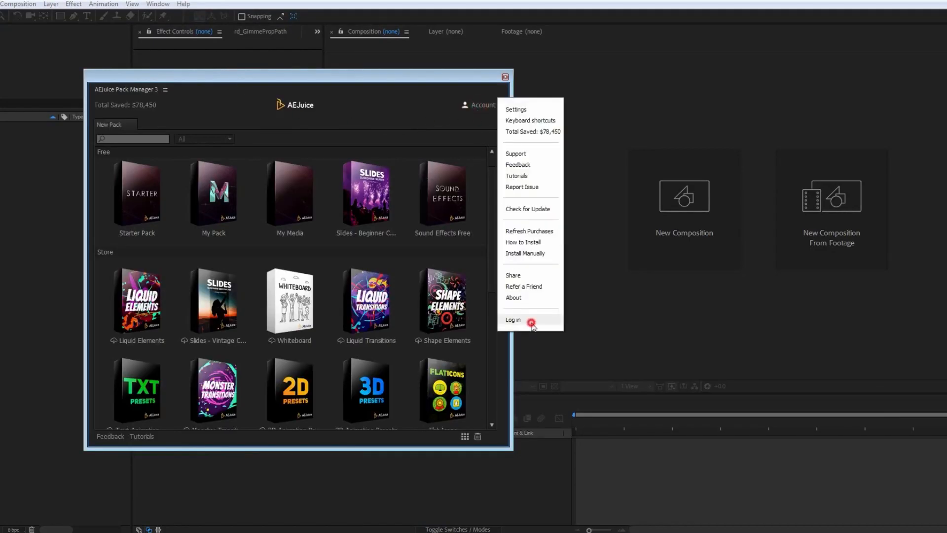
pyautogui.press('Tab')
pyautogui.write('••••••••••')
pyautogui.press('Return')
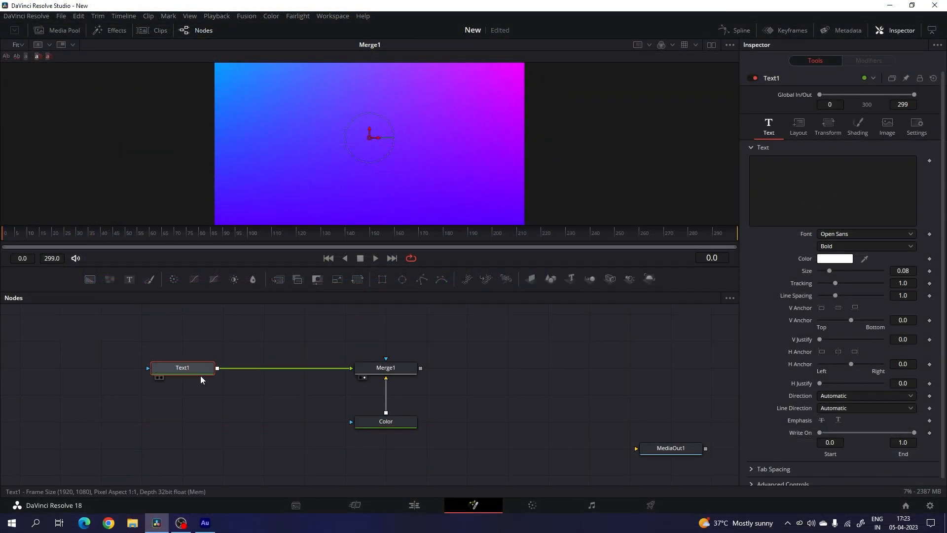
# Enter CREATIVE as the content of the Text1 node and set its size to 0.25.
pyautogui.click(798, 194)
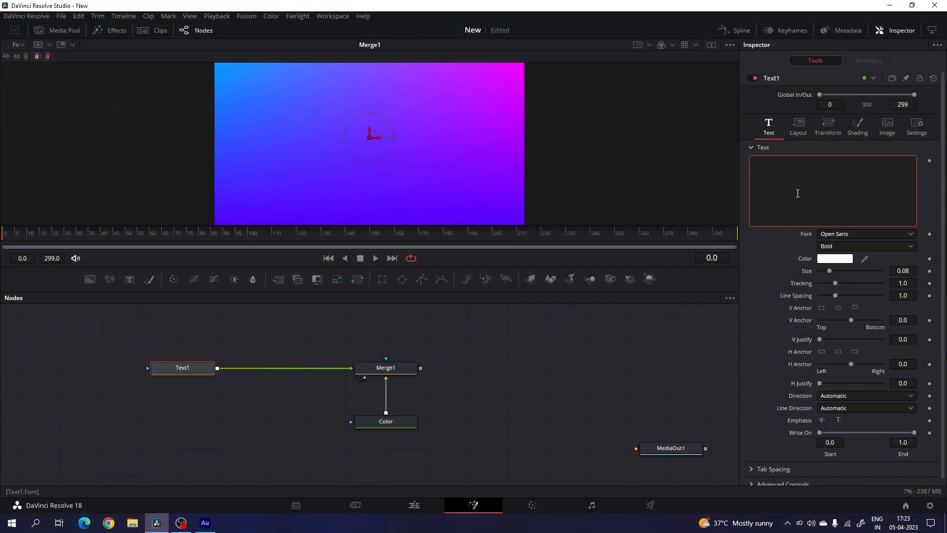
pyautogui.write('CREATIVE')
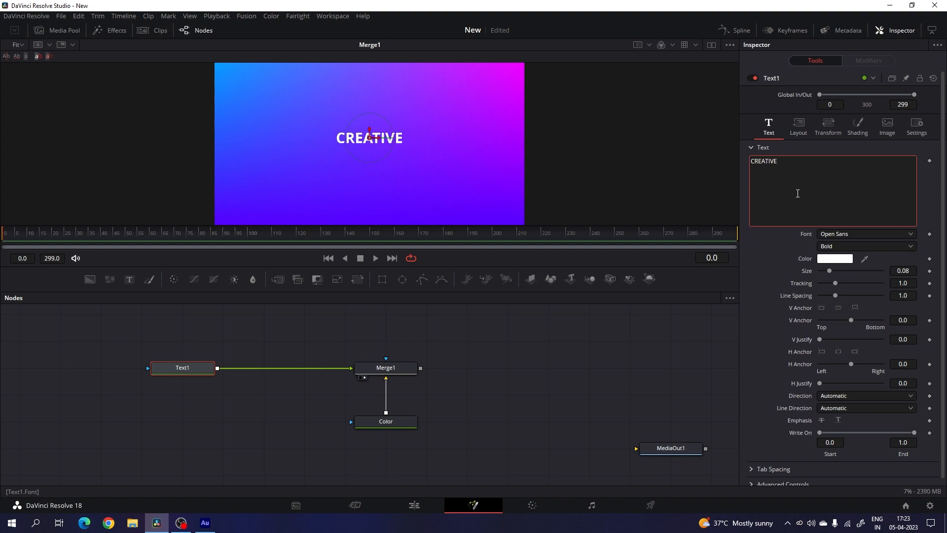
pyautogui.moveTo(828, 270); pyautogui.dragTo(842, 277)
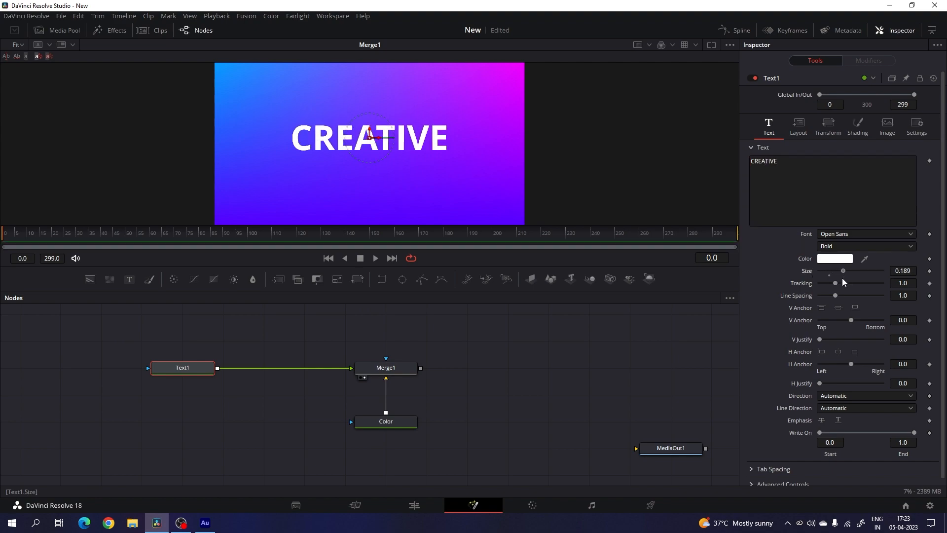
pyautogui.click(894, 271)
pyautogui.write('0.25')
pyautogui.press('Tab')
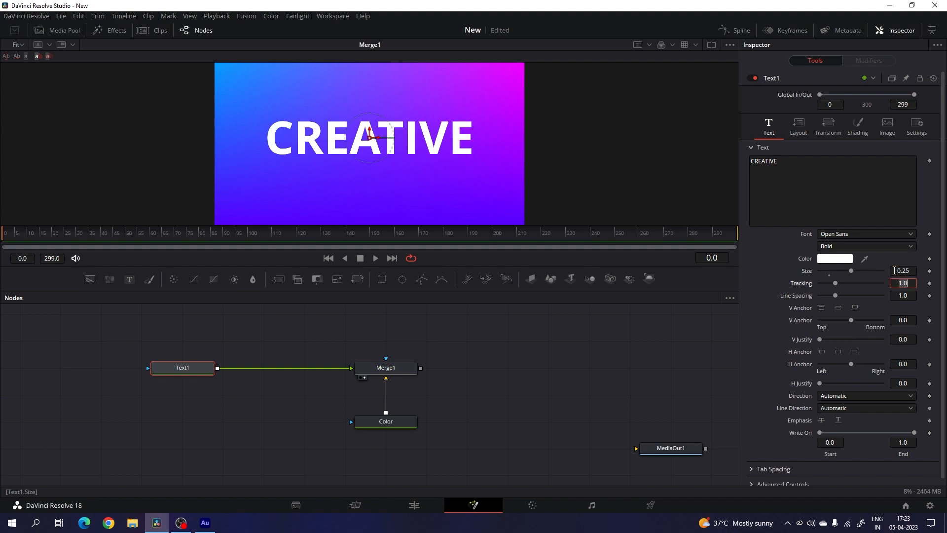
# Set the Text1 font to Bebas Neue Pro in the Regular style.
pyautogui.click(867, 235)
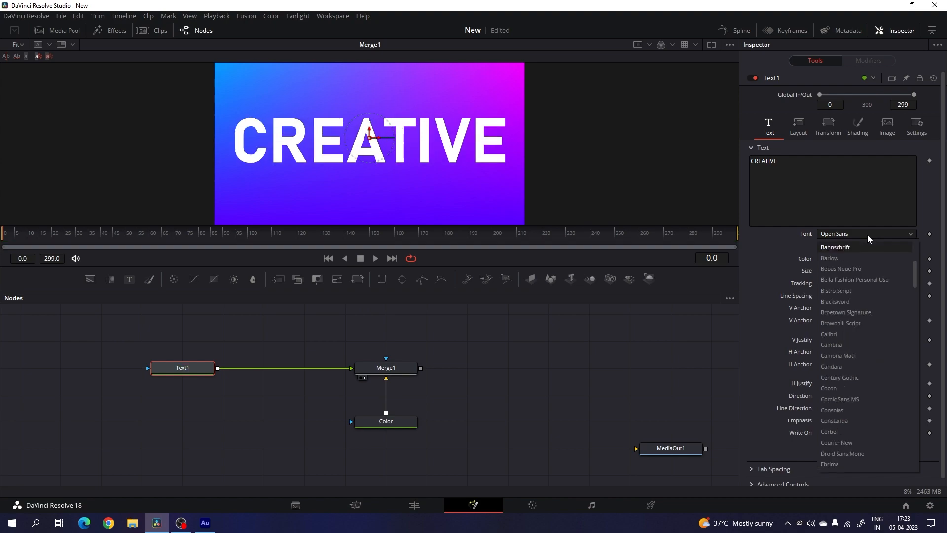
pyautogui.scroll(15, 842, 280)
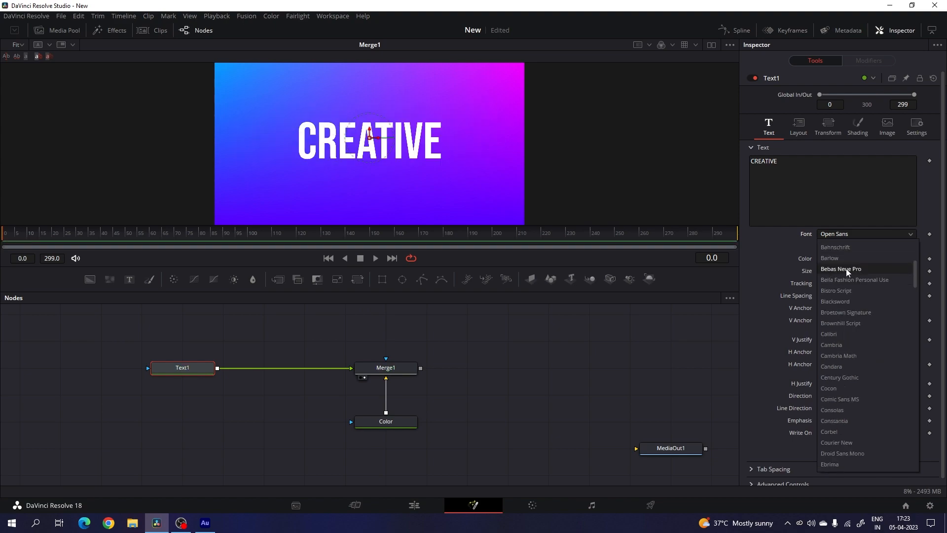
pyautogui.click(853, 268)
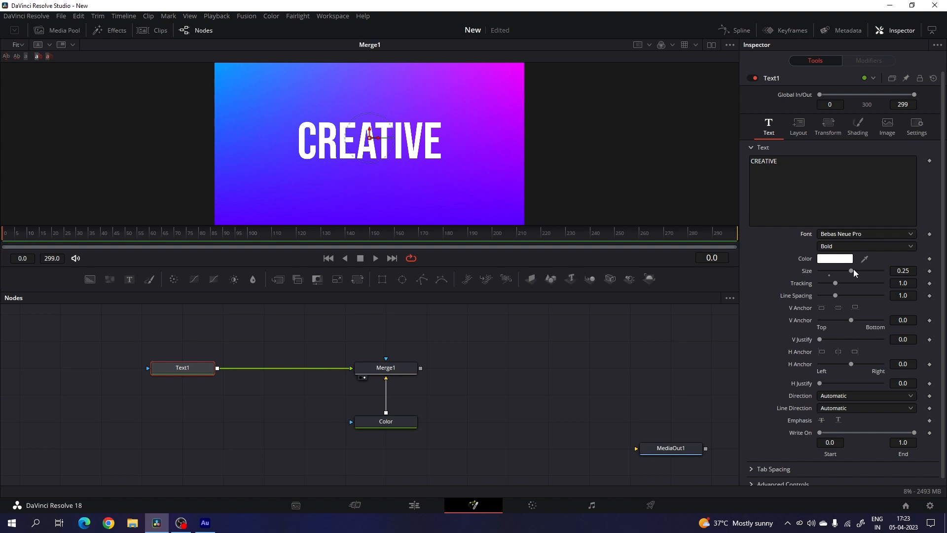
pyautogui.click(844, 244)
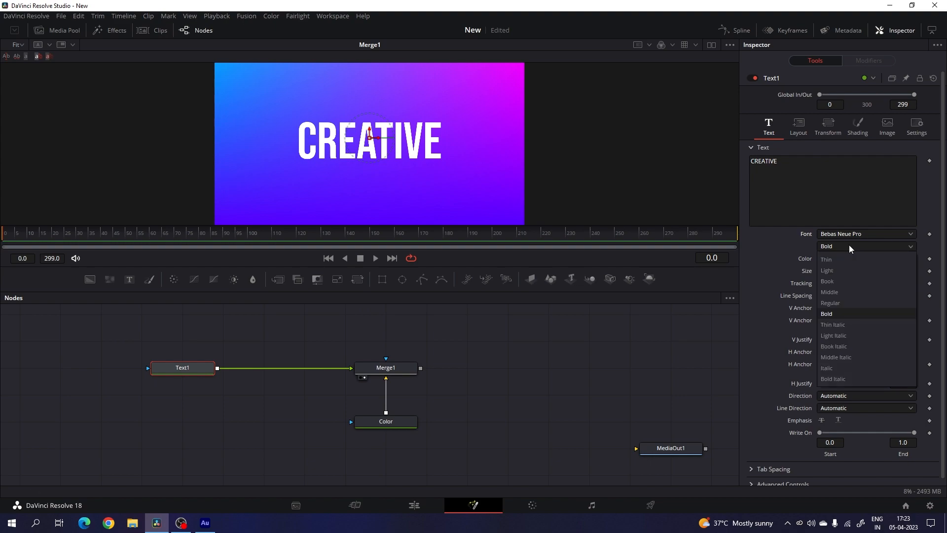
pyautogui.click(844, 303)
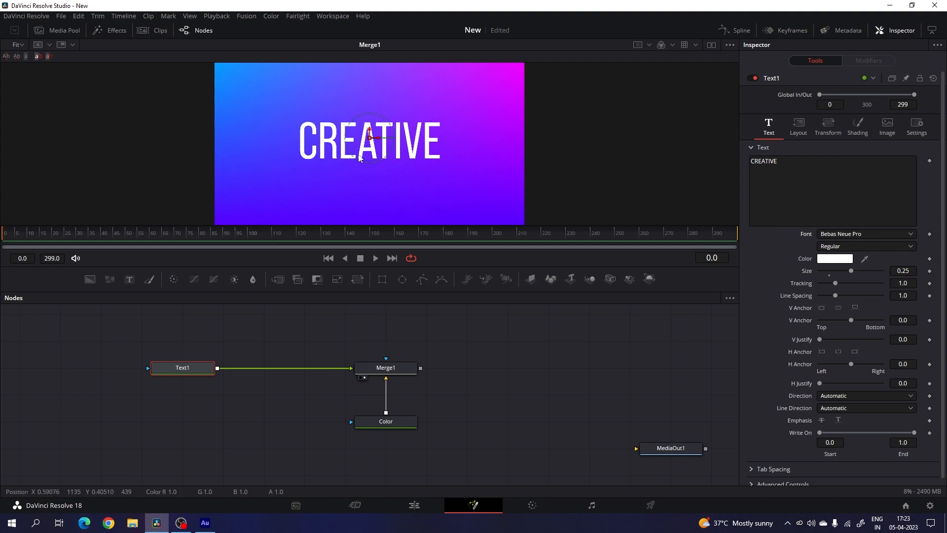
# Show the guides over the Merge1 image to check the centering of the CREATIVE text.
pyautogui.rightClick(366, 89)
pyautogui.moveTo(392, 116)
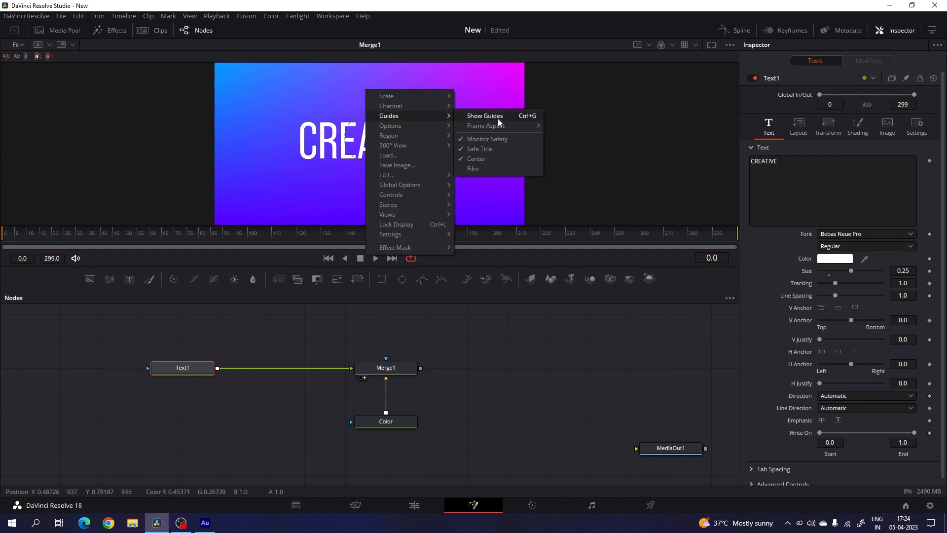
pyautogui.click(498, 119)
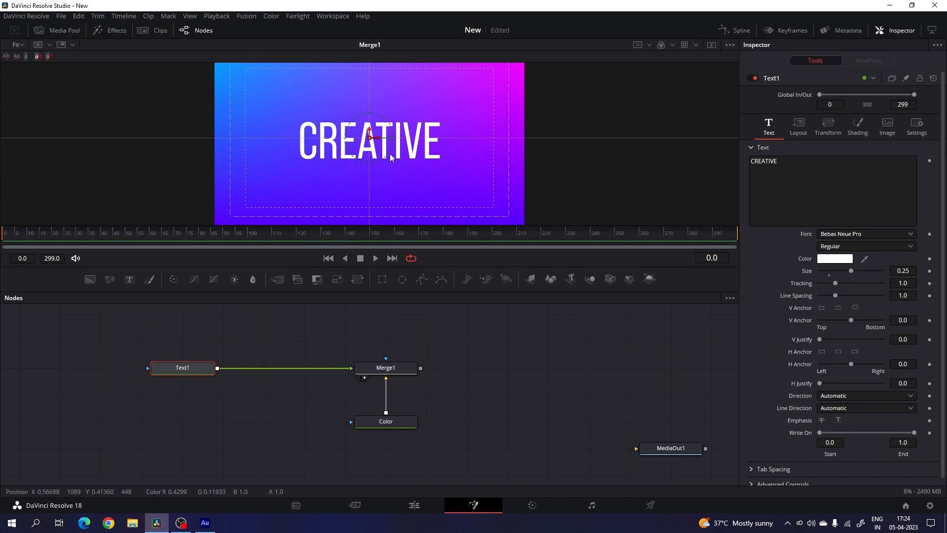
pyautogui.scroll(2, 391, 158)
pyautogui.moveTo(390, 158); pyautogui.dragTo(410, 166)
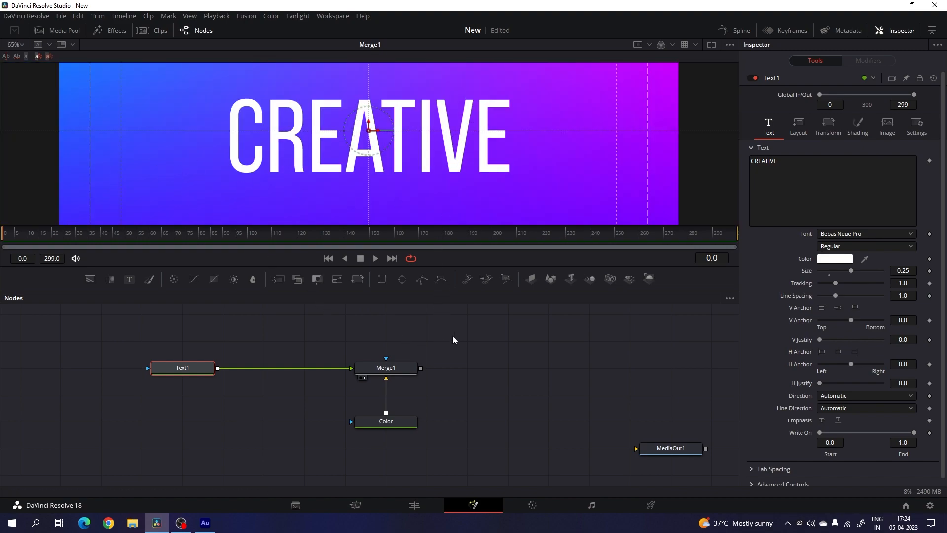
# Add a Rectangle mask to the Color node and set its width and height to 1.0.
pyautogui.click(401, 425)
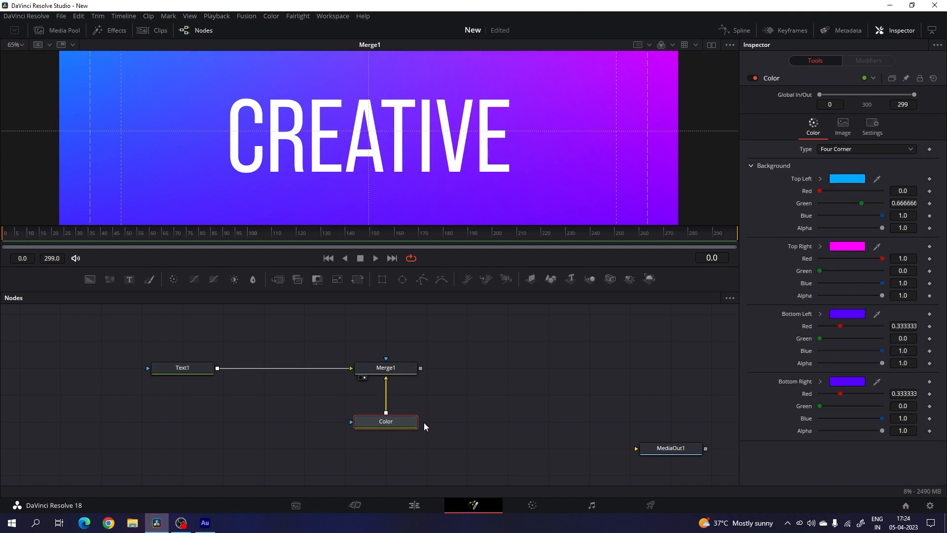
pyautogui.click(382, 279)
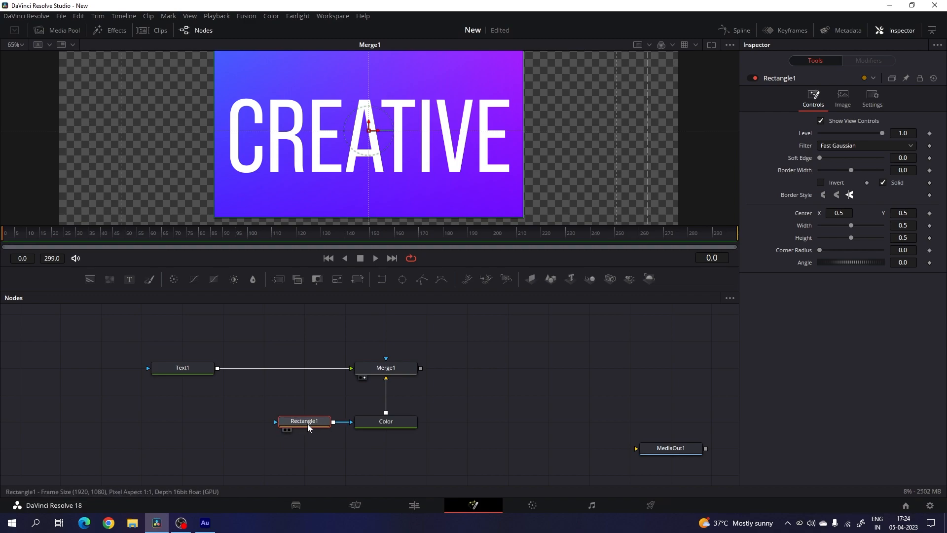
pyautogui.click(15, 44)
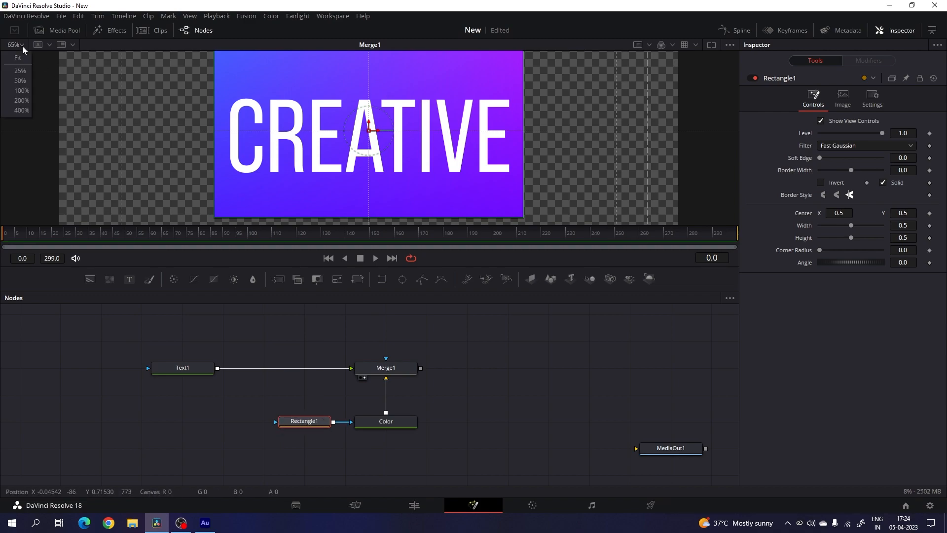
pyautogui.click(20, 61)
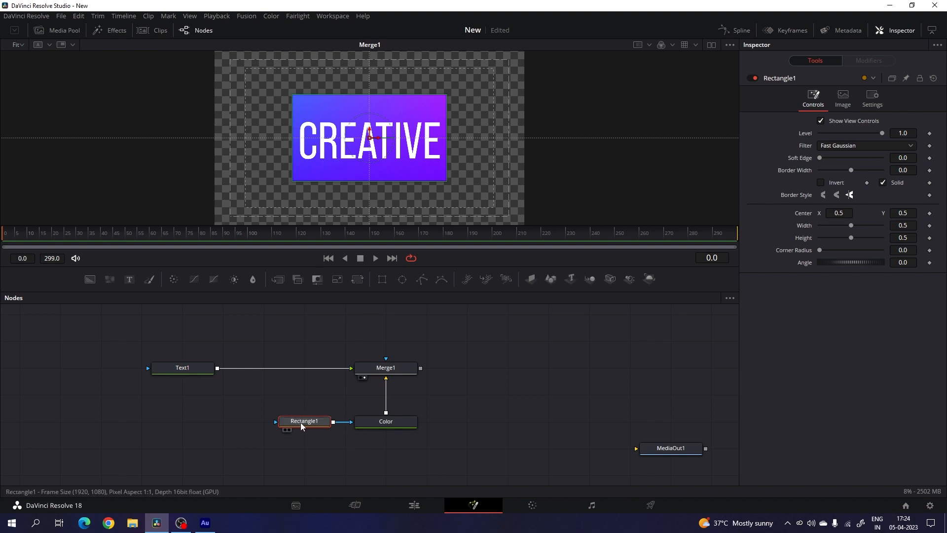
pyautogui.moveTo(851, 225); pyautogui.dragTo(869, 237)
pyautogui.moveTo(932, 250); pyautogui.dragTo(937, 250)
# Animate the Rectangle1 center from Y -0.5 at frame 0 to Y 0.5 at frame 60.
pyautogui.moveTo(134, 237)
pyautogui.mouseDown()
pyautogui.moveTo(84, 238)
pyautogui.moveTo(126, 232)
pyautogui.mouseUp()
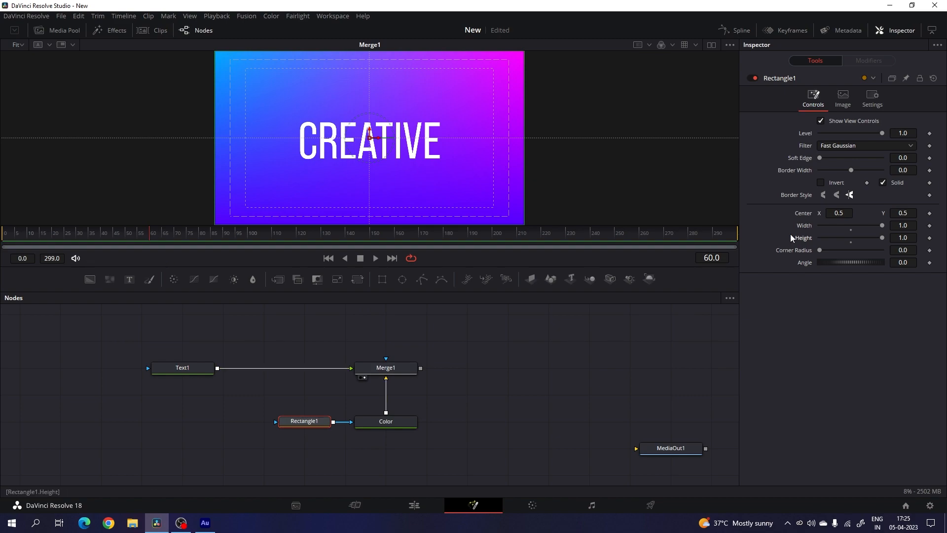
pyautogui.rightClick(801, 214)
pyautogui.click(818, 223)
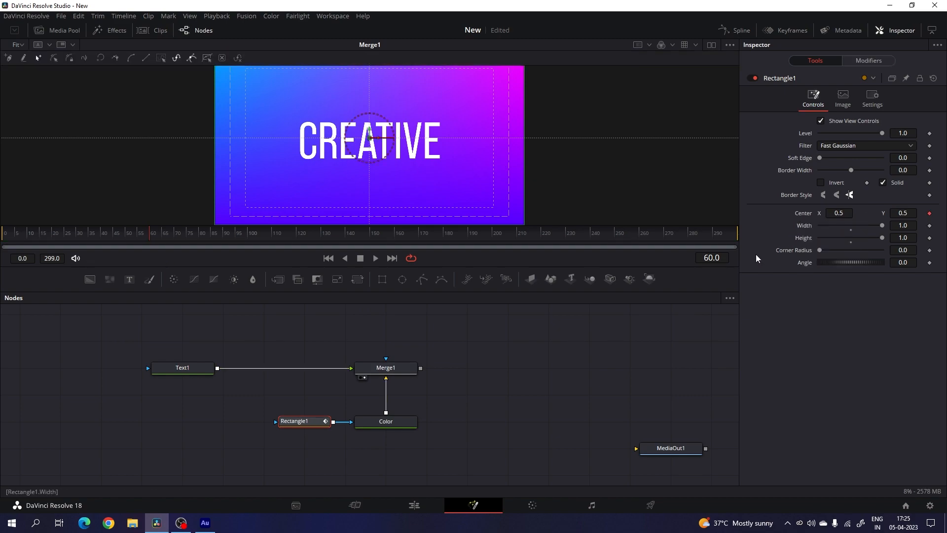
pyautogui.moveTo(146, 235); pyautogui.dragTo(2, 268)
pyautogui.moveTo(378, 130); pyautogui.dragTo(391, 243)
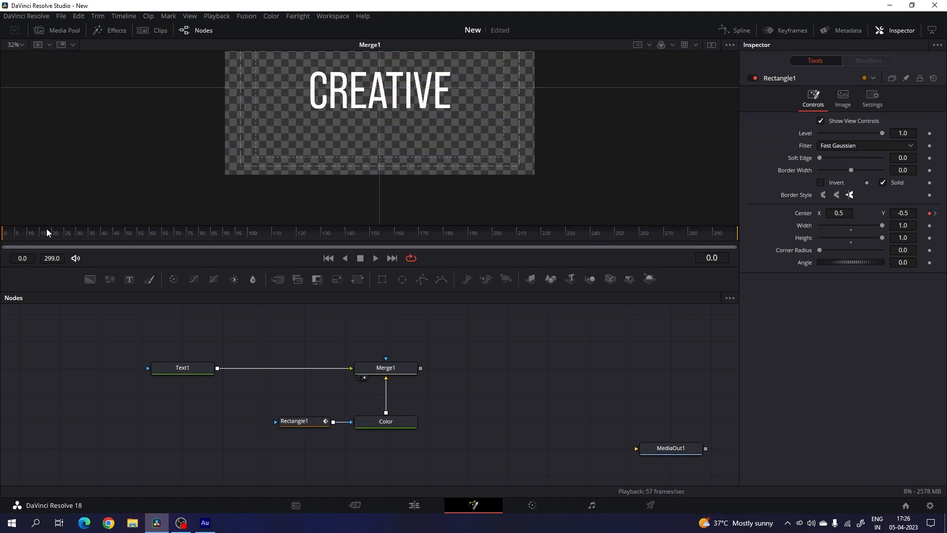
# Scrub through the early frames to check how the gradient rises behind the text.
pyautogui.moveTo(45, 233); pyautogui.dragTo(104, 239)
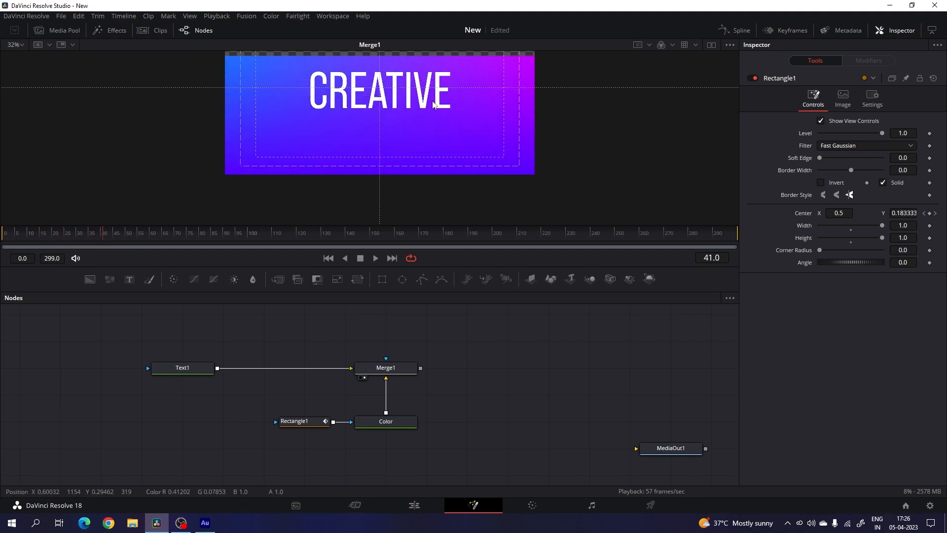
pyautogui.moveTo(440, 115); pyautogui.dragTo(437, 146)
pyautogui.moveTo(99, 236)
pyautogui.mouseDown()
pyautogui.moveTo(5, 220)
pyautogui.moveTo(195, 228)
pyautogui.moveTo(104, 232)
pyautogui.mouseUp()
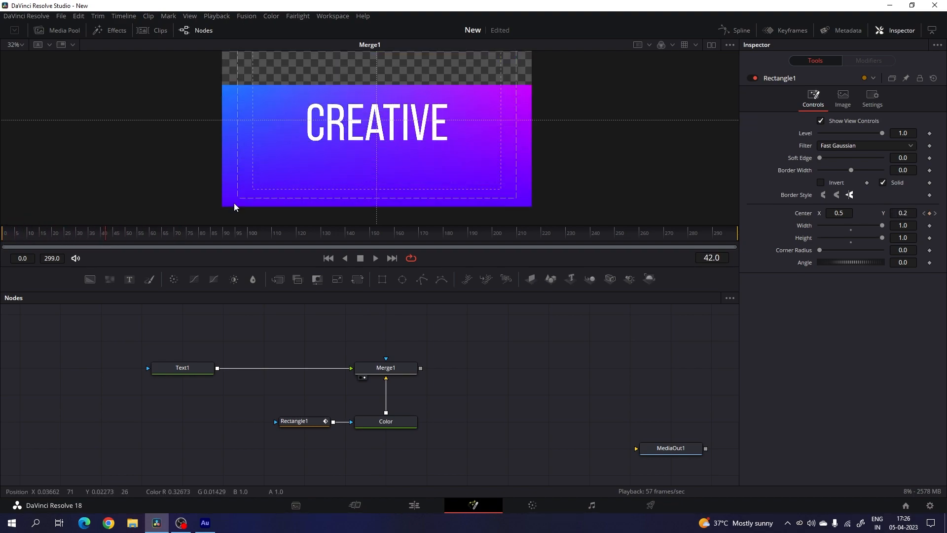
# Display the Rectangle1 displacement curve in the Spline editor and smooth both of its keyframes.
pyautogui.click(743, 30)
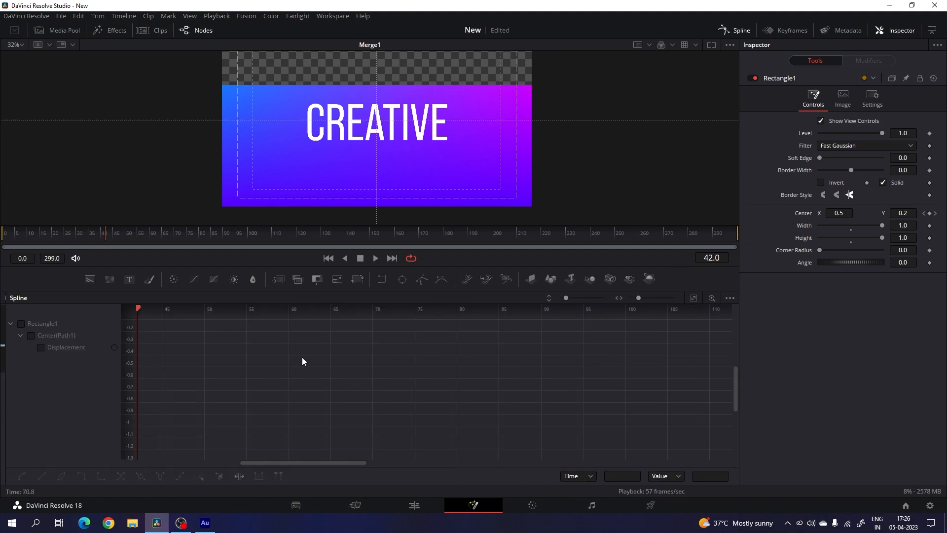
pyautogui.click(21, 323)
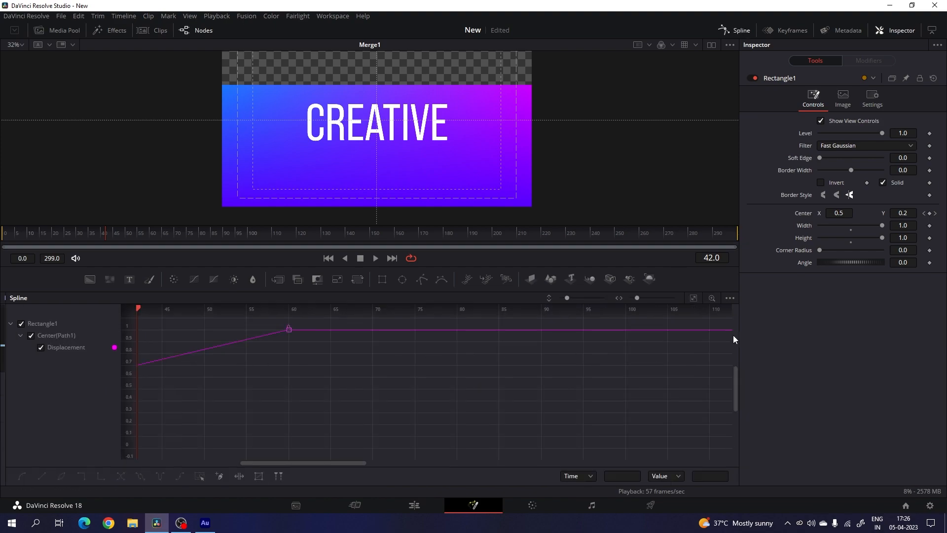
pyautogui.click(692, 298)
pyautogui.moveTo(694, 318); pyautogui.dragTo(165, 456)
pyautogui.press('s')
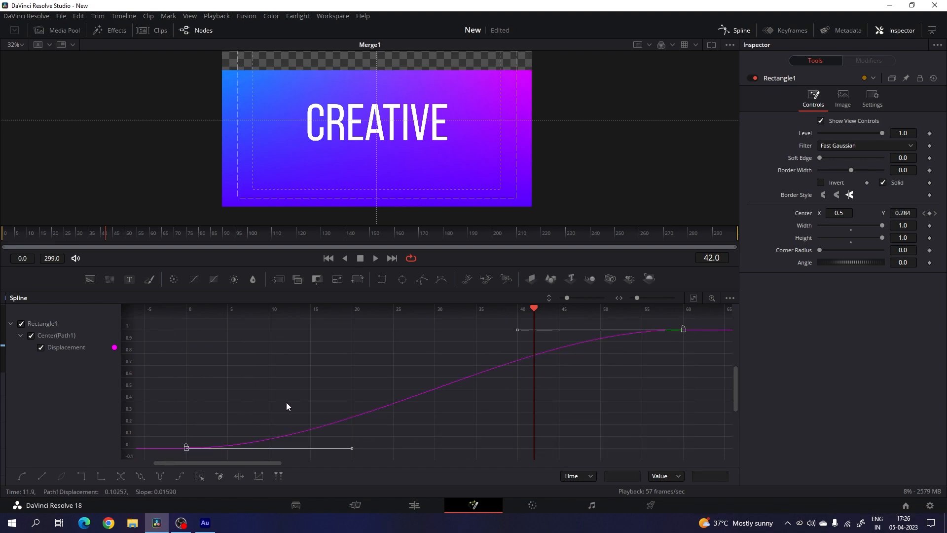
# Stretch the easing handles, bringing the last keyframe's handle back to frame 0 and the first keyframe's handle out to frame 30.
pyautogui.moveTo(516, 333); pyautogui.dragTo(186, 331)
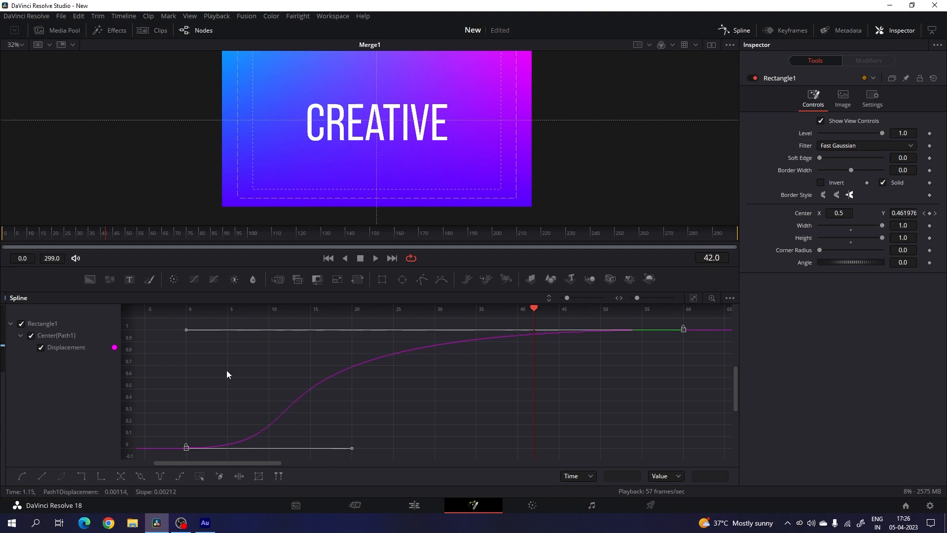
pyautogui.moveTo(533, 309); pyautogui.dragTo(435, 347)
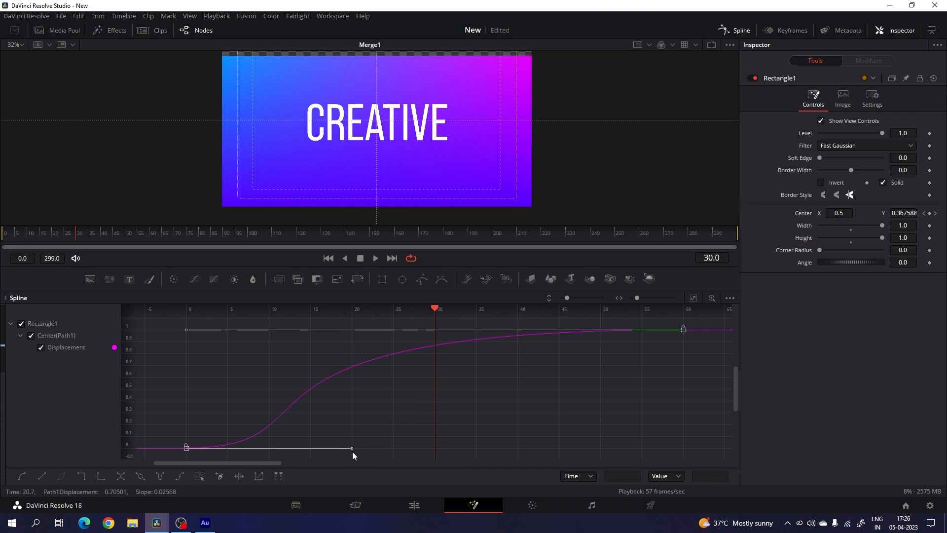
pyautogui.moveTo(350, 451); pyautogui.dragTo(432, 452)
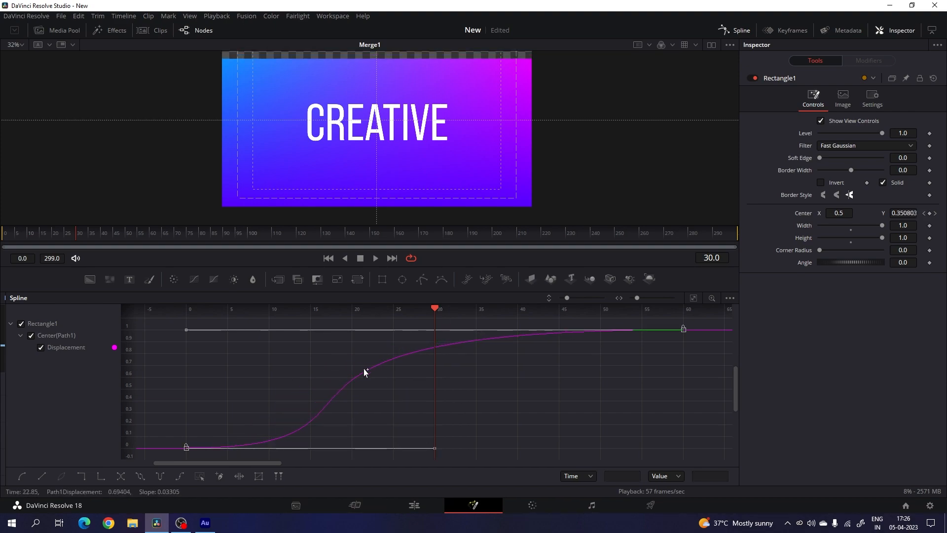
# Play the eased background animation from the start several times and close the Spline editor.
pyautogui.click(328, 260)
pyautogui.press('space')
pyautogui.click(327, 260)
pyautogui.click(327, 259)
pyautogui.click(327, 259)
pyautogui.click(327, 260)
pyautogui.press('space')
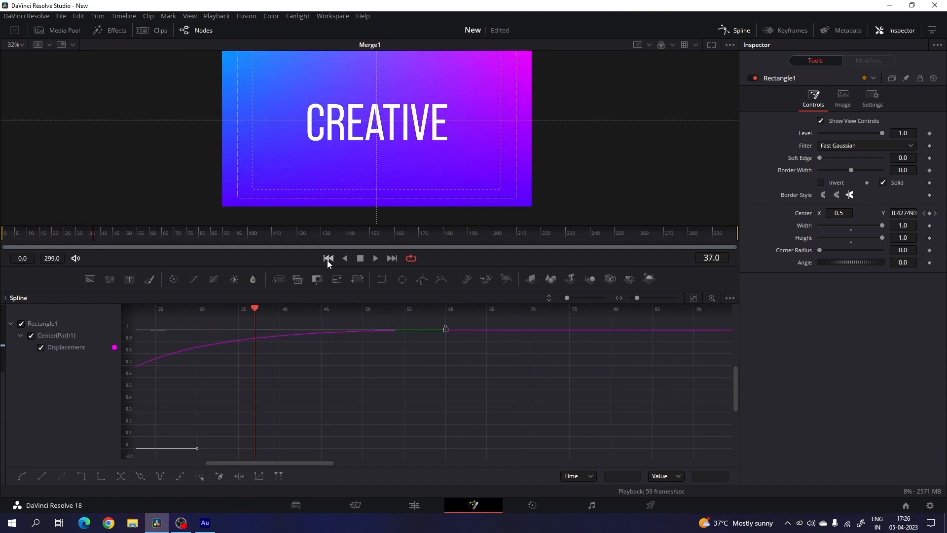
pyautogui.click(732, 30)
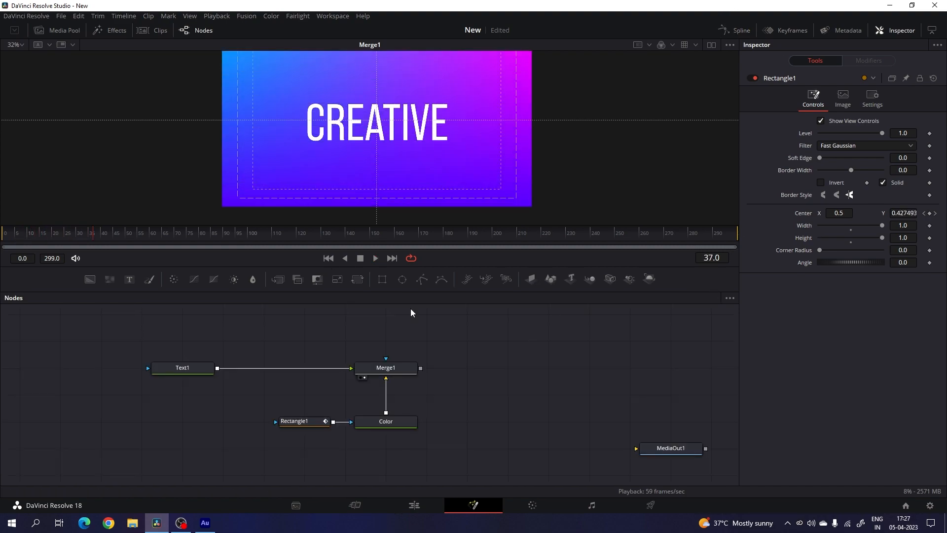
# Go to frame 40 and apply a Follower modifier to the text of the Text1 node.
pyautogui.click(181, 368)
pyautogui.click(99, 235)
pyautogui.moveTo(99, 236); pyautogui.dragTo(101, 236)
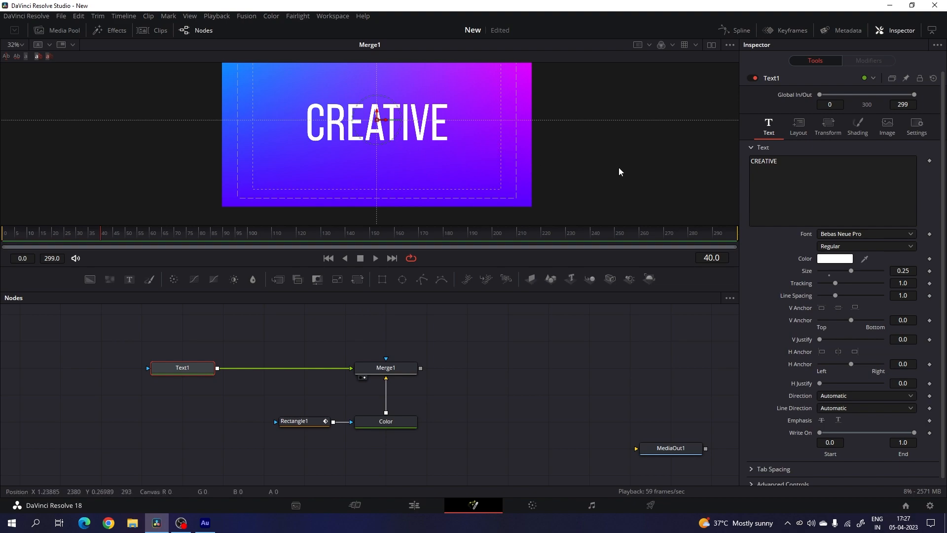
pyautogui.rightClick(786, 172)
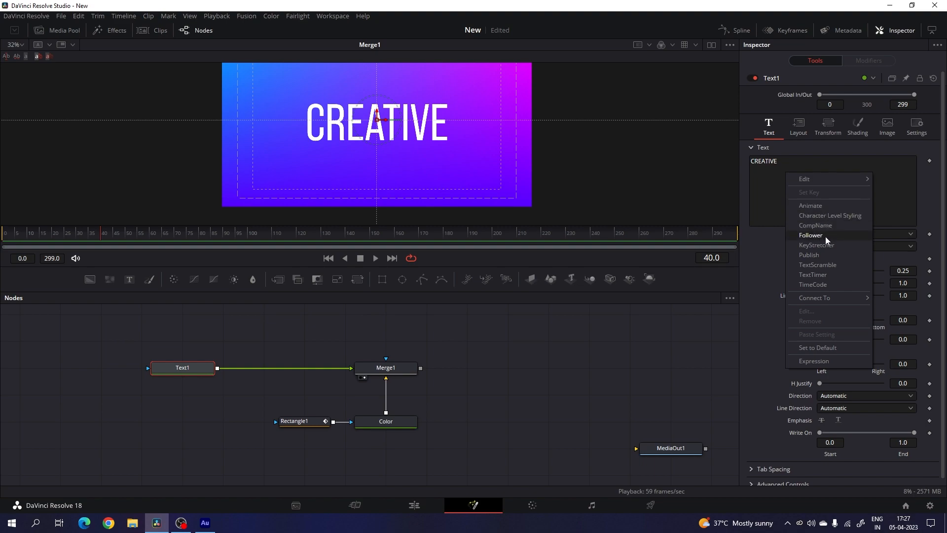
pyautogui.click(824, 236)
# Modify the Position Offset in the Follower1 shading settings with an XY Path.
pyautogui.click(867, 61)
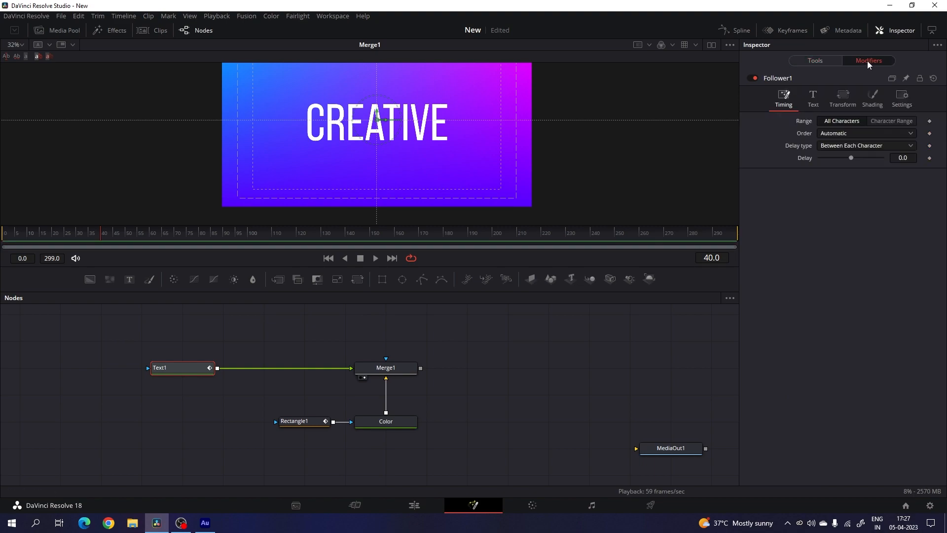
pyautogui.click(874, 103)
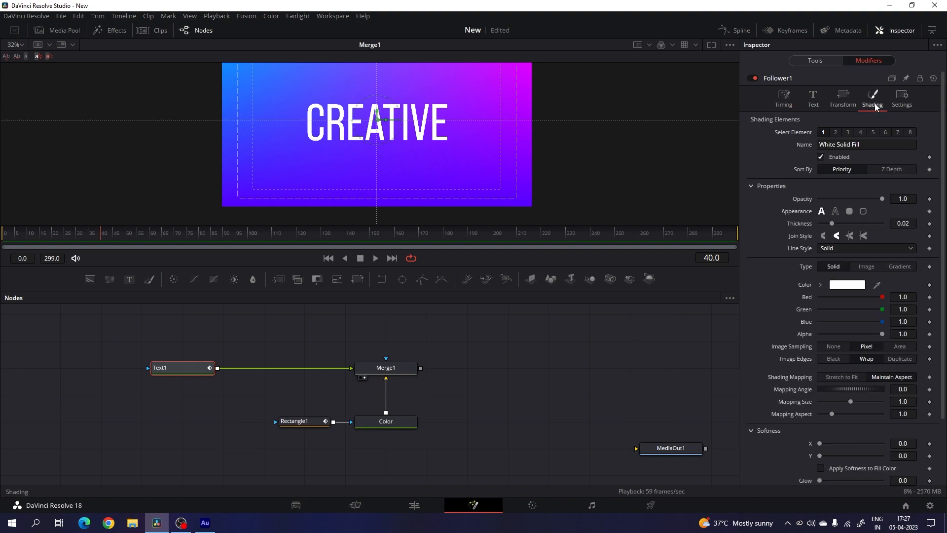
pyautogui.scroll(-3, 768, 304)
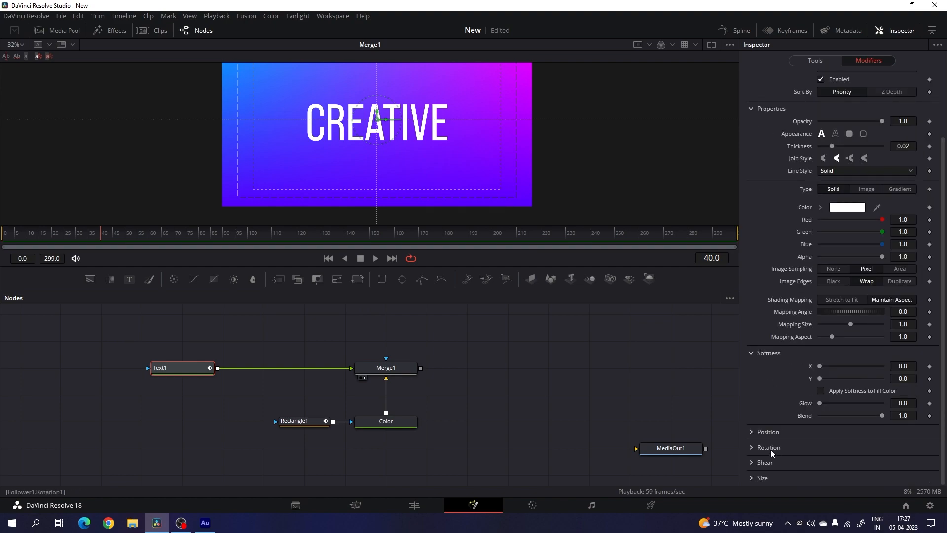
pyautogui.click(752, 433)
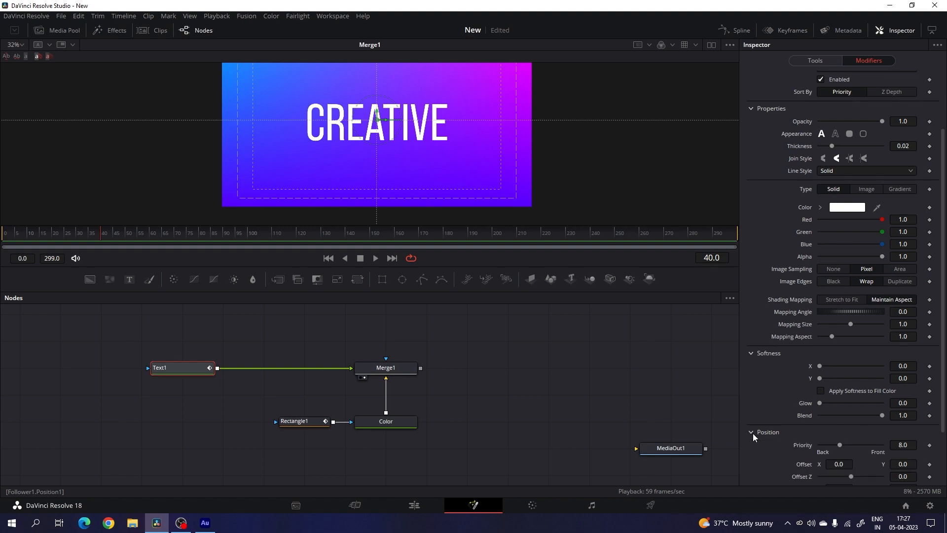
pyautogui.scroll(-3, 754, 436)
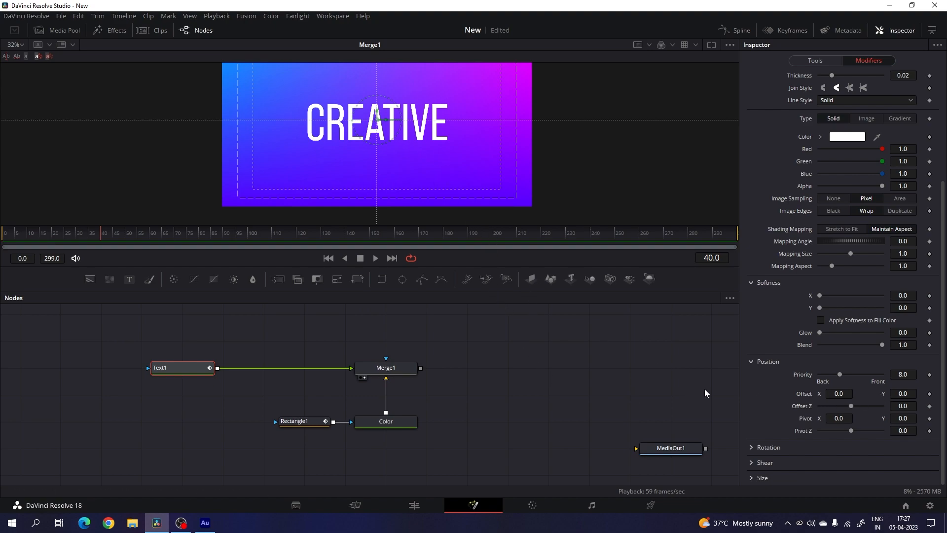
pyautogui.rightClick(801, 393)
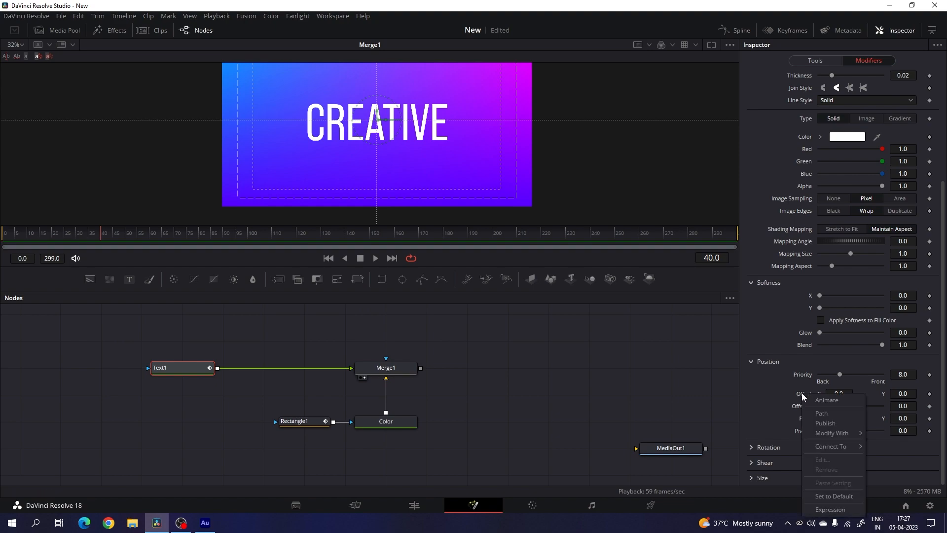
pyautogui.moveTo(831, 433)
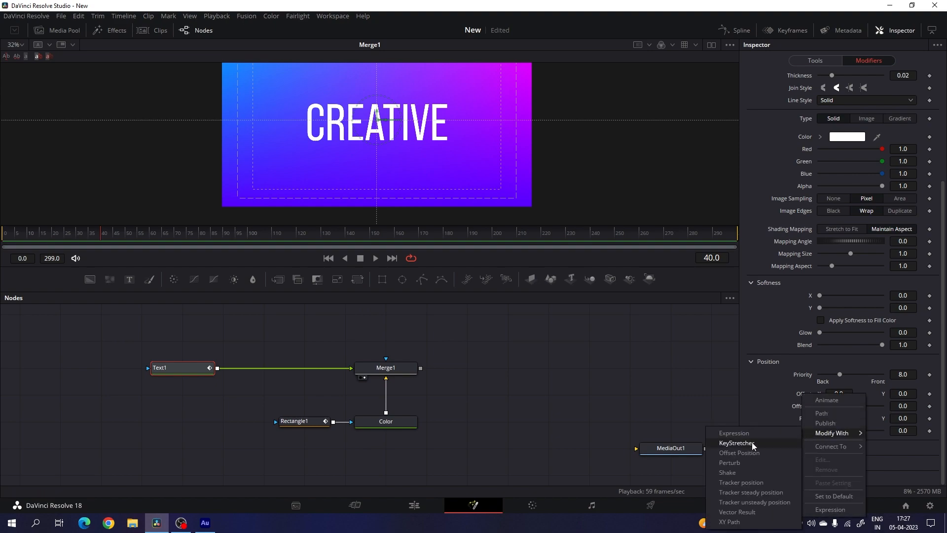
pyautogui.click(742, 522)
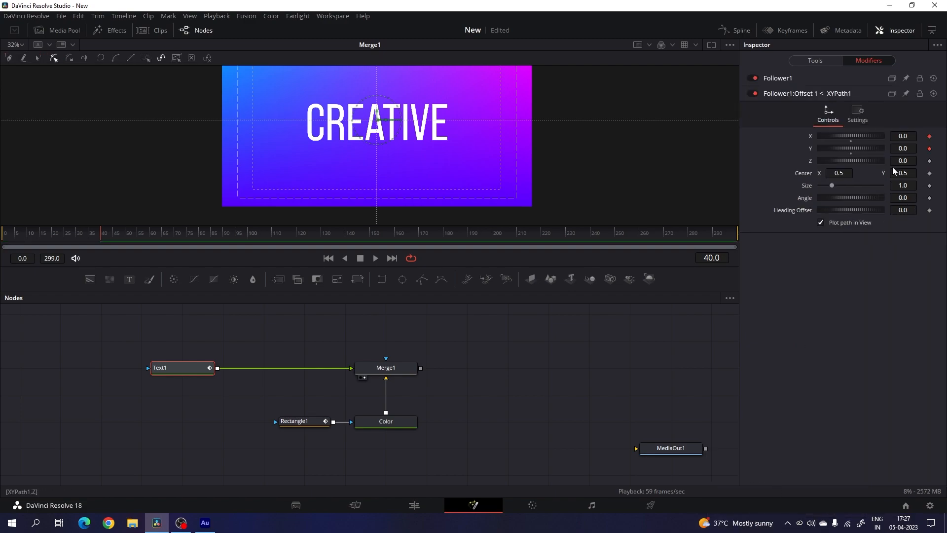
# Remove the existing keyframe animation from the Y and X offsets of the XYPath1 modifier.
pyautogui.rightClick(810, 149)
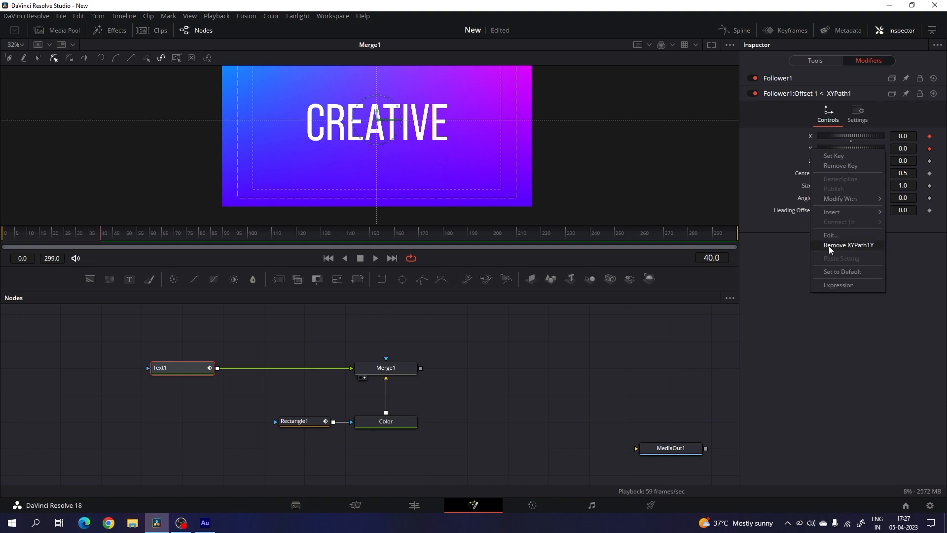
pyautogui.click(855, 245)
pyautogui.rightClick(812, 137)
pyautogui.click(847, 236)
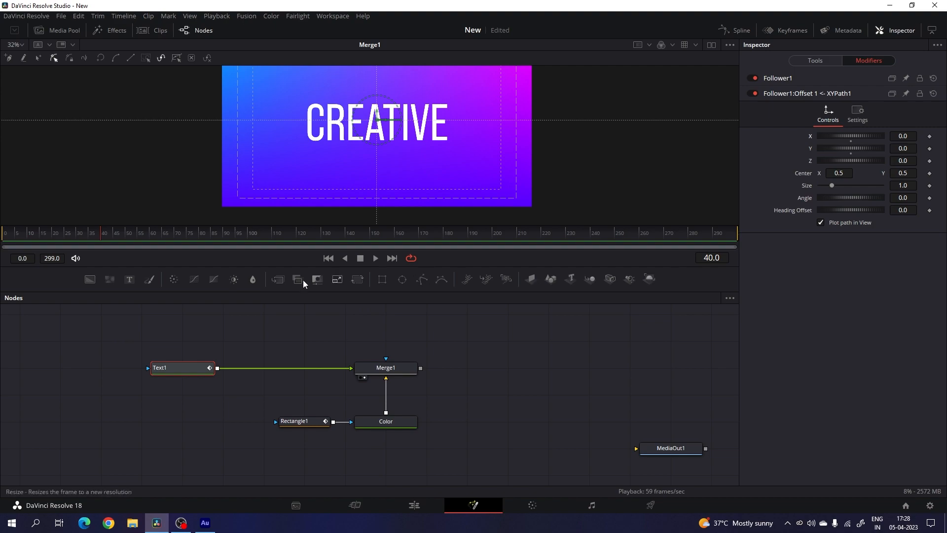
# Keyframe the XYPath1 Y offset at 0.0 on frame 40 and at -0.3 on frame 0.
pyautogui.moveTo(102, 237); pyautogui.dragTo(102, 239)
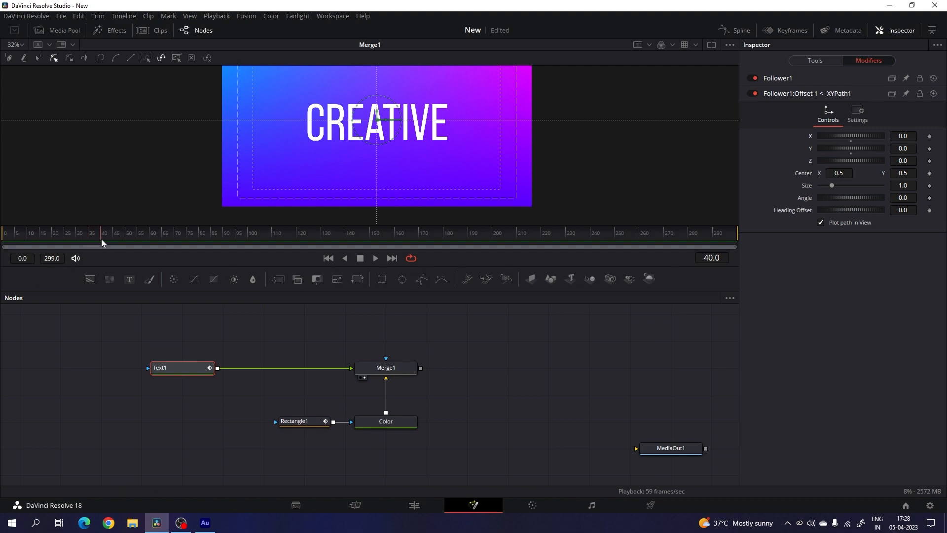
pyautogui.rightClick(811, 149)
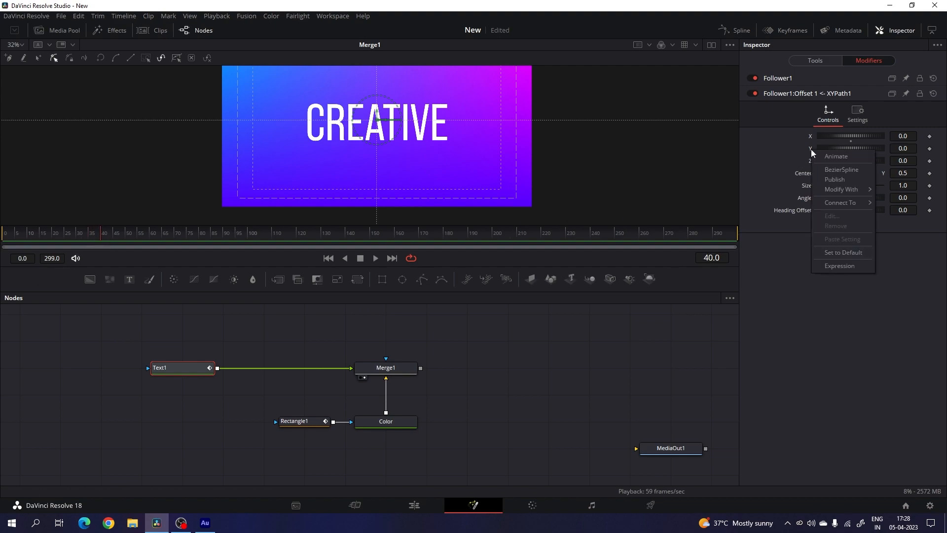
pyautogui.click(848, 156)
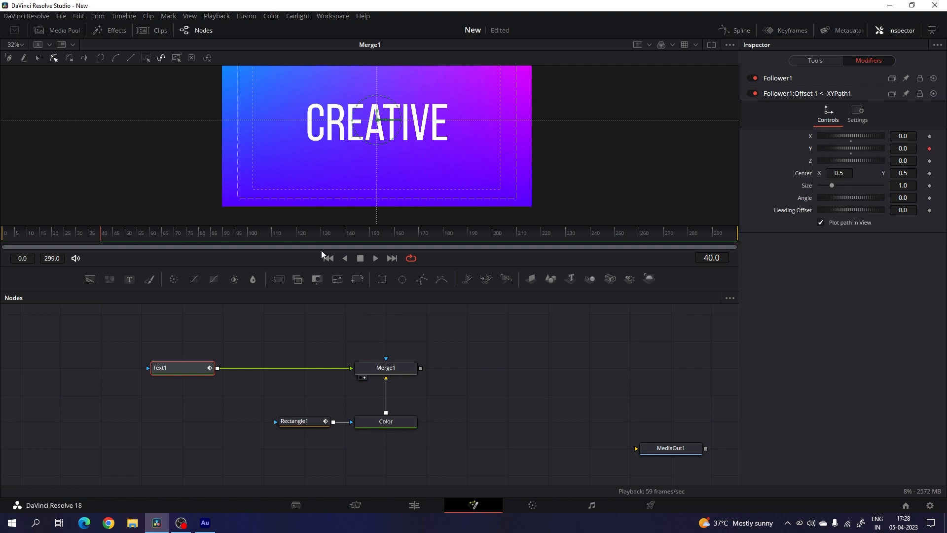
pyautogui.moveTo(101, 235); pyautogui.dragTo(1, 246)
pyautogui.moveTo(849, 150); pyautogui.dragTo(834, 150)
pyautogui.click(902, 148)
pyautogui.write('0.3')
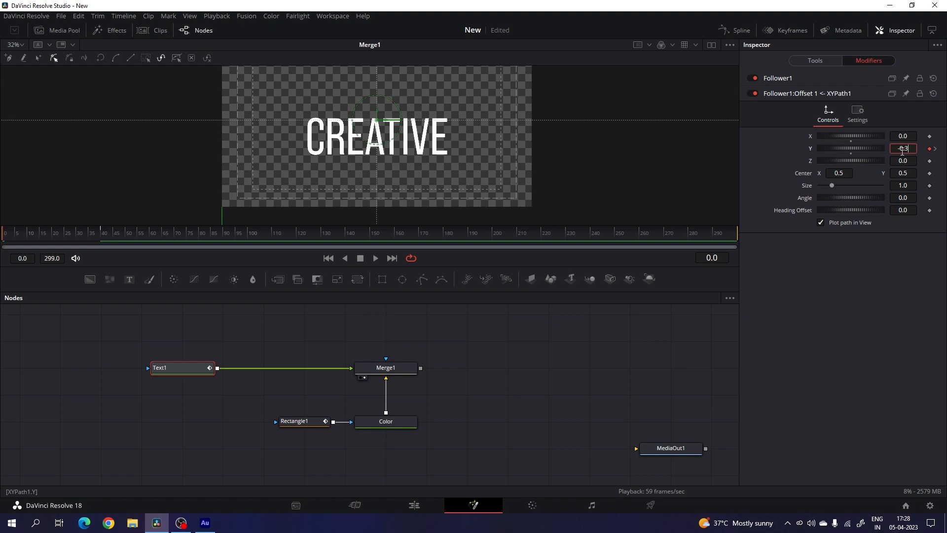
pyautogui.press('Tab')
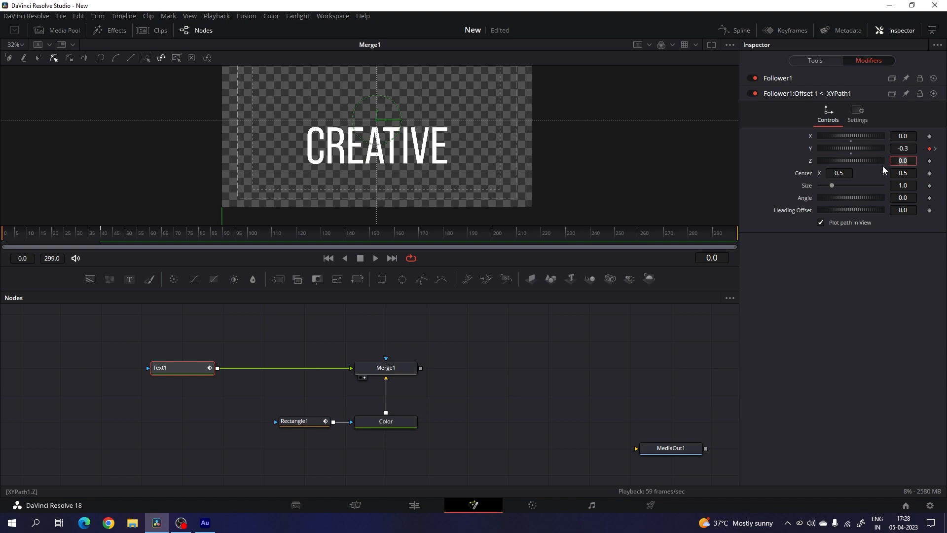
# Keyframe the XYPath1 Y offset at 0.0 on frame 240 and at 0.5 on frame 299, and scrub back to check the exit.
pyautogui.moveTo(5, 245); pyautogui.dragTo(593, 243)
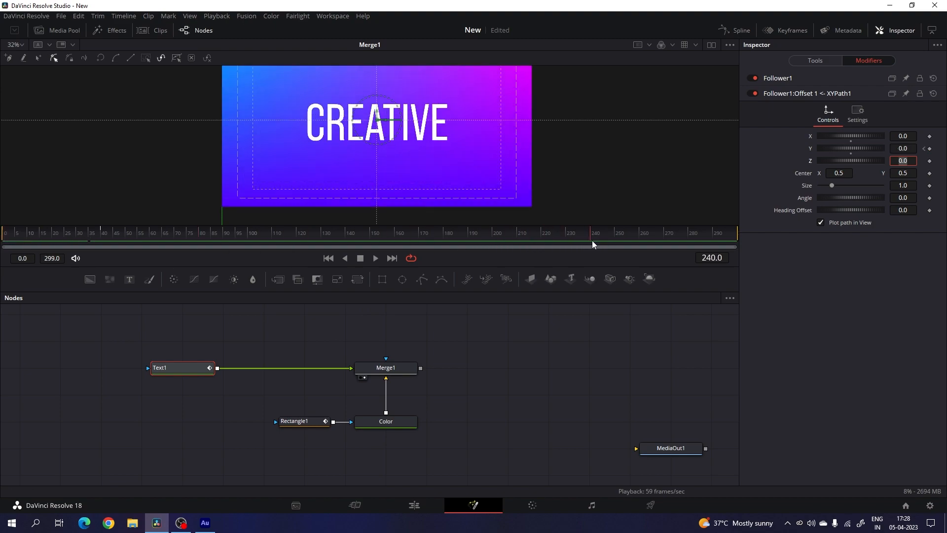
pyautogui.rightClick(810, 148)
pyautogui.click(813, 155)
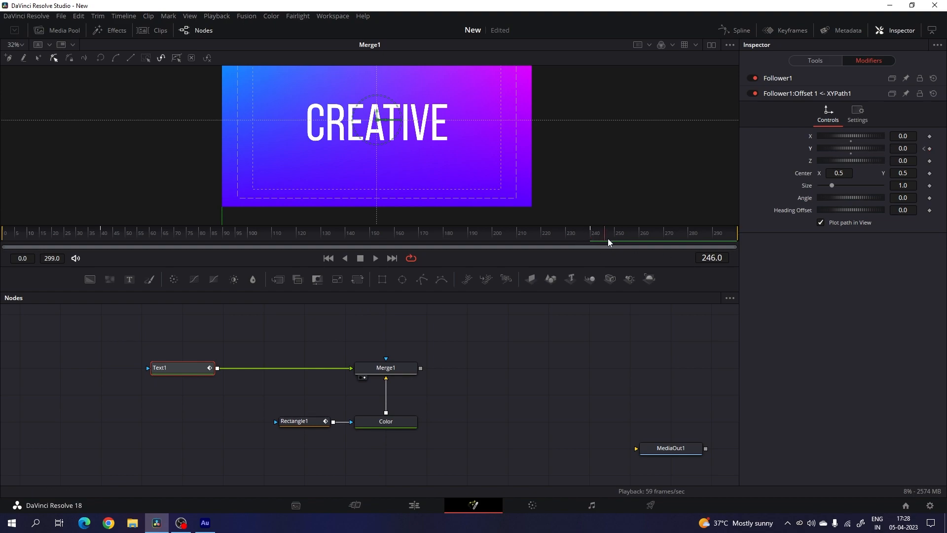
pyautogui.moveTo(853, 148); pyautogui.dragTo(870, 152)
pyautogui.click(898, 147)
pyautogui.write('0.5')
pyautogui.press('Tab')
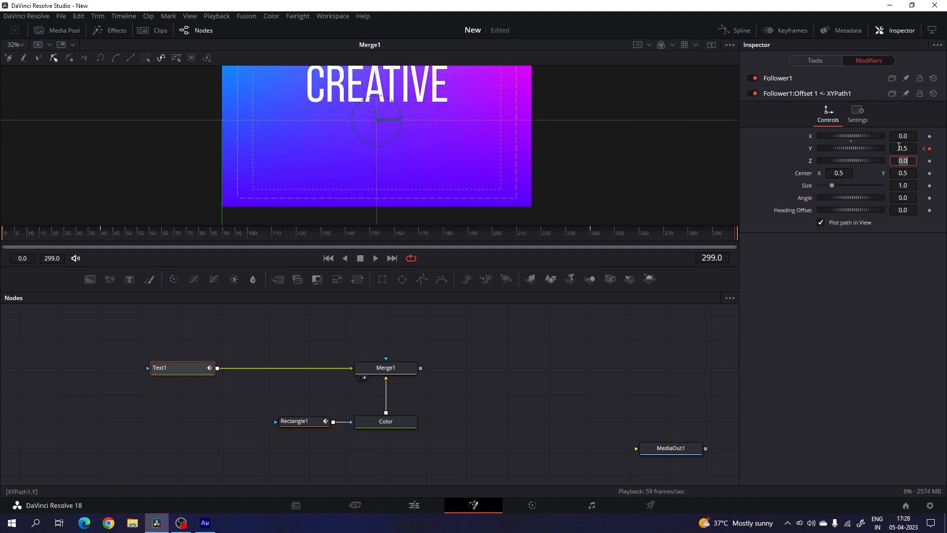
pyautogui.moveTo(572, 233)
pyautogui.mouseDown()
pyautogui.moveTo(555, 235)
pyautogui.moveTo(738, 232)
pyautogui.moveTo(554, 238)
pyautogui.mouseUp()
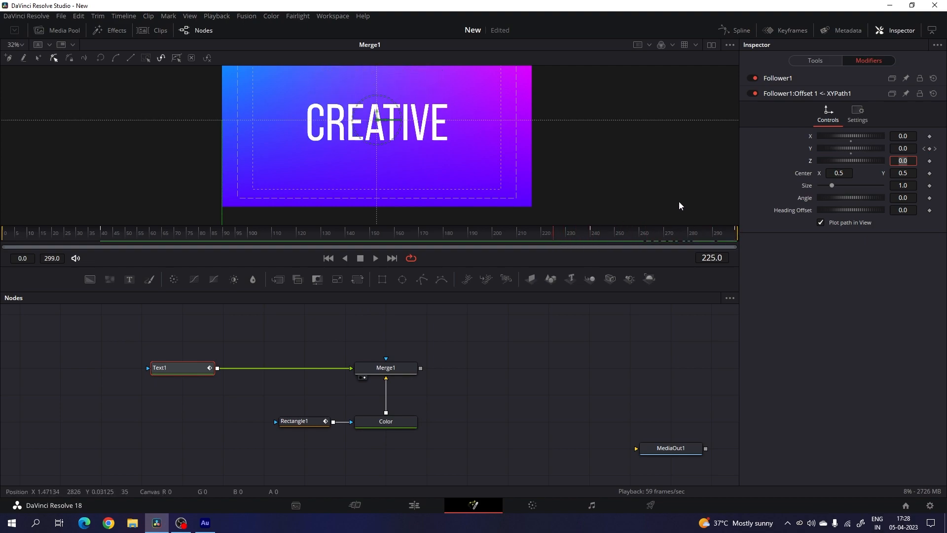
# Keyframe the Follower1 shading opacity at 1.0 on frame 40 and at 0 on frame 0, and preview the fade-in.
pyautogui.click(788, 78)
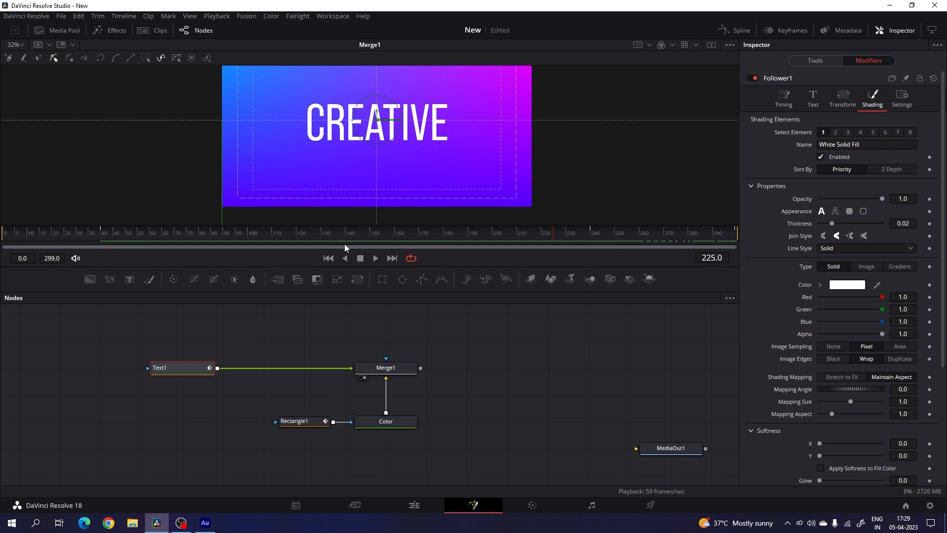
pyautogui.click(103, 235)
pyautogui.rightClick(800, 196)
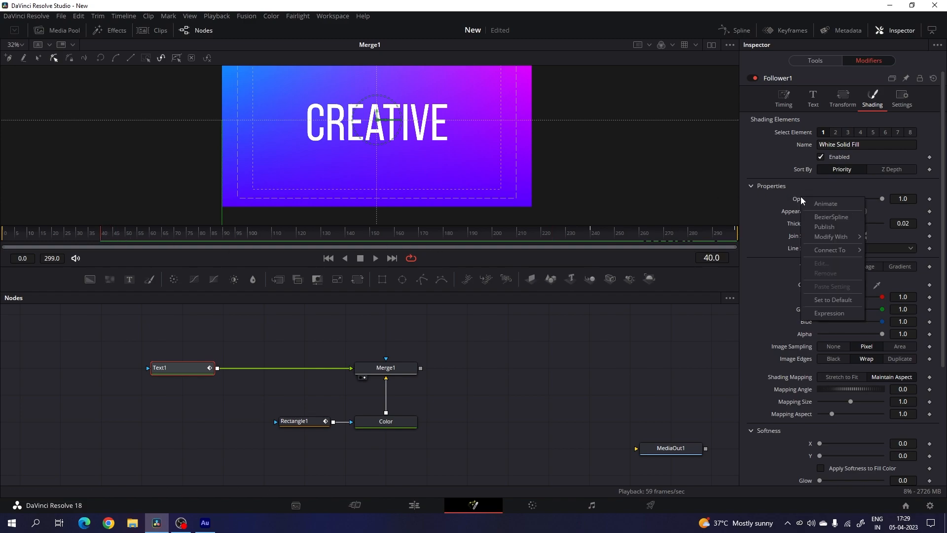
pyautogui.click(834, 206)
pyautogui.moveTo(97, 238); pyautogui.dragTo(2, 245)
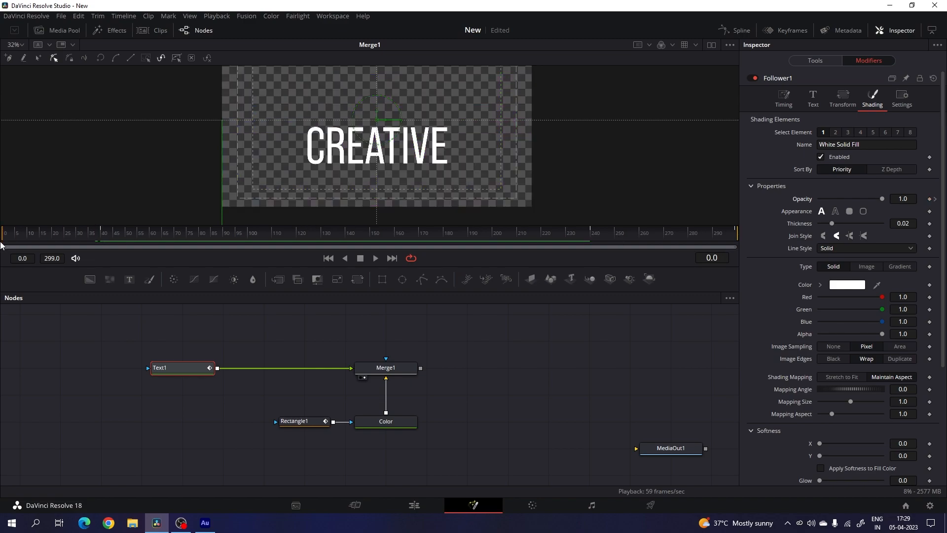
pyautogui.moveTo(883, 199); pyautogui.dragTo(814, 211)
pyautogui.press('space')
pyautogui.moveTo(39, 233); pyautogui.dragTo(109, 231)
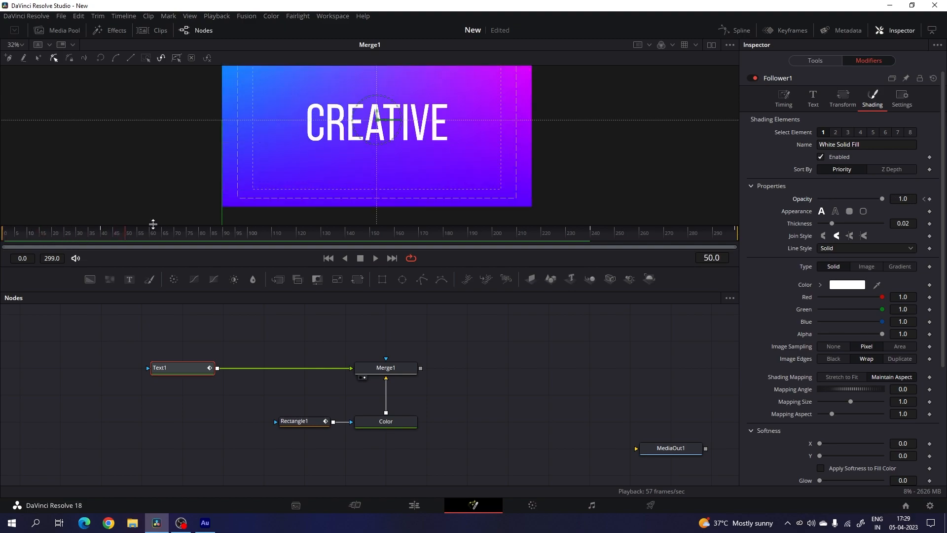
# Set the Follower1 delay between each character to 5.0 and play the text animation from the start.
pyautogui.click(791, 108)
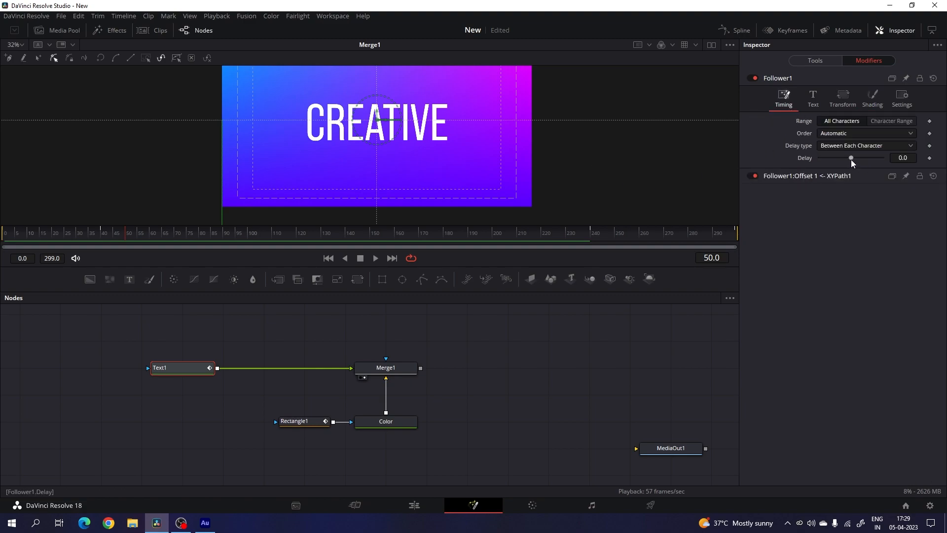
pyautogui.moveTo(850, 159); pyautogui.dragTo(859, 163)
pyautogui.click(900, 159)
pyautogui.write('5')
pyautogui.press('Return')
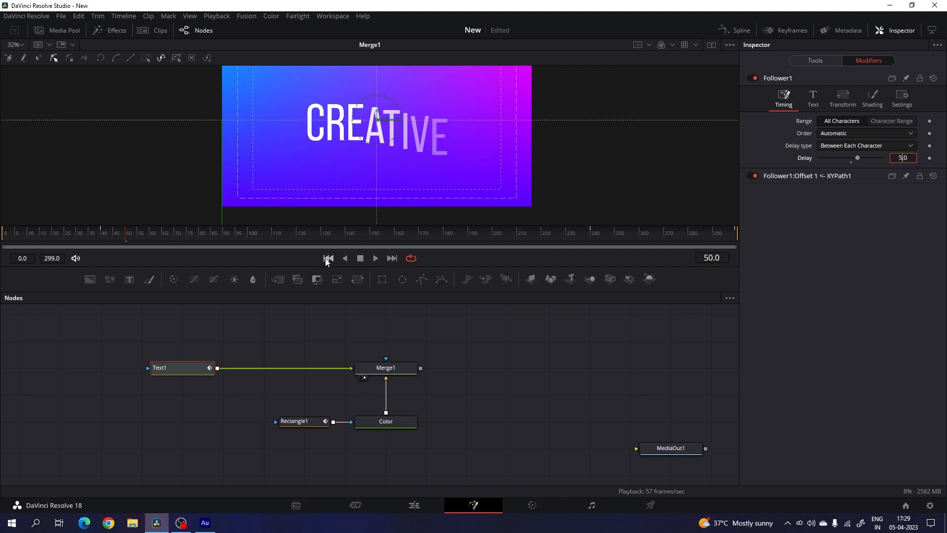
pyautogui.click(327, 259)
pyautogui.click(373, 259)
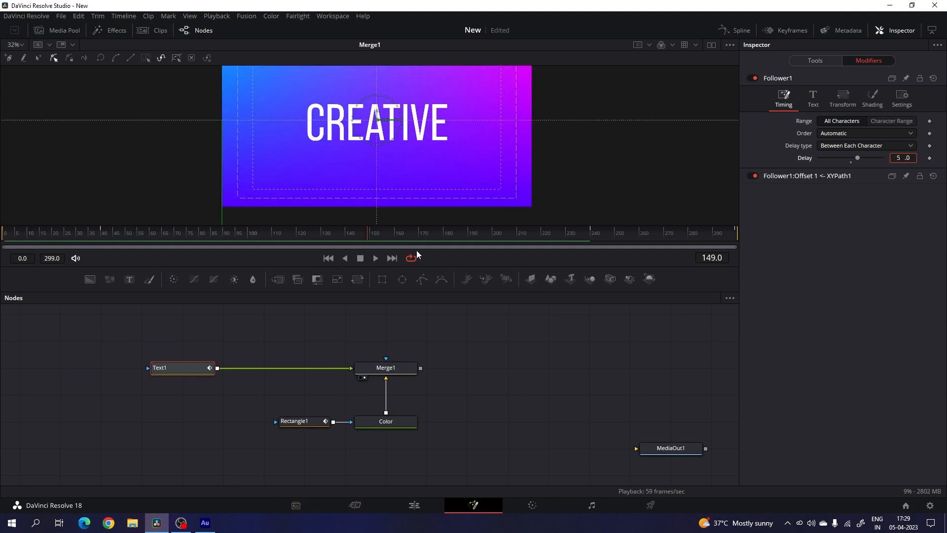
pyautogui.click(155, 232)
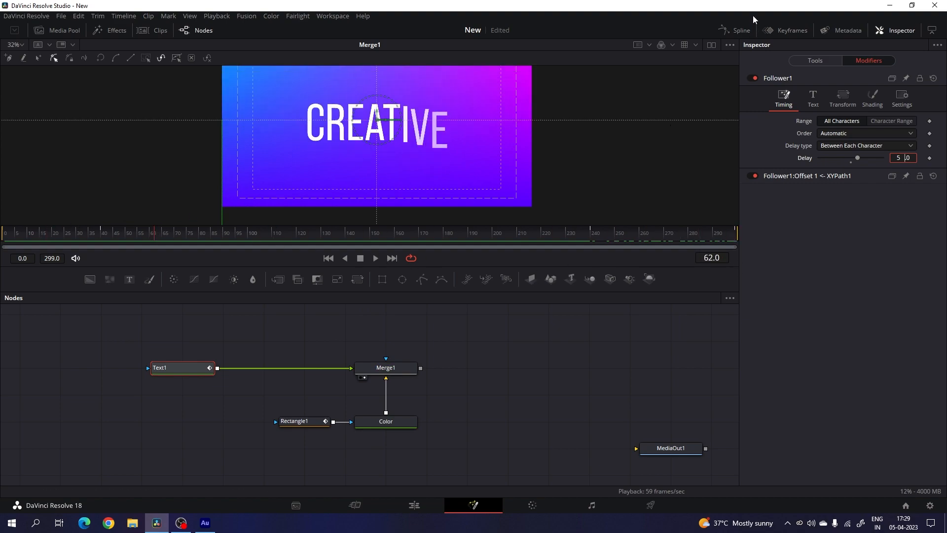
# Show only the text's Opacity 1 curve in the Spline editor, fit it to view, and smooth both of its keyframes.
pyautogui.click(737, 31)
pyautogui.press('F4')
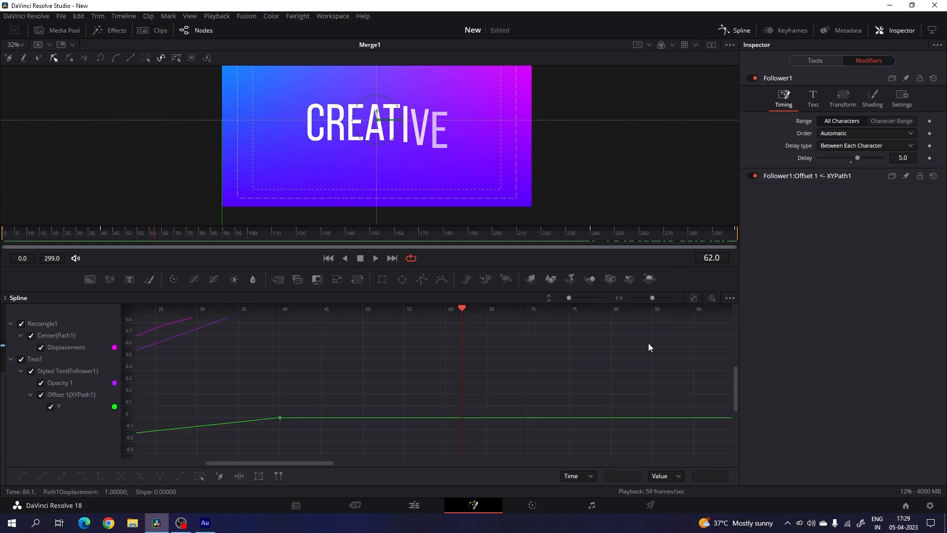
pyautogui.click(692, 298)
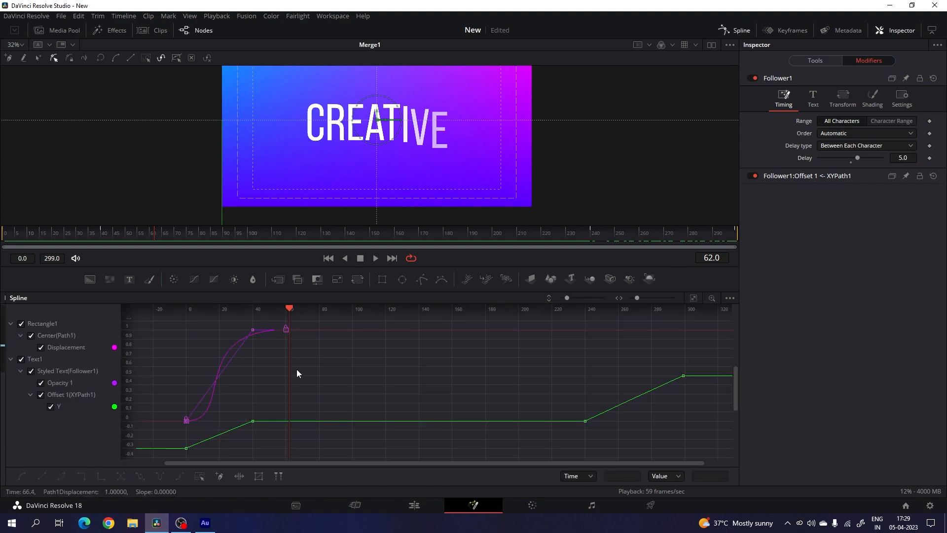
pyautogui.click(21, 324)
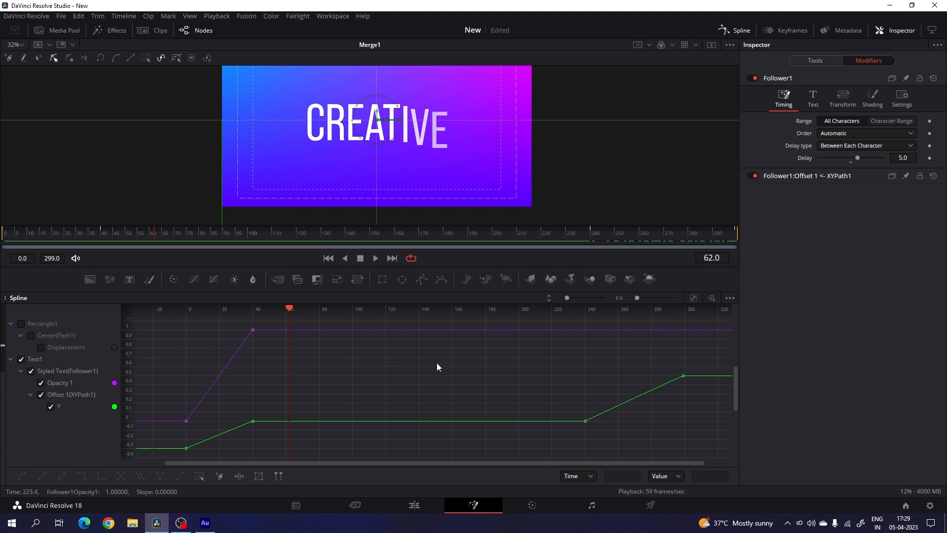
pyautogui.click(41, 395)
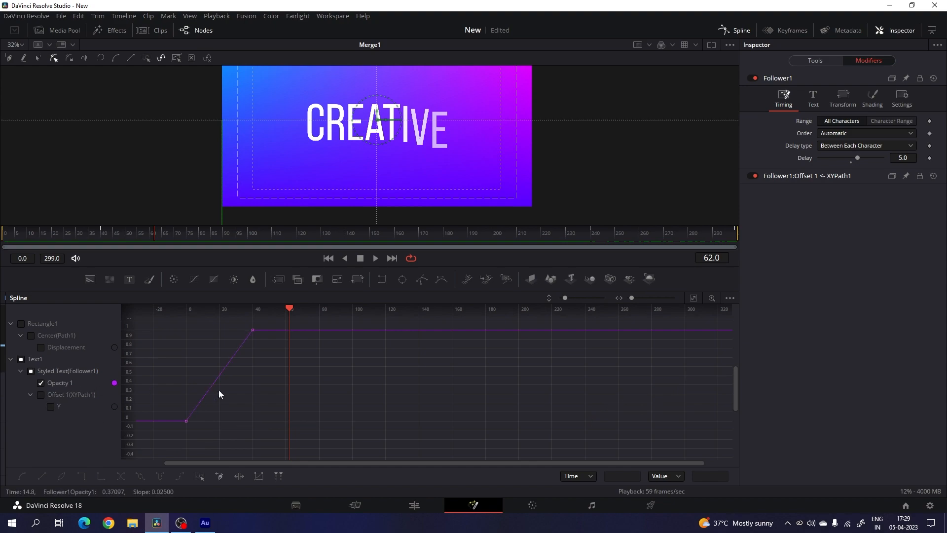
pyautogui.click(693, 298)
pyautogui.moveTo(693, 325); pyautogui.dragTo(161, 454)
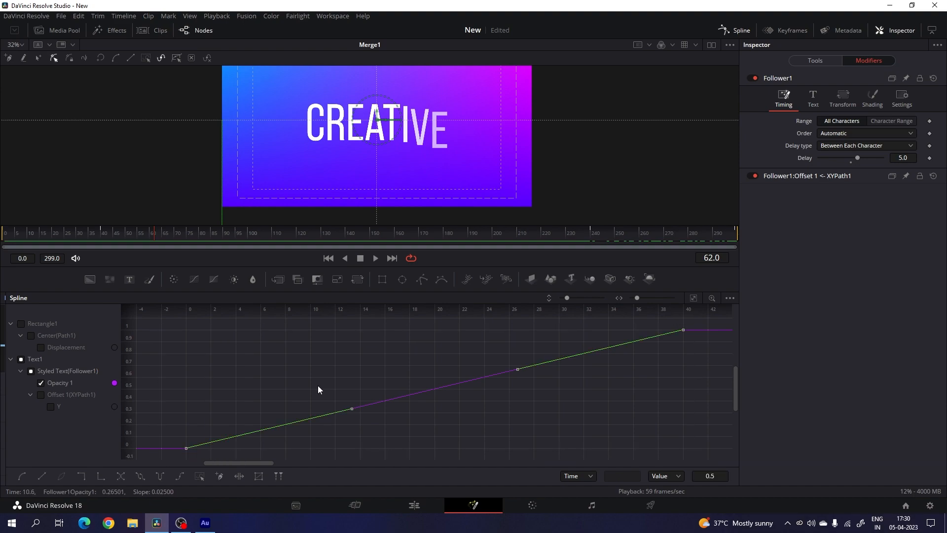
pyautogui.click(21, 476)
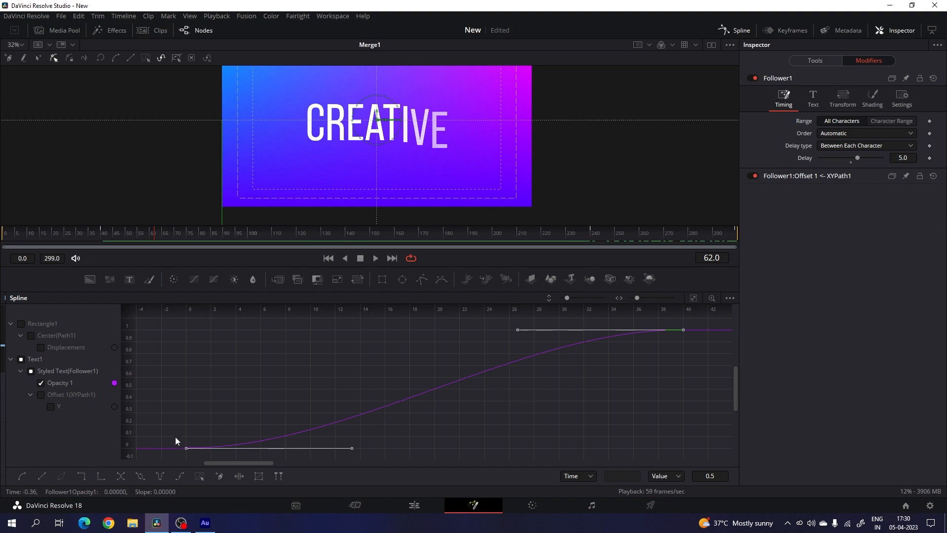
# Show only the Offset 1 Y curve and smooth its entrance keyframes (frames 0 and 40) and exit keyframes (frames 240 and 299).
pyautogui.click(43, 384)
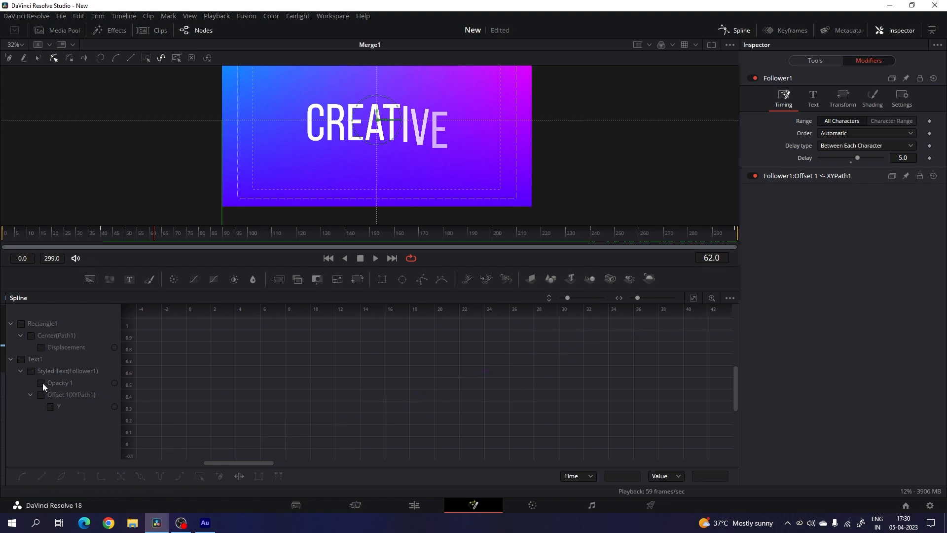
pyautogui.click(41, 395)
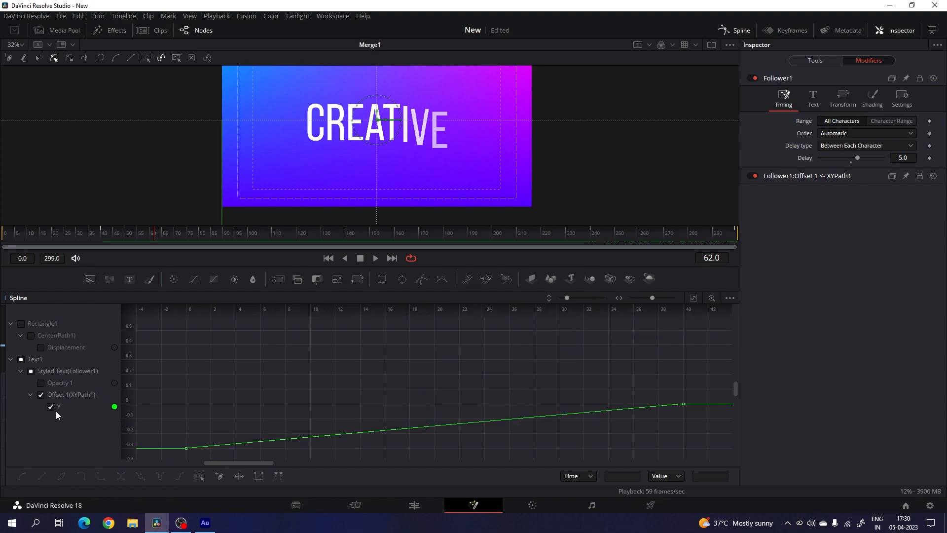
pyautogui.click(692, 298)
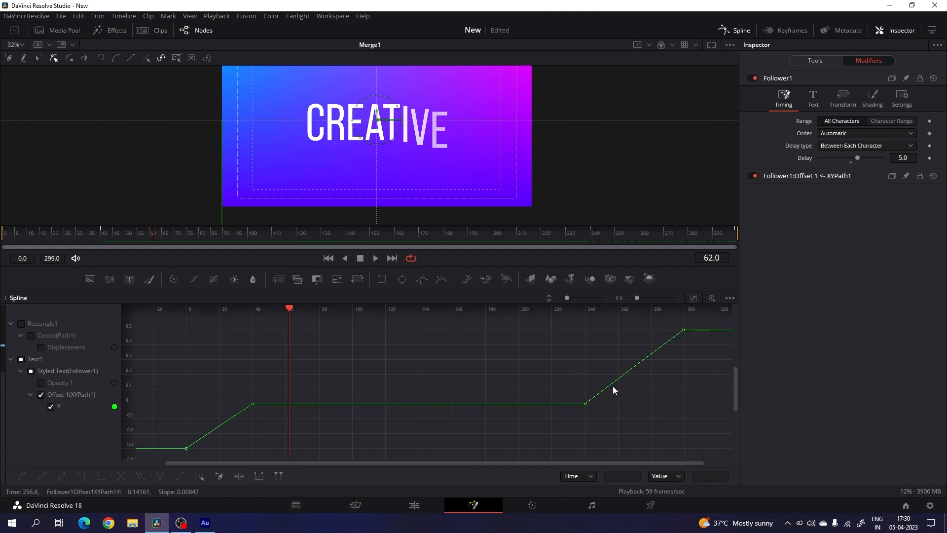
pyautogui.moveTo(261, 393); pyautogui.dragTo(172, 454)
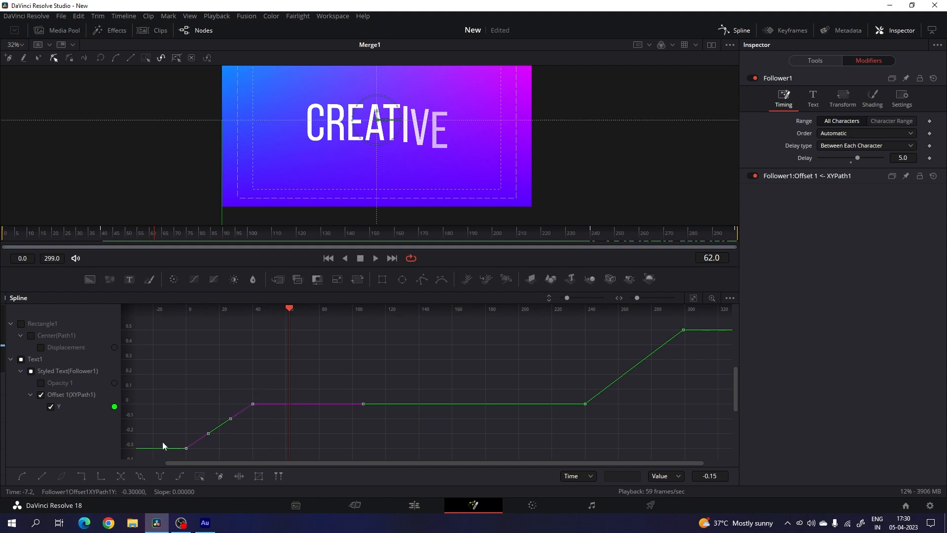
pyautogui.hotkey('shift', 's')
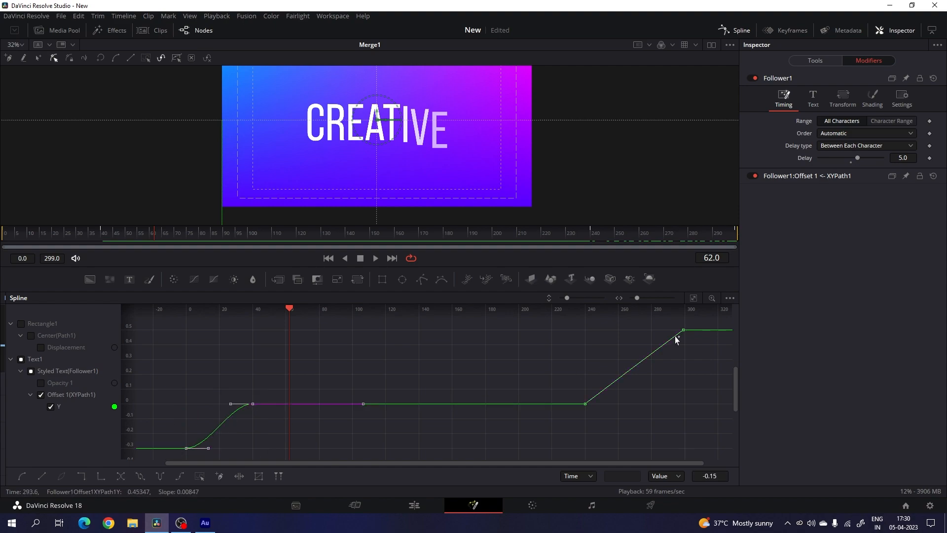
pyautogui.moveTo(692, 322); pyautogui.dragTo(581, 413)
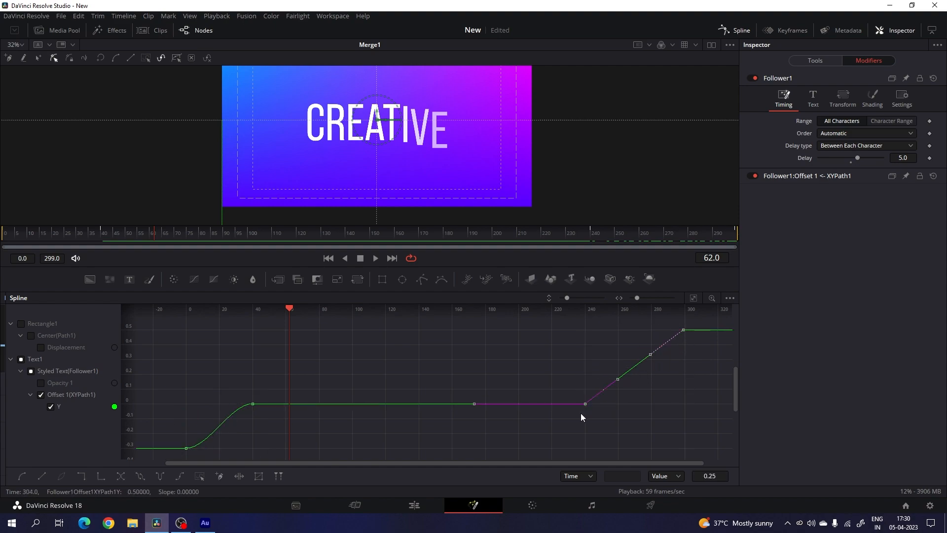
pyautogui.hotkey('shift', 's')
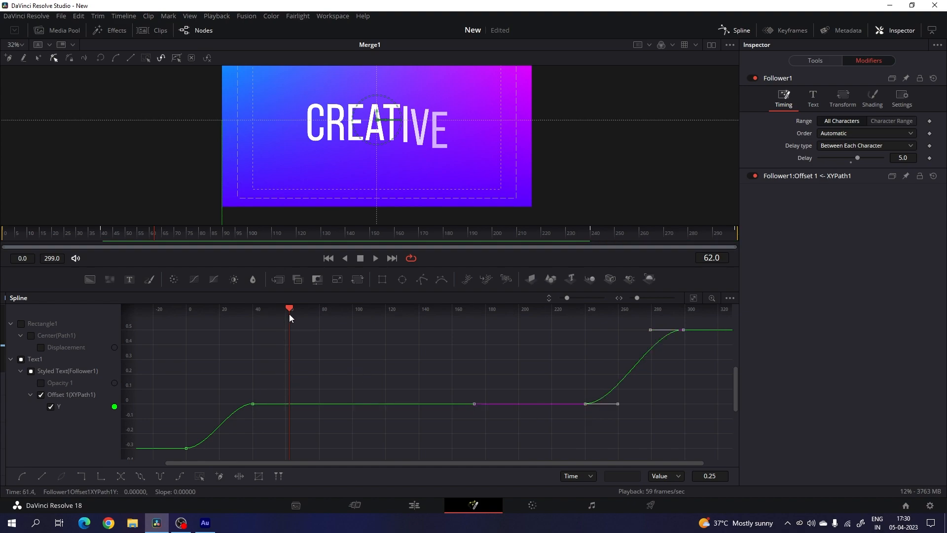
# Stretch the Y curve's entrance easing, pulling the frame 40 keyframe's handle back to frame 0 and the frame 0 keyframe's handle out to frame 20.
pyautogui.moveTo(291, 309); pyautogui.dragTo(186, 339)
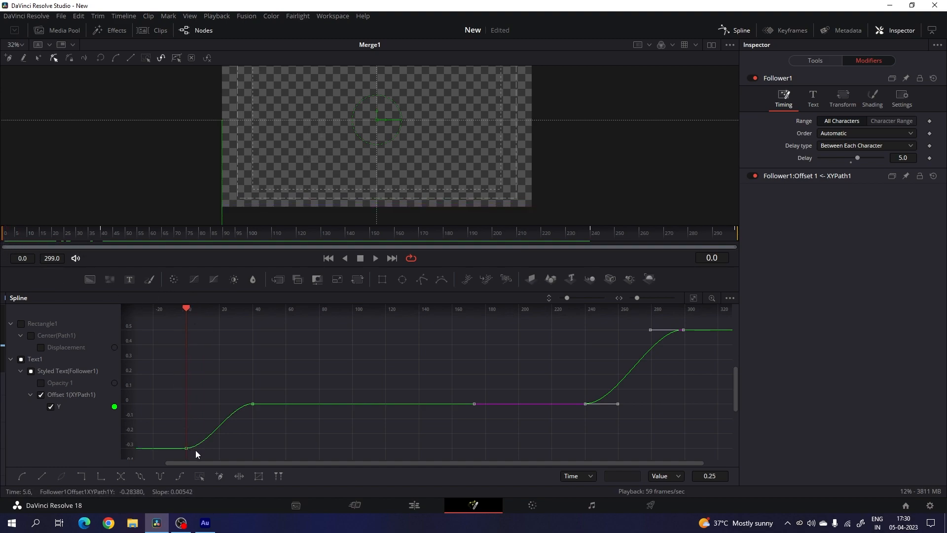
pyautogui.click(253, 403)
pyautogui.moveTo(230, 409); pyautogui.dragTo(184, 409)
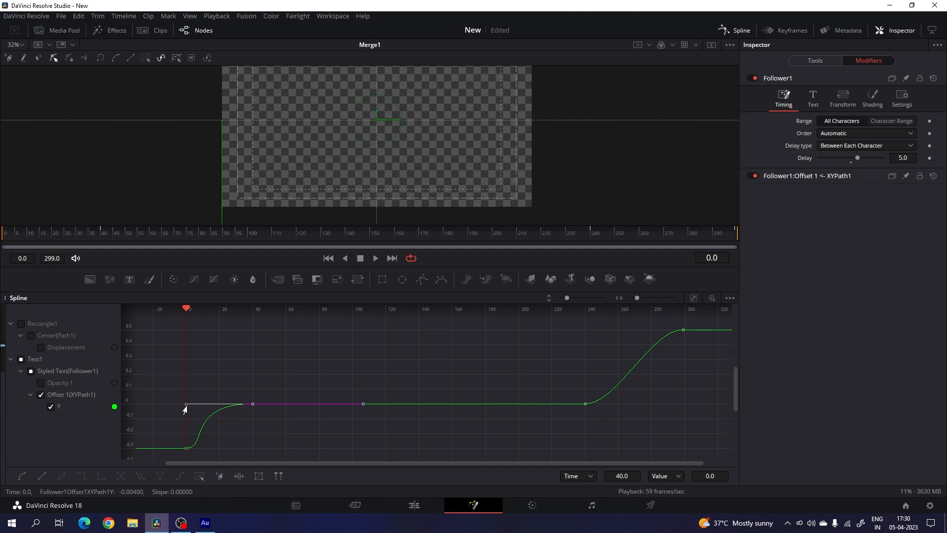
pyautogui.moveTo(187, 310); pyautogui.dragTo(218, 319)
pyautogui.click(186, 448)
pyautogui.moveTo(208, 448); pyautogui.dragTo(219, 448)
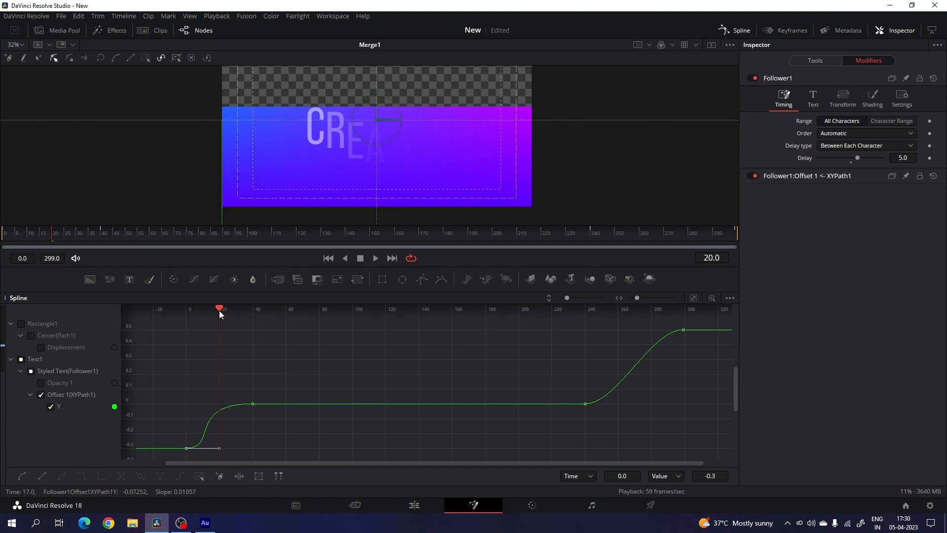
# Stretch the Y curve's exit easing between frames 240 and 299, pulling the frame 299 keyframe's handle back to frame 270.
pyautogui.moveTo(219, 309); pyautogui.dragTo(590, 309)
pyautogui.press('space')
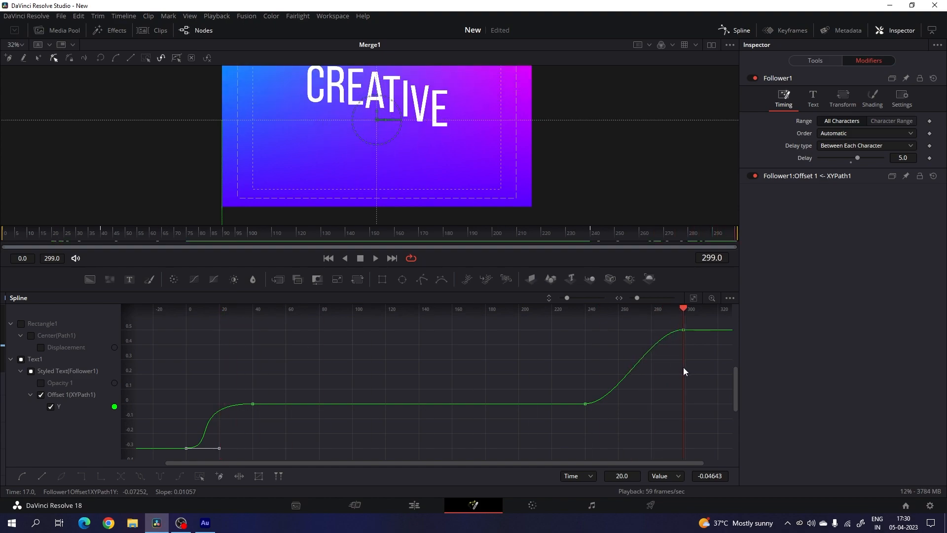
pyautogui.moveTo(548, 381); pyautogui.dragTo(682, 404)
pyautogui.moveTo(682, 309); pyautogui.dragTo(634, 329)
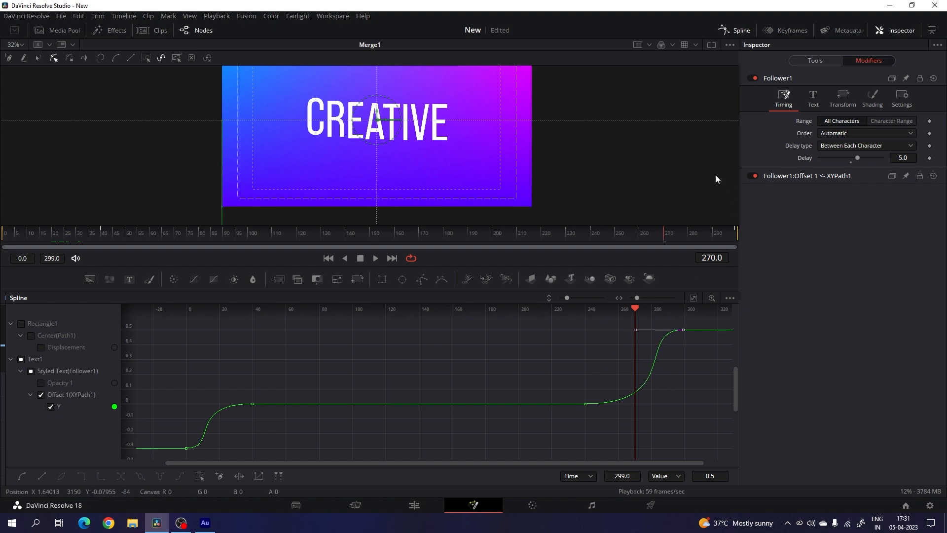
# Close the Spline editor and play the text animation from the start.
pyautogui.click(736, 31)
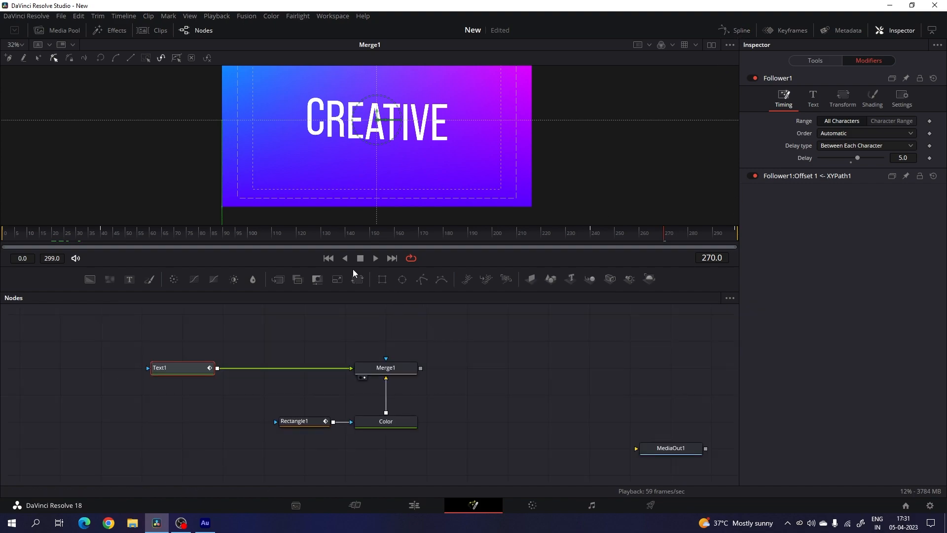
pyautogui.click(326, 258)
pyautogui.press('space')
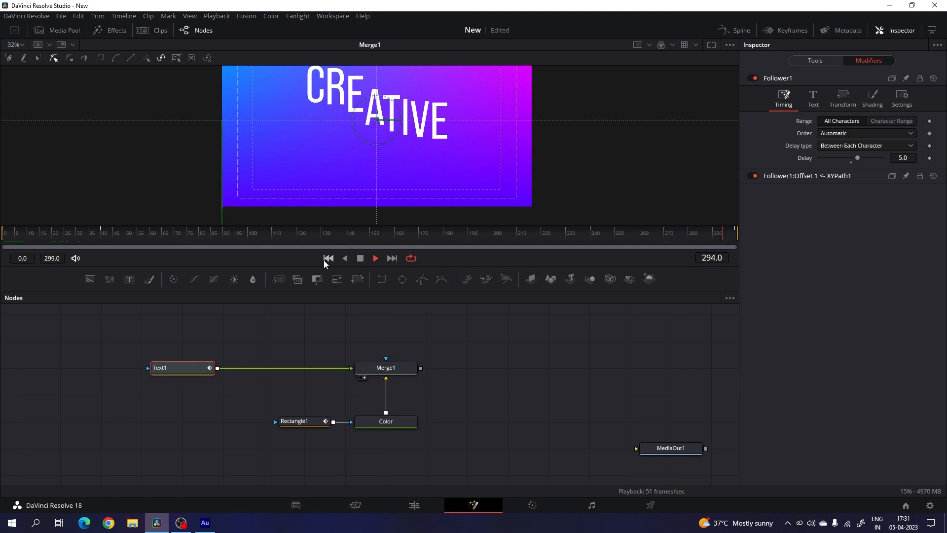
pyautogui.press('space')
pyautogui.click(400, 343)
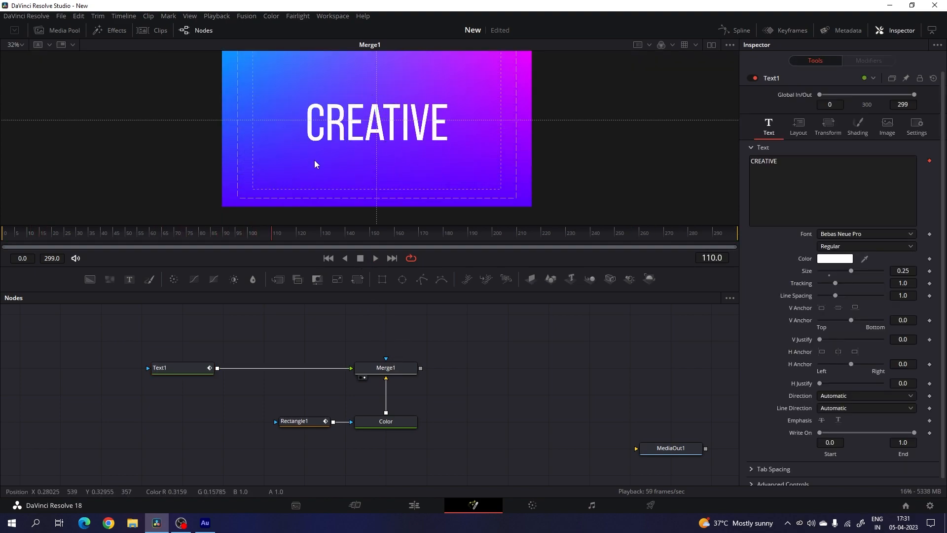
# Insert a Transform node between Text1 and Merge1.
pyautogui.moveTo(295, 329); pyautogui.dragTo(352, 335)
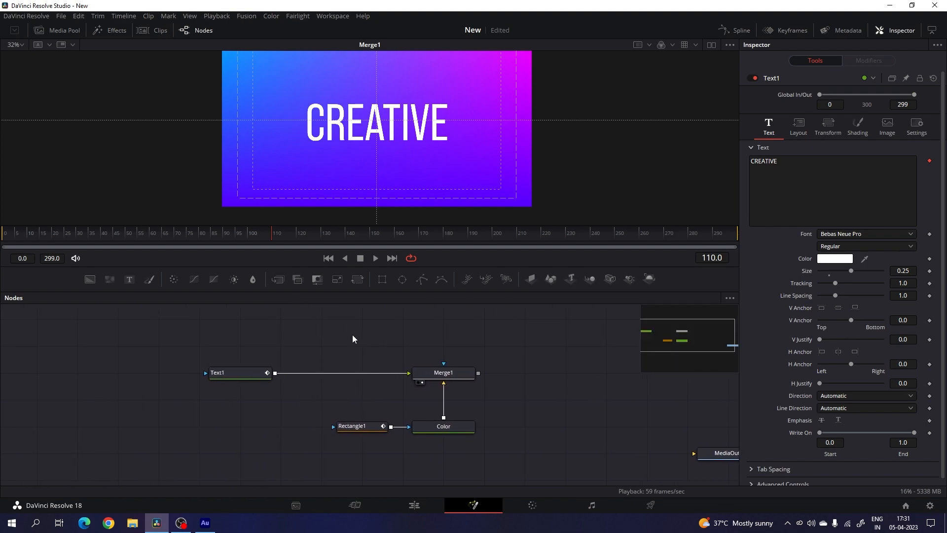
pyautogui.click(229, 375)
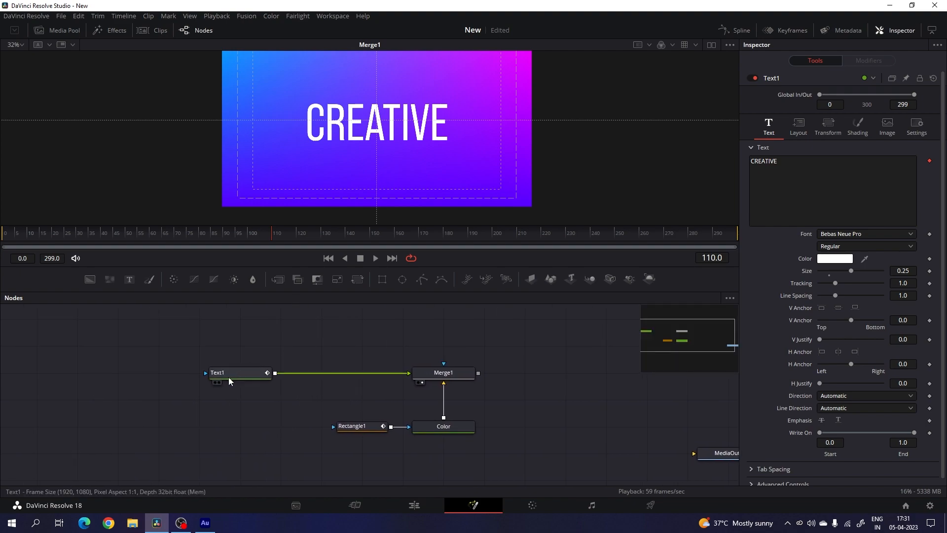
pyautogui.click(358, 279)
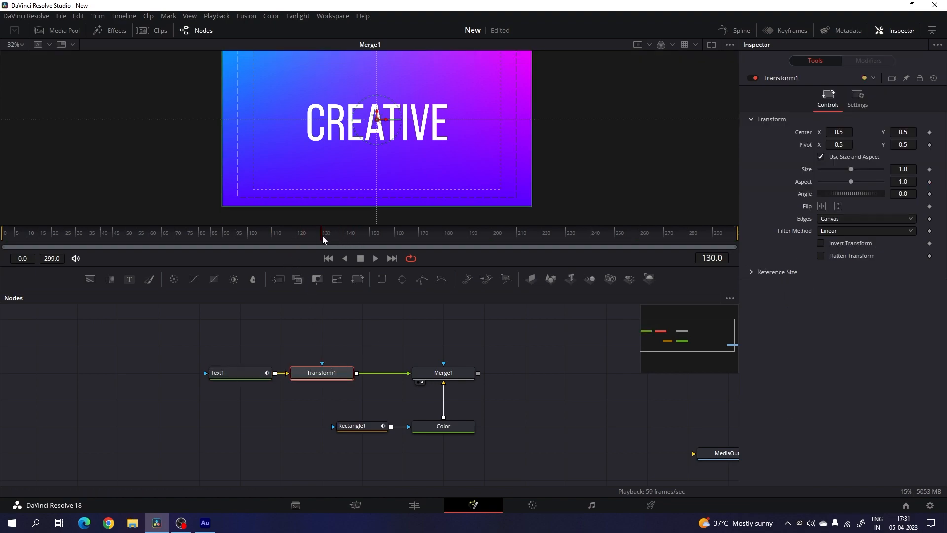
# Animate Transform1's Size, with a keyframe of 1.1 at frame 130 and a matching hold keyframe at frame 160.
pyautogui.rightClick(809, 169)
pyautogui.click(821, 175)
pyautogui.click(910, 169)
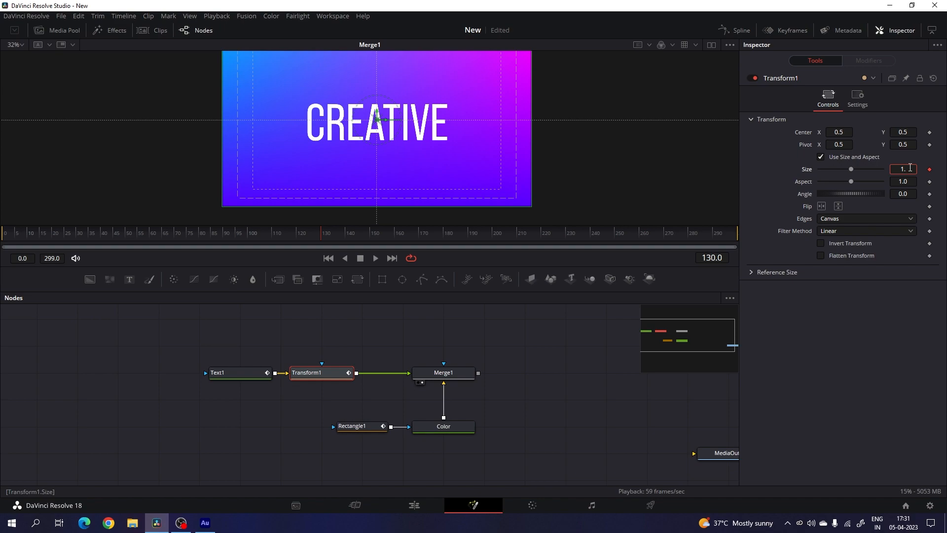
pyautogui.write('1')
pyautogui.press('Tab')
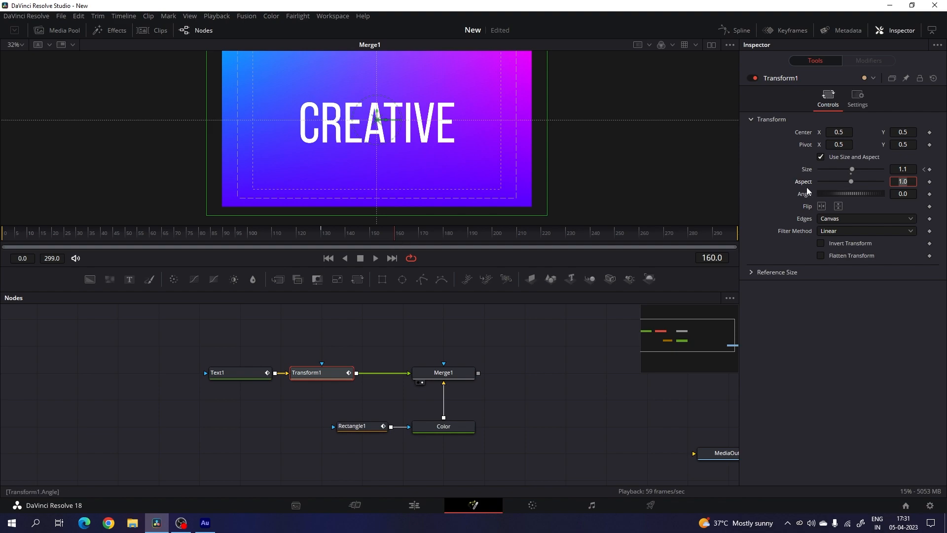
pyautogui.rightClick(807, 172)
pyautogui.click(829, 176)
# Reset Transform1's Size to 1.0 at frames 200 and 90 to keyframe both ends of the scale pulse, and scrub through it.
pyautogui.moveTo(430, 232); pyautogui.dragTo(494, 233)
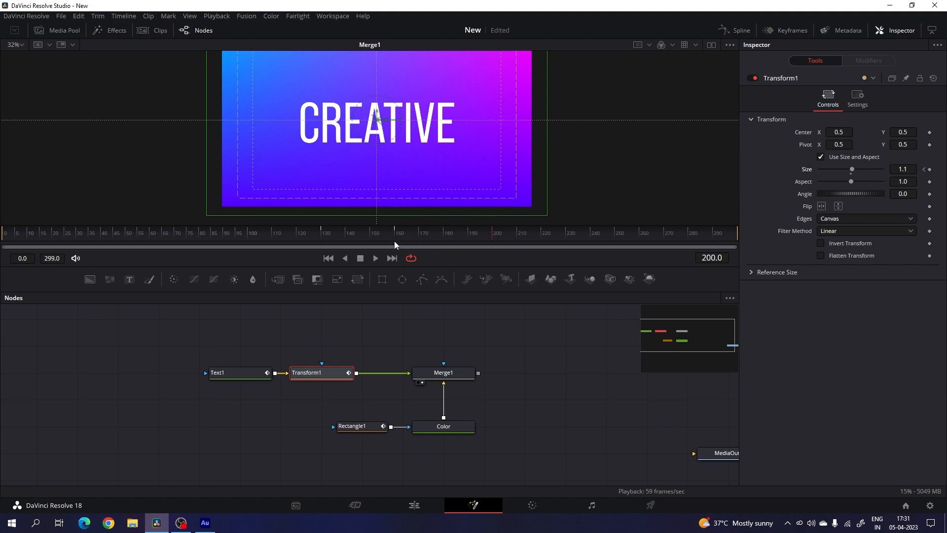
pyautogui.click(851, 174)
pyautogui.moveTo(307, 233); pyautogui.dragTo(234, 238)
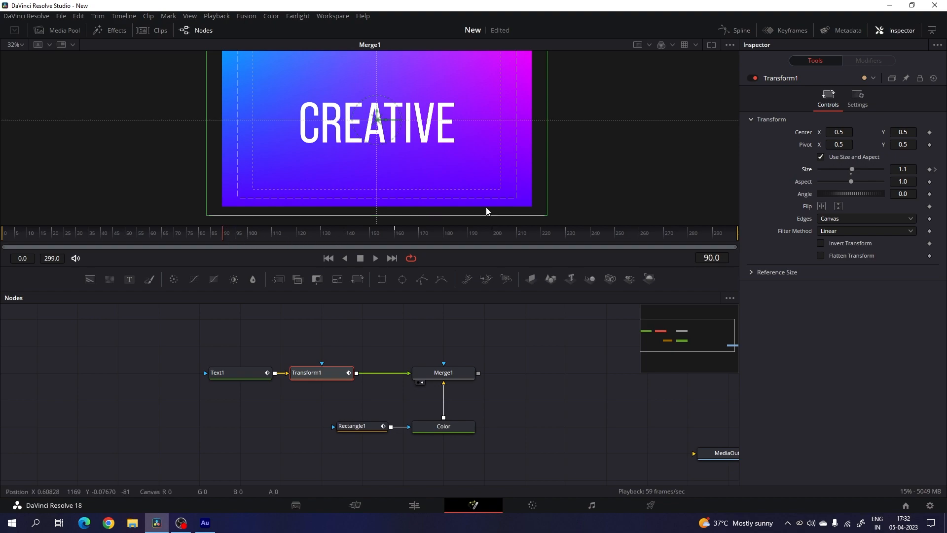
pyautogui.click(851, 174)
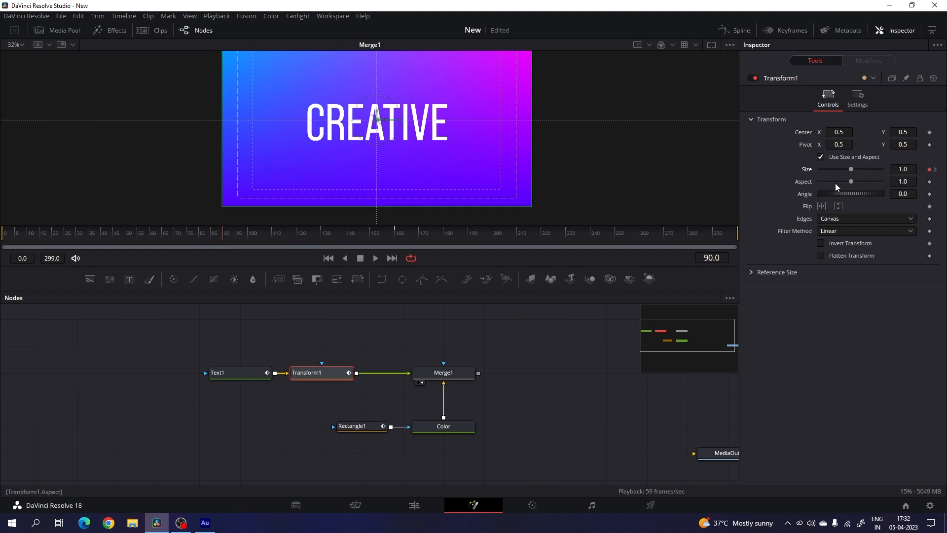
pyautogui.moveTo(156, 236); pyautogui.dragTo(529, 244)
# Show only Transform1's Size curve in the Spline editor, fit it to view, and smooth its keyframes at frames 90, 130, 160 and 200.
pyautogui.click(734, 31)
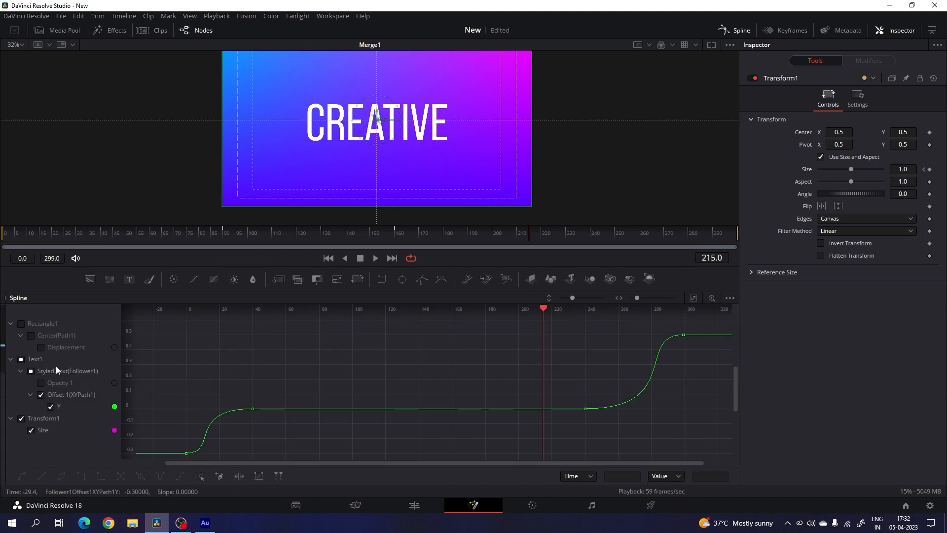
pyautogui.click(21, 359)
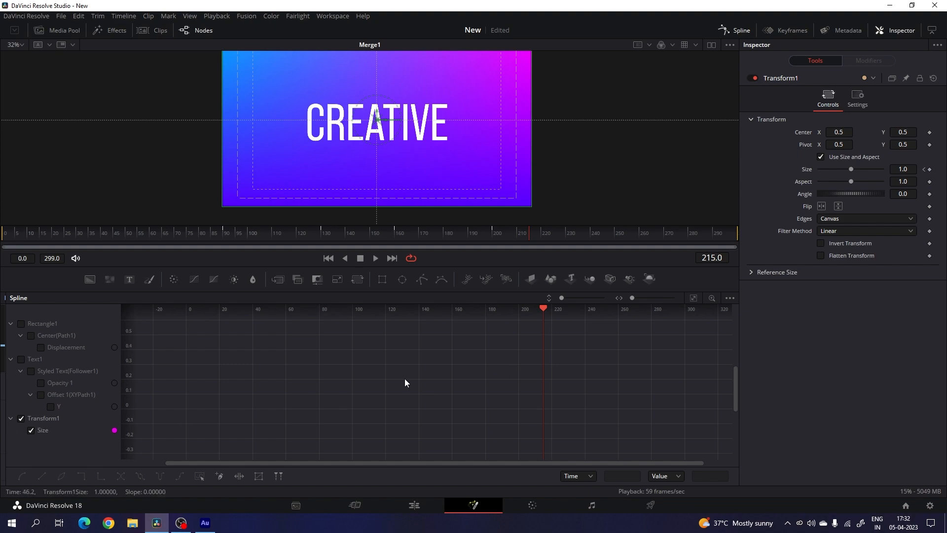
pyautogui.click(693, 299)
pyautogui.moveTo(370, 323); pyautogui.dragTo(176, 452)
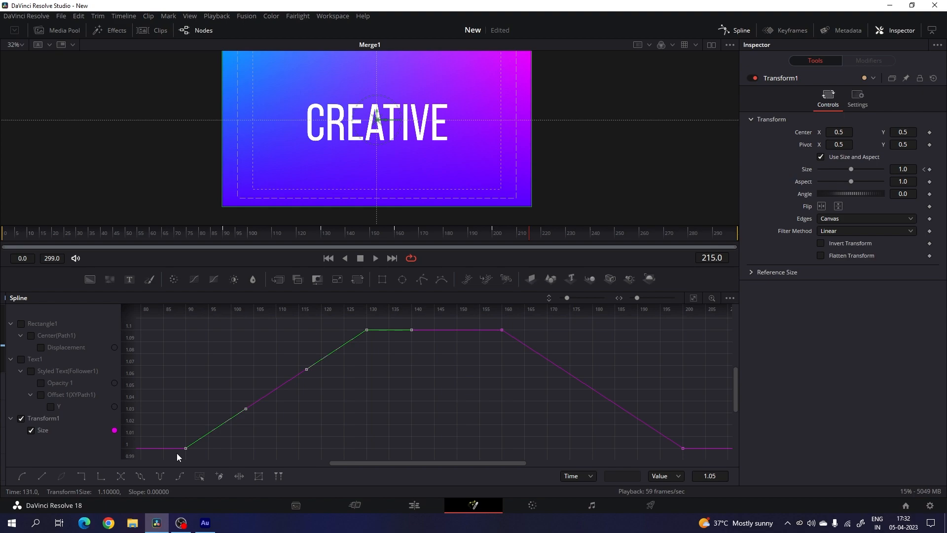
pyautogui.hotkey('shift', 's')
pyautogui.moveTo(485, 323); pyautogui.dragTo(694, 450)
pyautogui.hotkey('shift', 's')
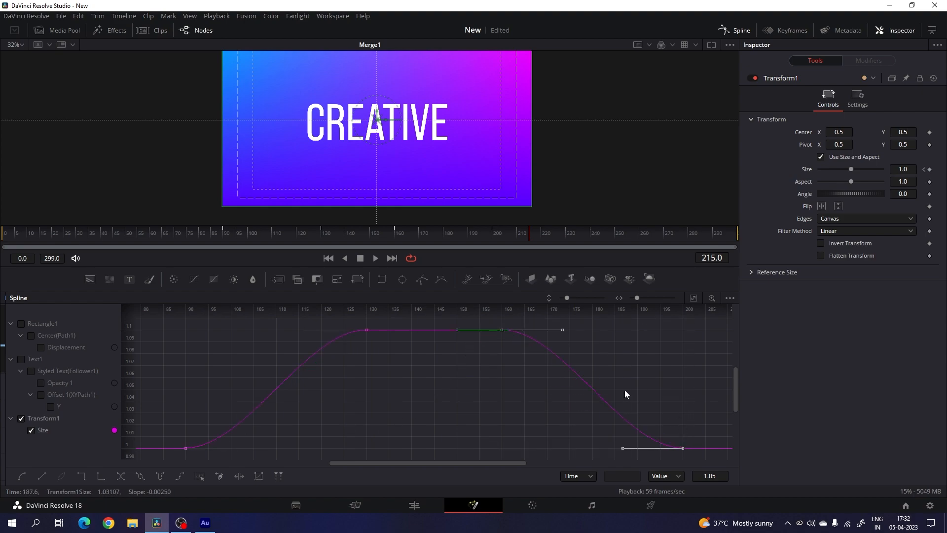
# Stretch the Size curve's scale-up easing, pulling the frame 130 keyframe's handle back to frame 90 and the frame 90 keyframe's handle out to frame 110.
pyautogui.moveTo(201, 236); pyautogui.dragTo(224, 239)
pyautogui.click(523, 329)
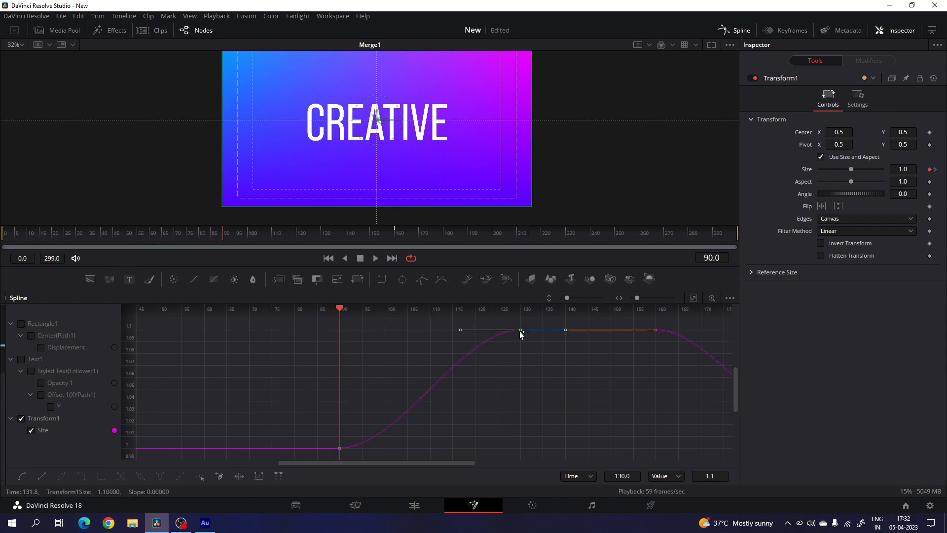
pyautogui.moveTo(460, 329); pyautogui.dragTo(338, 334)
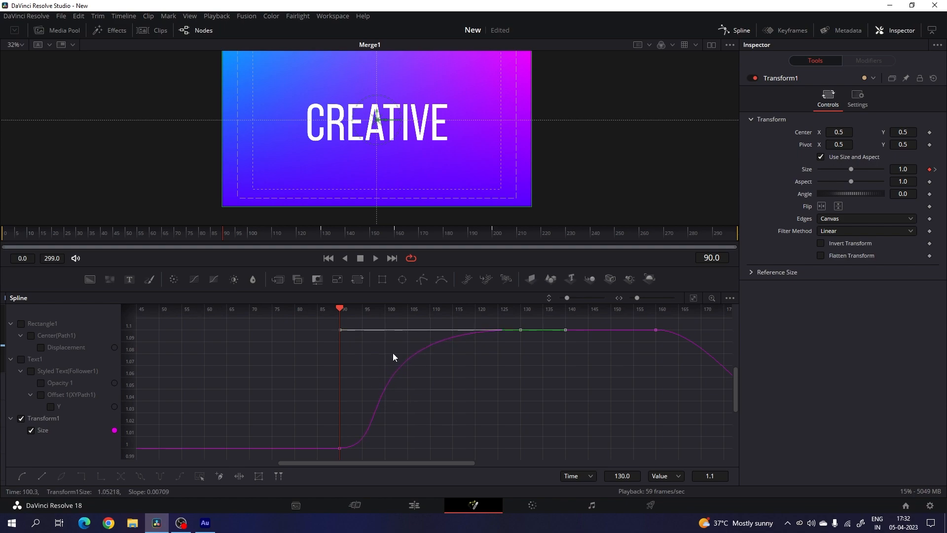
pyautogui.moveTo(340, 311); pyautogui.dragTo(429, 323)
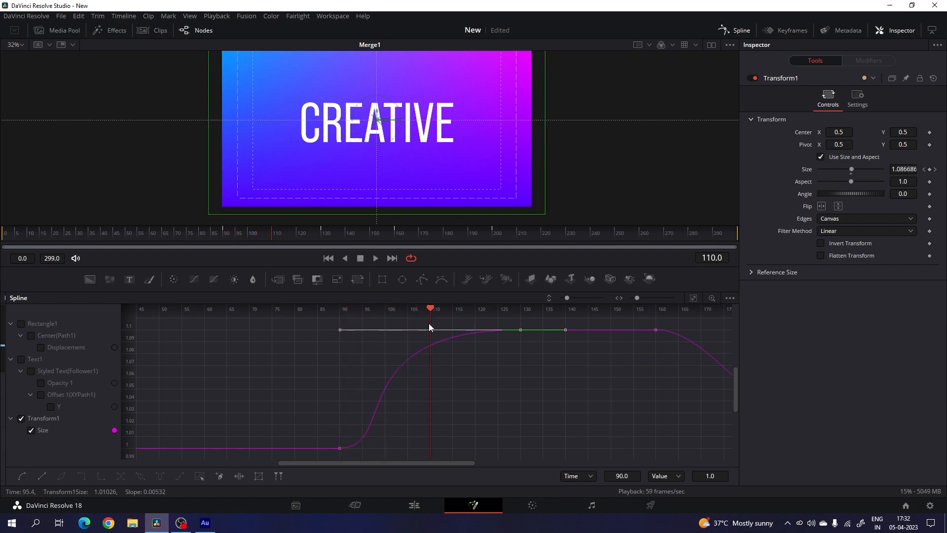
pyautogui.moveTo(400, 448); pyautogui.dragTo(429, 450)
# Stretch the Size curve's scale-down easing, pulling the frame 160 keyframe's handle out to frame 200 and the frame 200 keyframe's handle back to frame 180.
pyautogui.moveTo(421, 464); pyautogui.dragTo(488, 464)
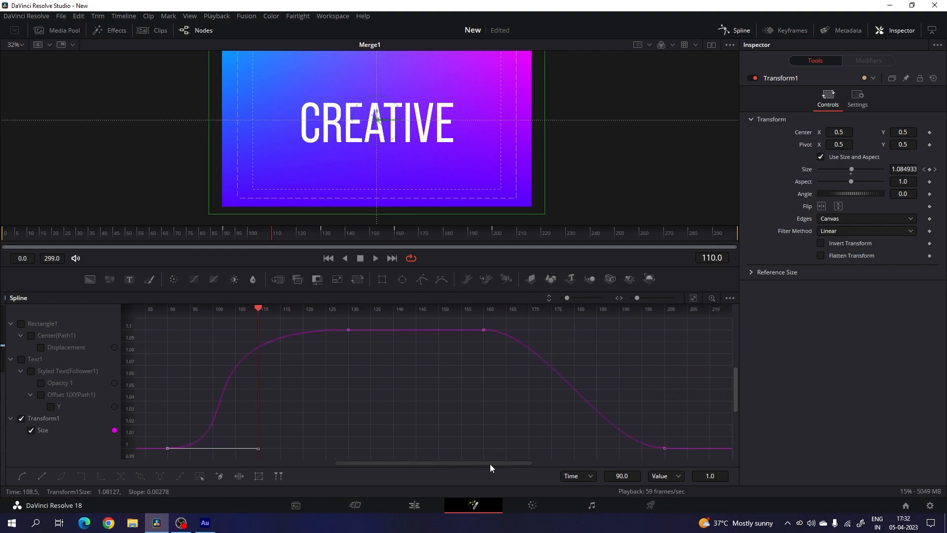
pyautogui.click(396, 240)
pyautogui.click(451, 329)
pyautogui.moveTo(496, 329); pyautogui.dragTo(632, 331)
pyautogui.click(632, 448)
pyautogui.moveTo(450, 317); pyautogui.dragTo(542, 326)
pyautogui.moveTo(572, 448); pyautogui.dragTo(541, 449)
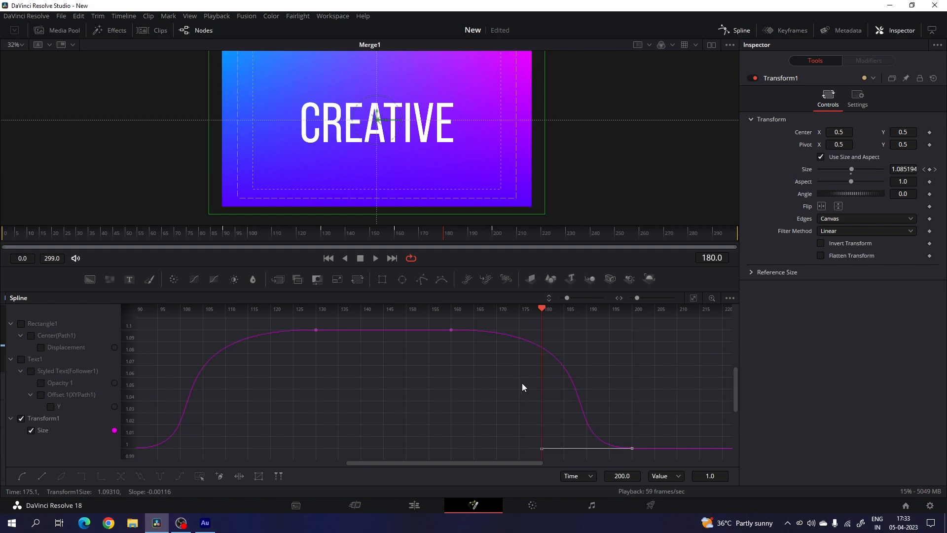
# Close the Spline editor and play the title from the start to check the scale pulse.
pyautogui.click(736, 30)
pyautogui.click(328, 258)
pyautogui.press('space')
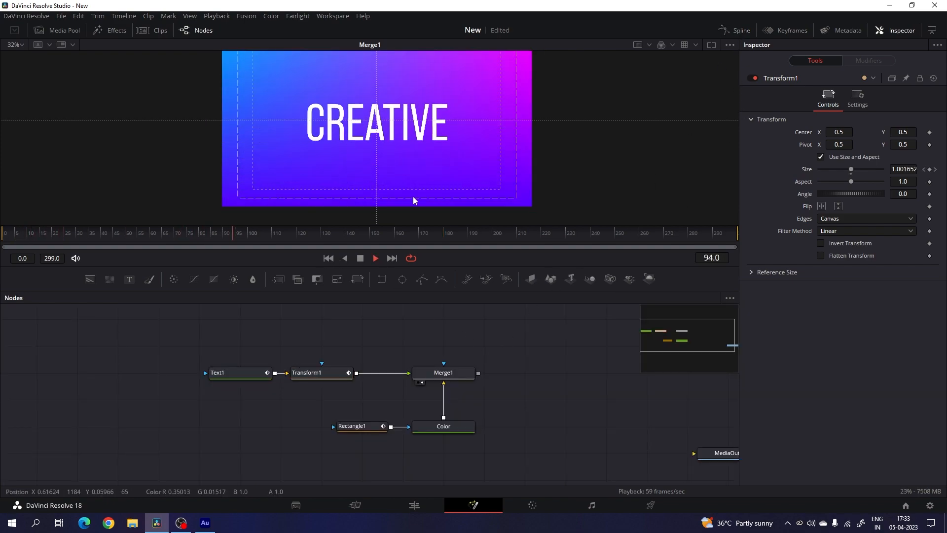
pyautogui.press('space')
# Move Text1 and Transform1 away from Merge1 to make room, and insert a Drop Shadow node after Transform1.
pyautogui.moveTo(227, 342); pyautogui.dragTo(291, 380)
pyautogui.click(321, 333)
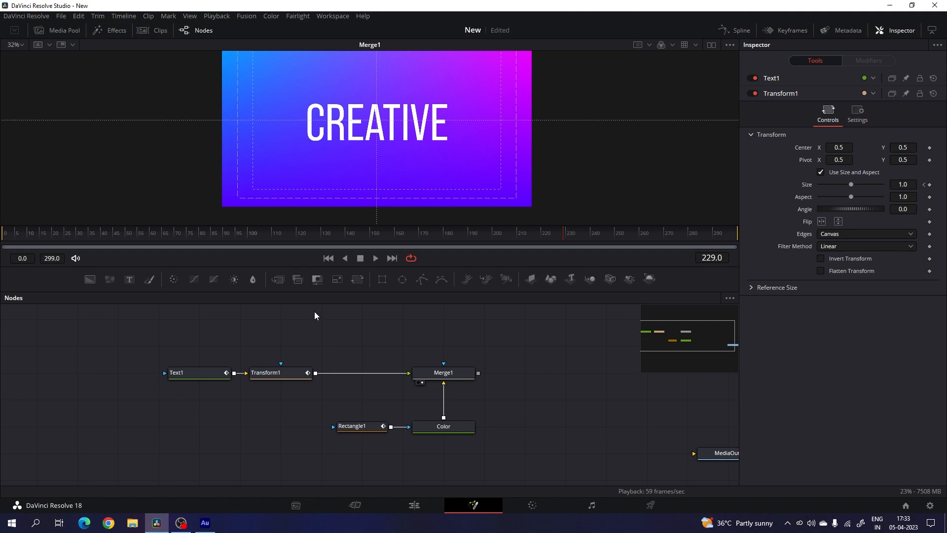
pyautogui.click(289, 373)
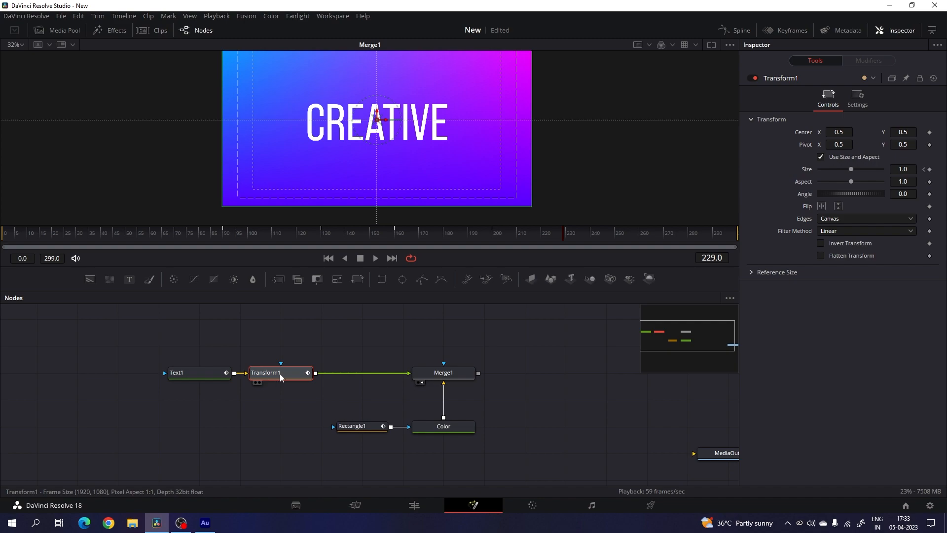
pyautogui.hotkey('shift', 'space')
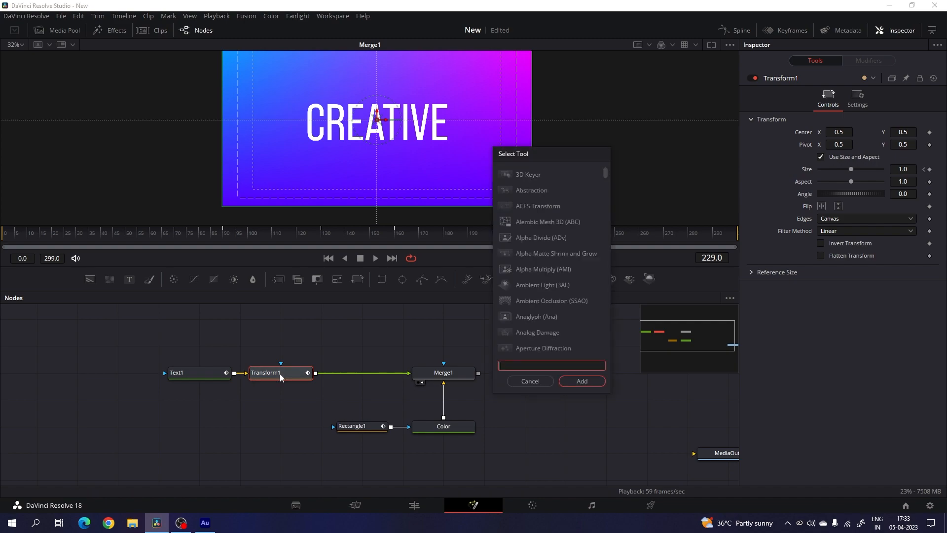
pyautogui.write('dro')
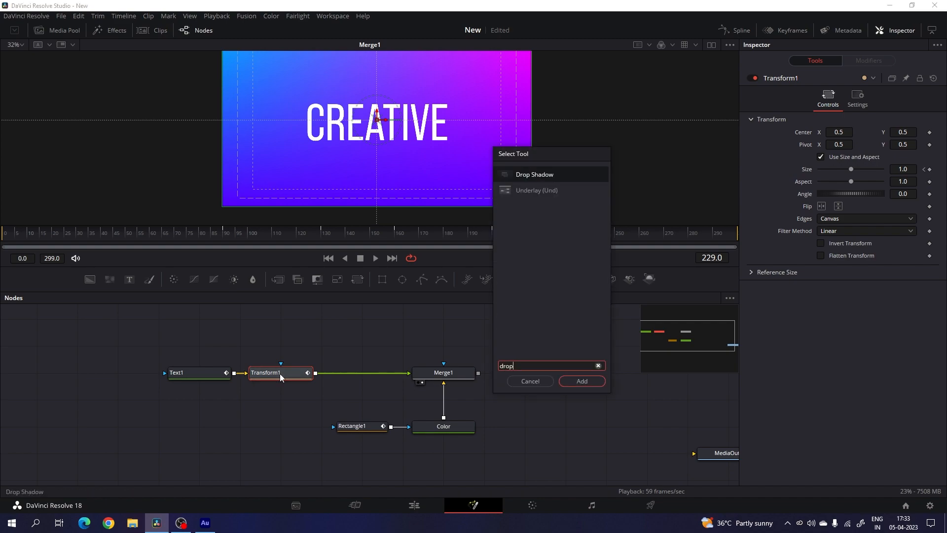
pyautogui.write('p')
pyautogui.click(573, 381)
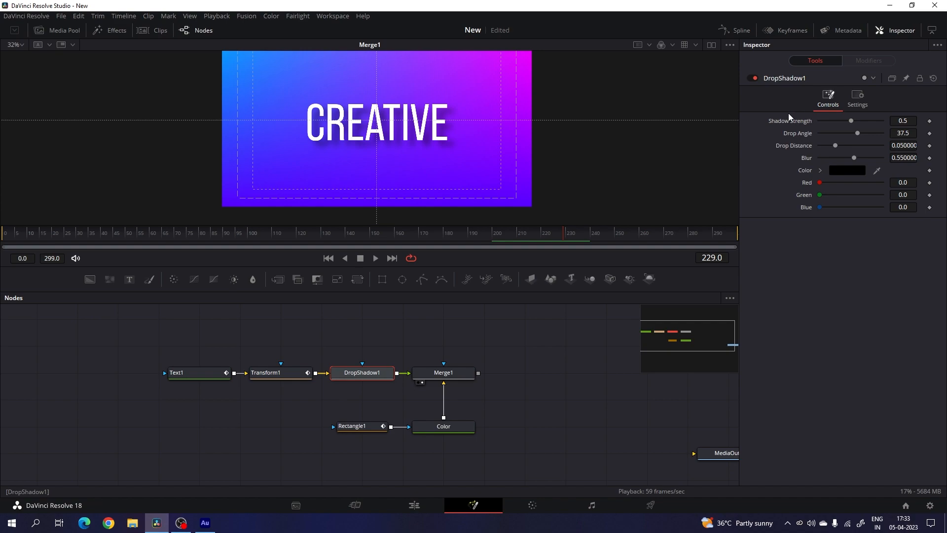
# Set DropShadow1's Shadow Strength to 0.3 and scrub the timeline to frame 272 to check the shadow.
pyautogui.moveTo(850, 121); pyautogui.dragTo(830, 123)
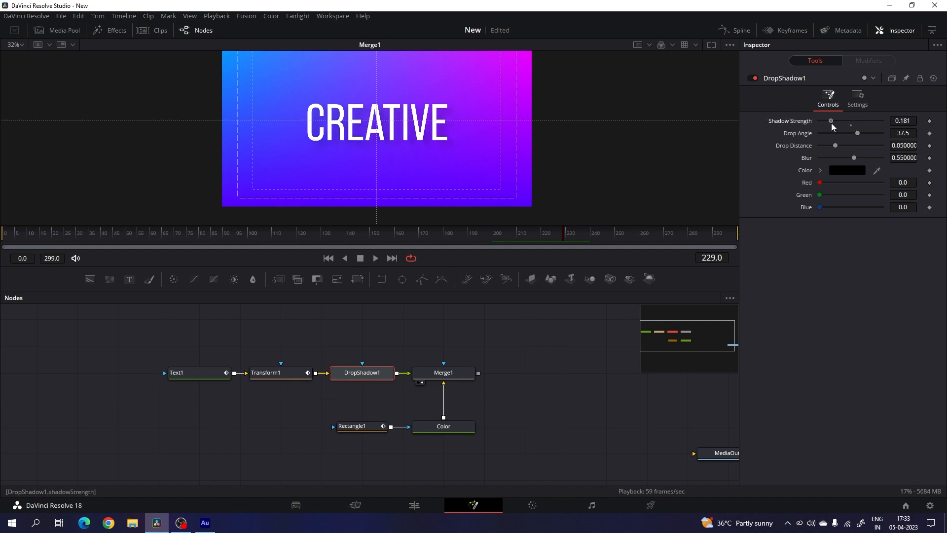
pyautogui.click(893, 121)
pyautogui.write('0.3')
pyautogui.press('Tab')
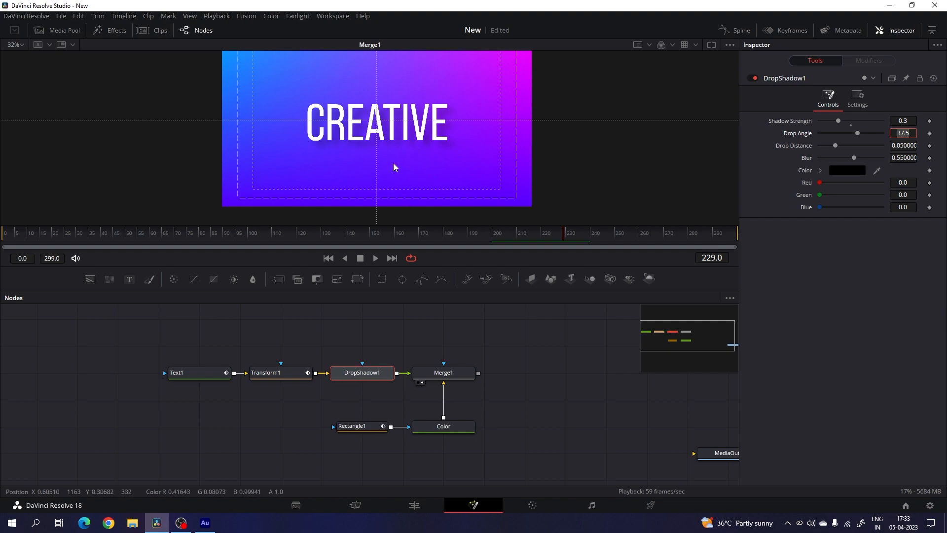
pyautogui.click(476, 348)
pyautogui.moveTo(401, 244); pyautogui.dragTo(667, 249)
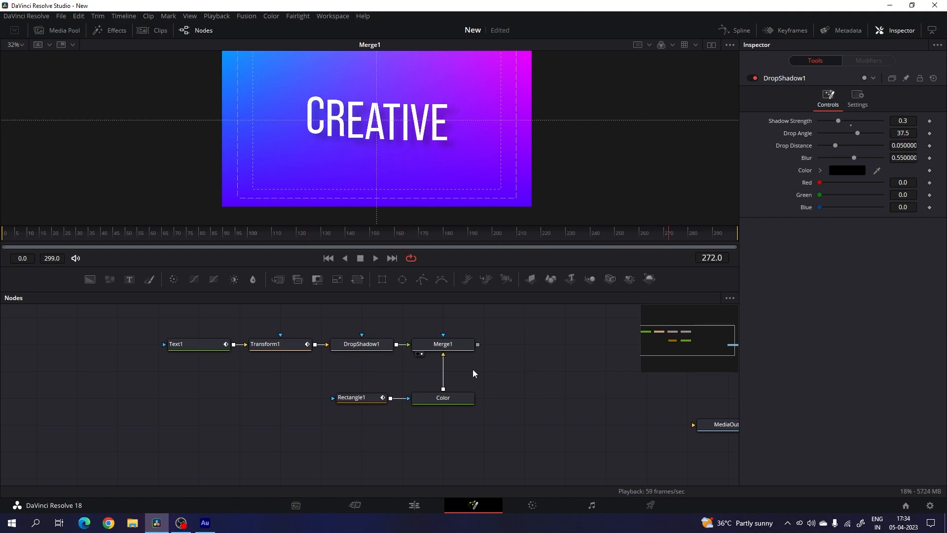
# Add an unconnected Background node between Merge1 and MediaOut1 and rename it Matte.
pyautogui.moveTo(529, 356); pyautogui.dragTo(428, 376)
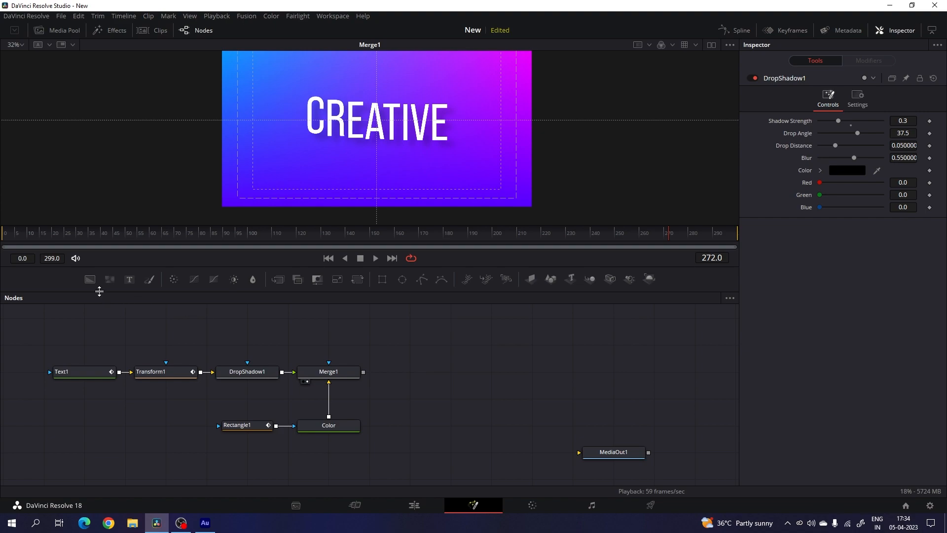
pyautogui.moveTo(90, 279); pyautogui.dragTo(440, 345)
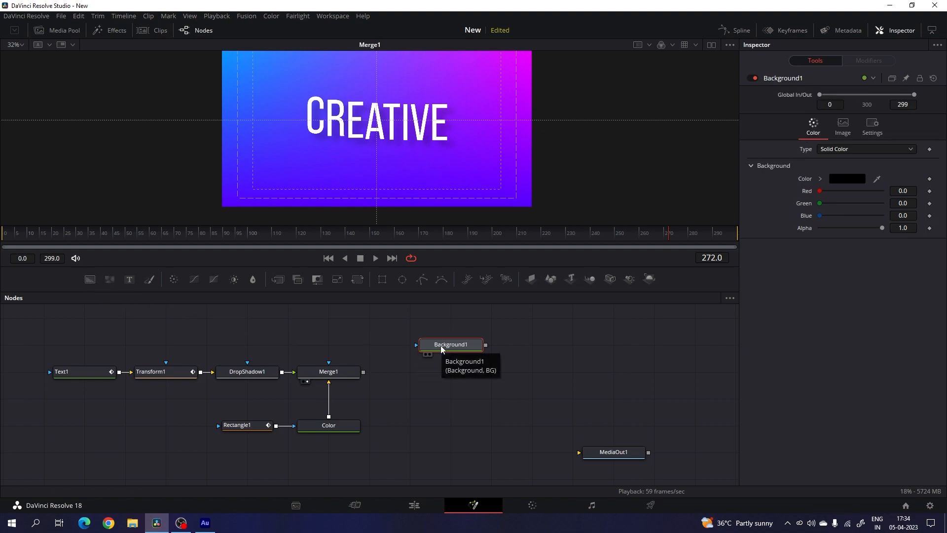
pyautogui.press('F2')
pyautogui.write('Matte')
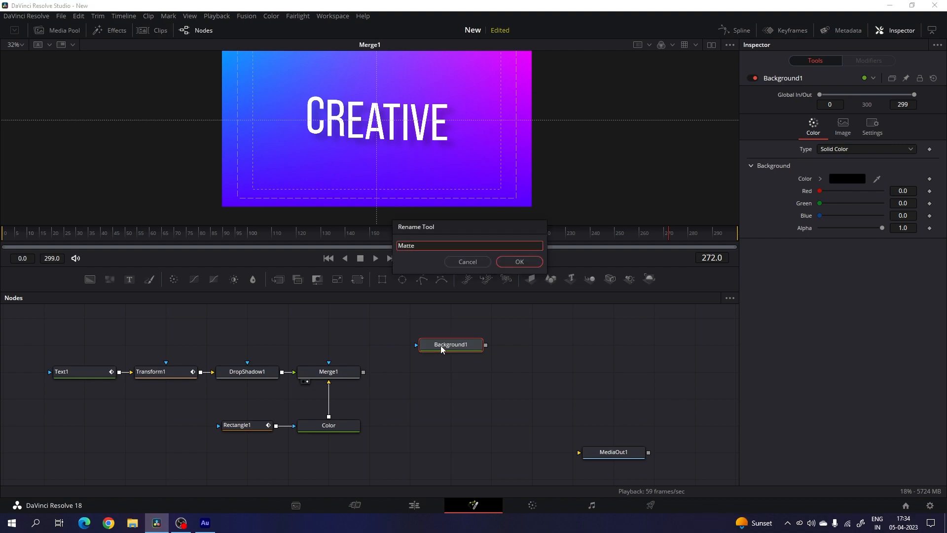
pyautogui.click(515, 262)
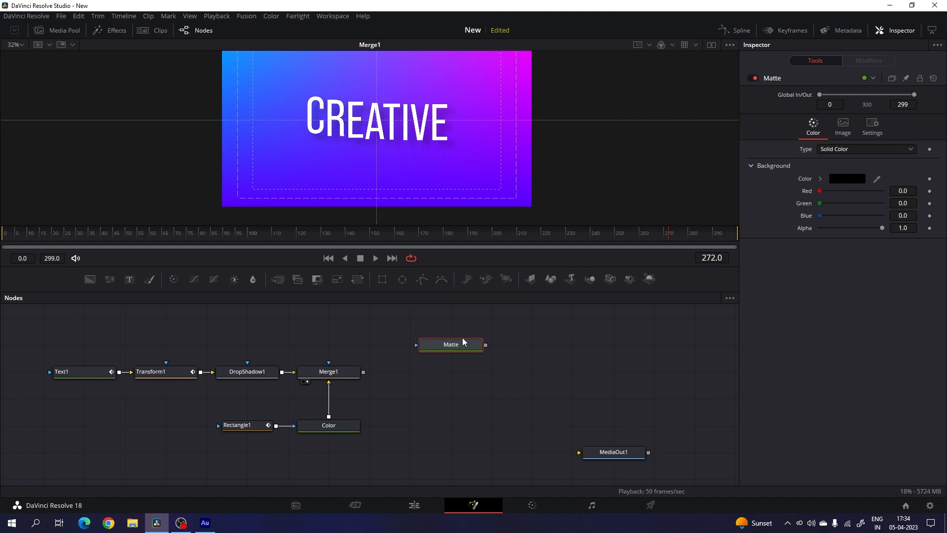
# Add a Rectangle mask to the Matte node with Width and Height 1.0, and view Matte in the viewer.
pyautogui.moveTo(382, 279); pyautogui.dragTo(465, 357)
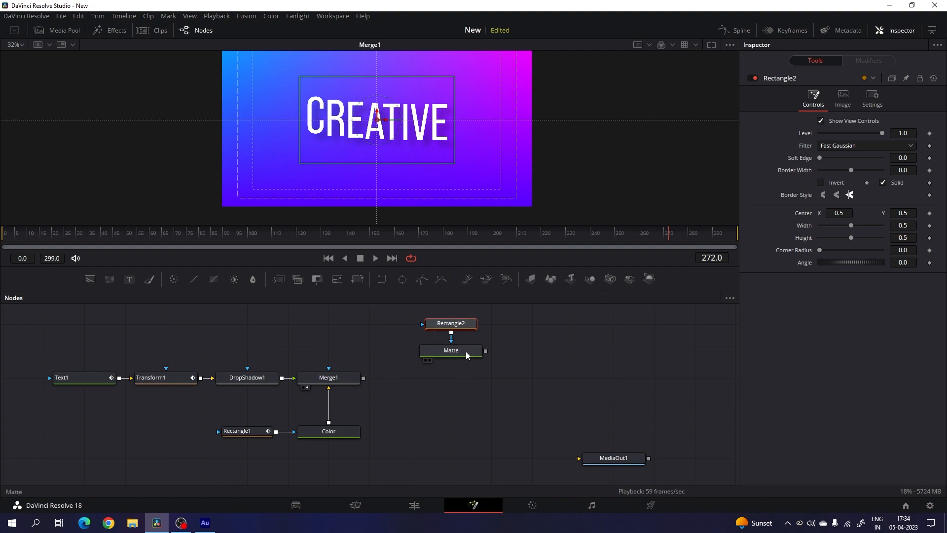
pyautogui.moveTo(851, 225); pyautogui.dragTo(922, 232)
pyautogui.moveTo(856, 238); pyautogui.dragTo(922, 239)
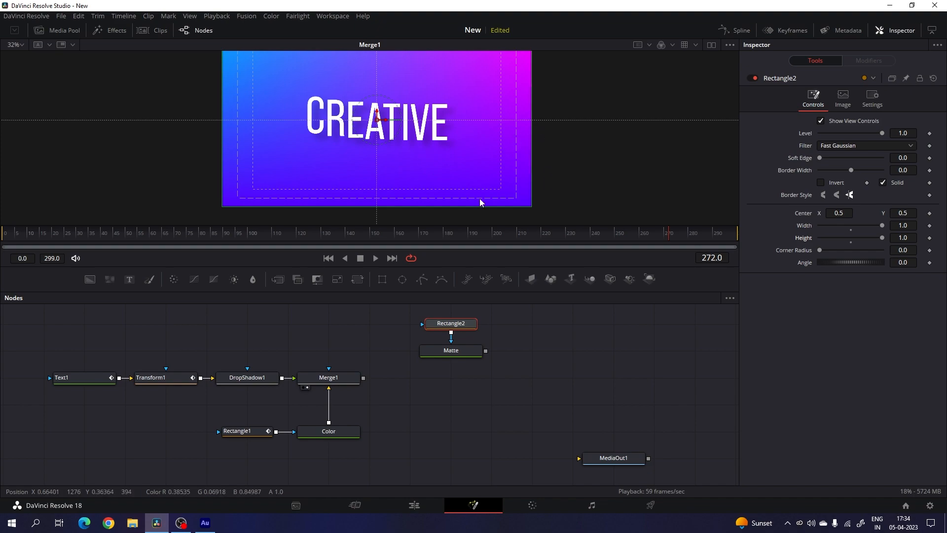
pyautogui.click(498, 363)
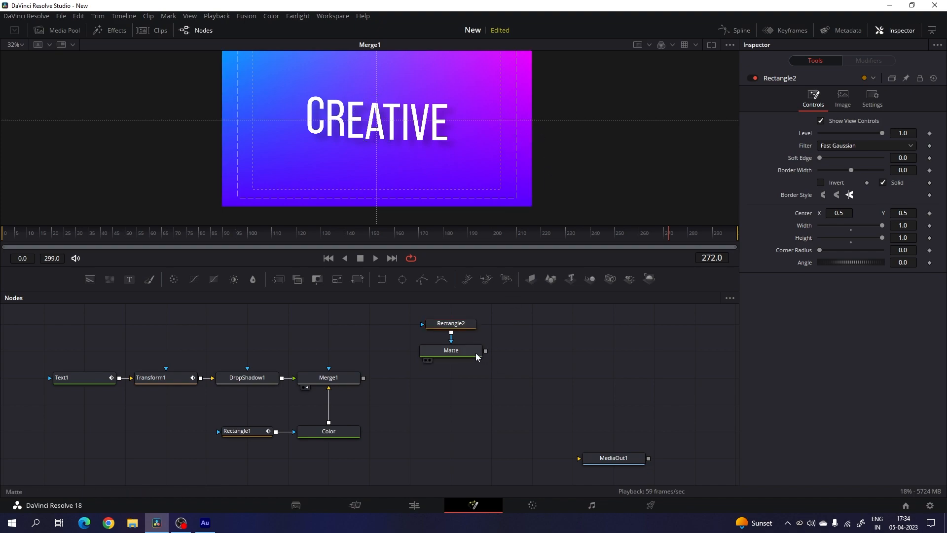
pyautogui.press('1')
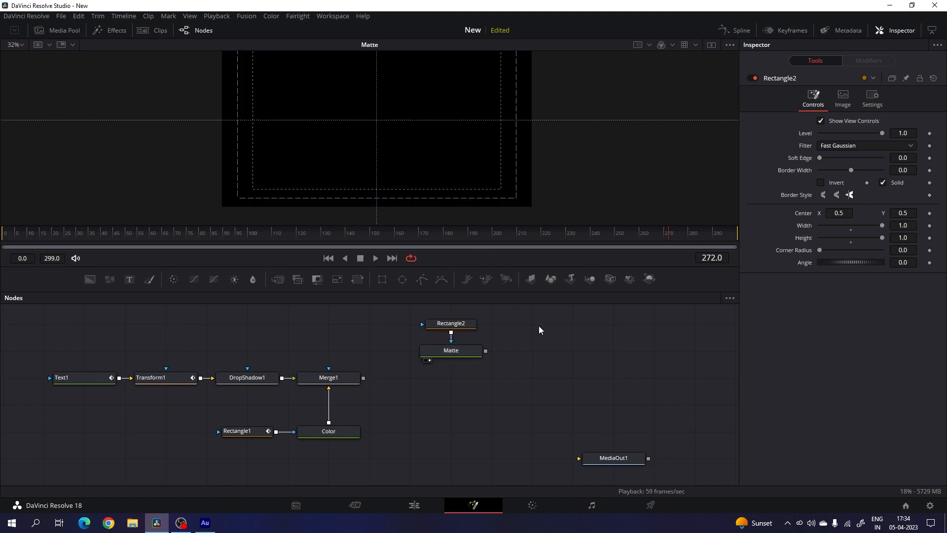
pyautogui.moveTo(427, 141); pyautogui.dragTo(424, 162)
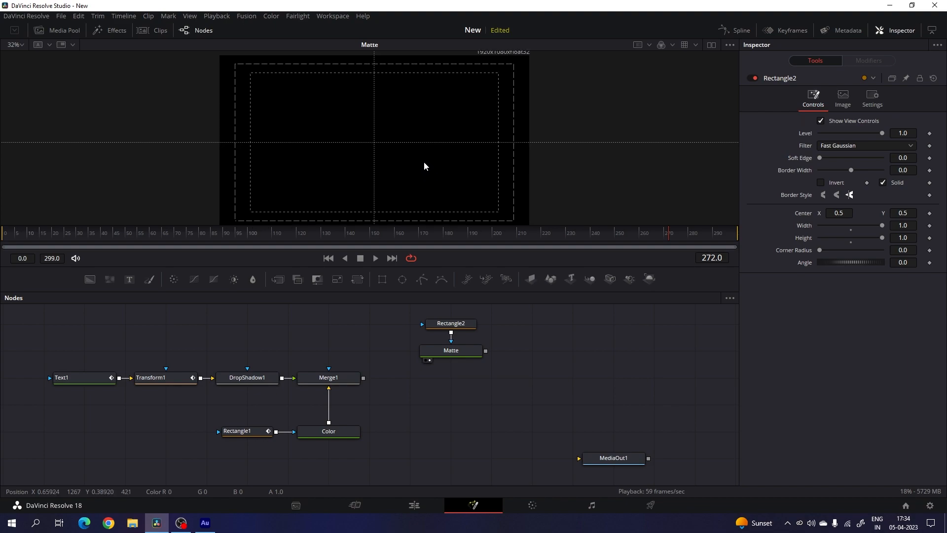
# Keyframe Rectangle2's Center at frame 240, and at frame 299 move the rectangle up above the frame with Center Y 1.5.
pyautogui.click(472, 320)
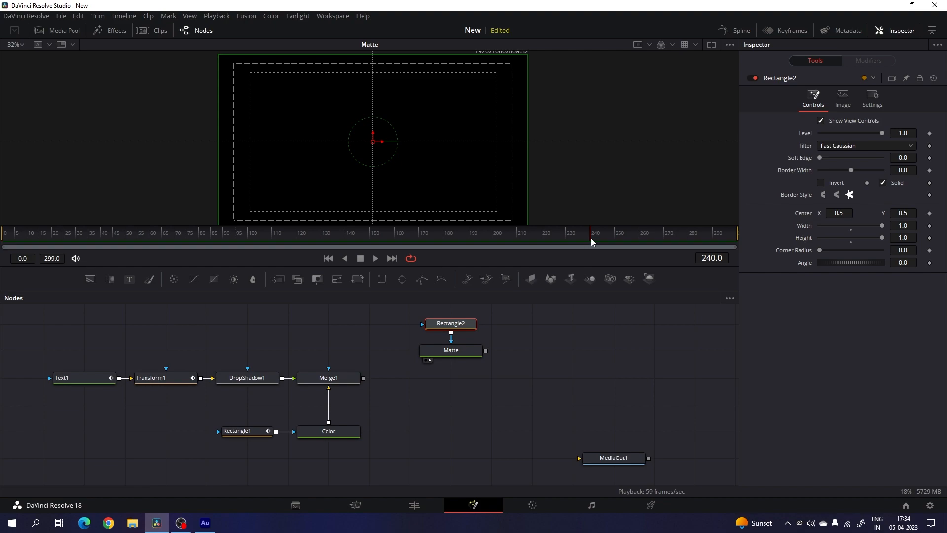
pyautogui.rightClick(799, 214)
pyautogui.click(807, 218)
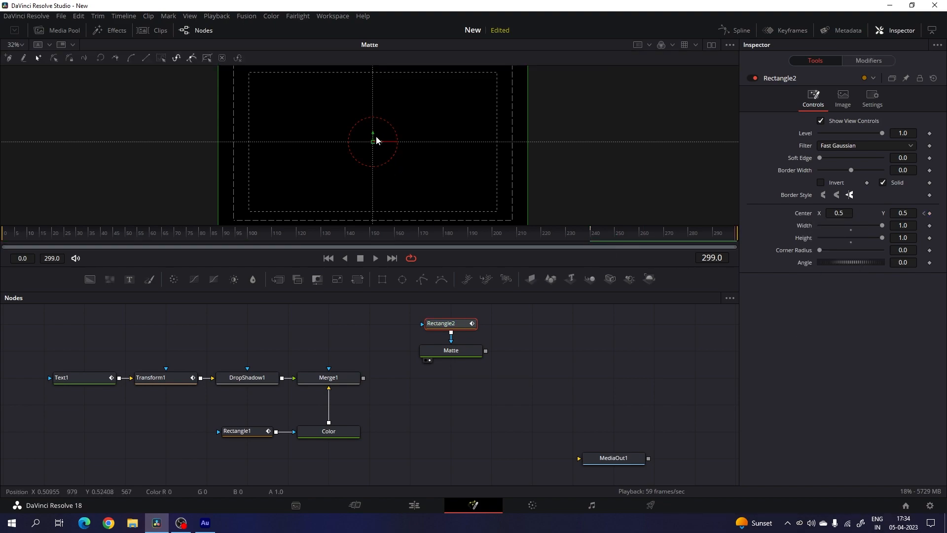
pyautogui.moveTo(374, 135); pyautogui.dragTo(432, 174)
pyautogui.moveTo(381, 154); pyautogui.dragTo(379, 18)
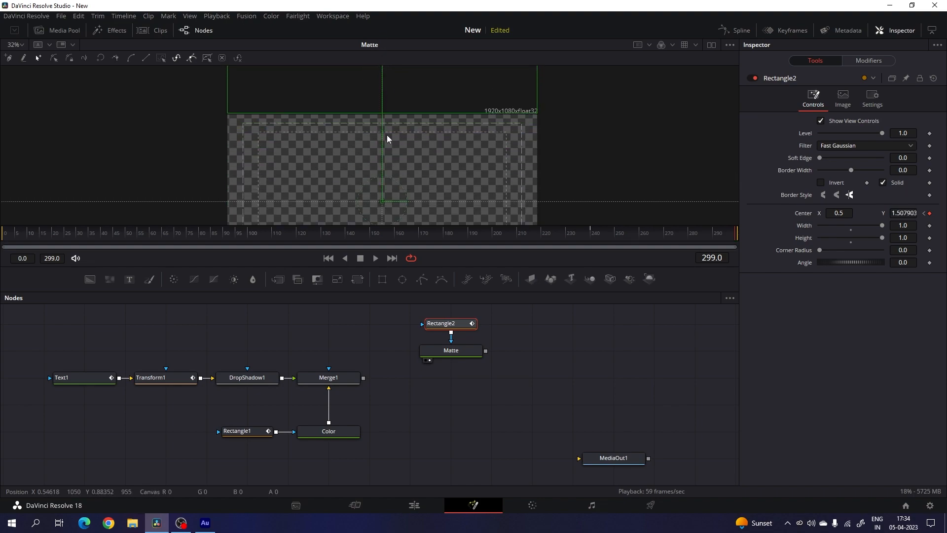
pyautogui.click(906, 213)
pyautogui.write('1.5')
pyautogui.press('Tab')
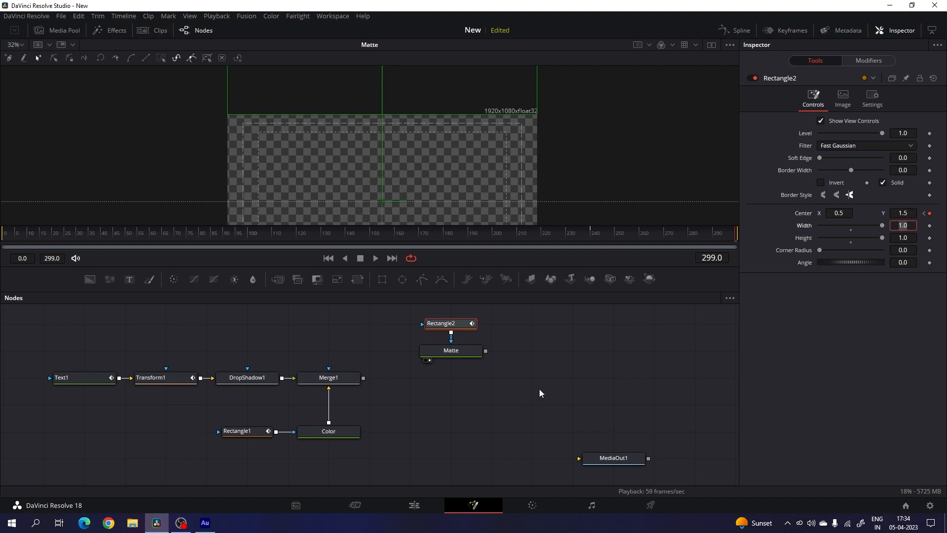
# In the Spline editor, isolate Rectangle2's displacement curve and ease both keyframes with long horizontal handles, pulling the end one back to about frame 270.
pyautogui.click(731, 32)
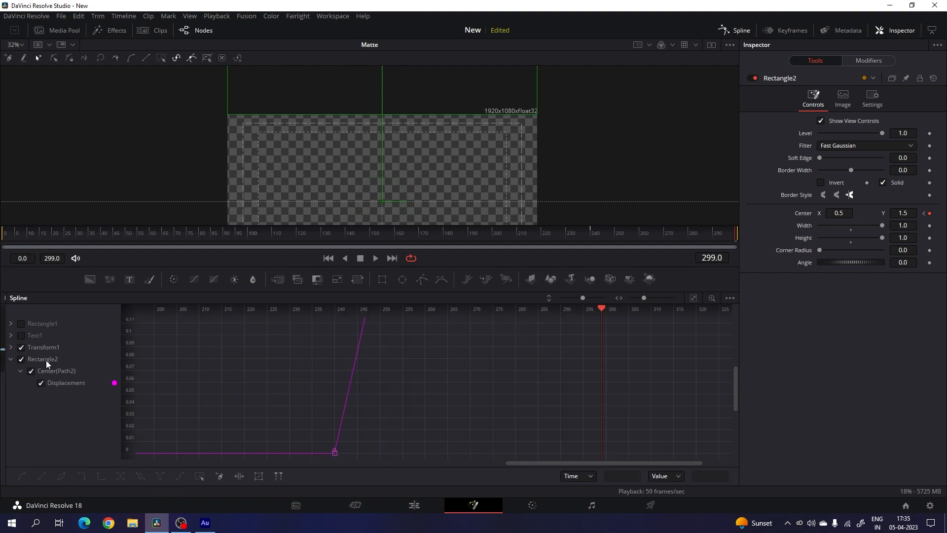
pyautogui.click(21, 348)
pyautogui.click(693, 299)
pyautogui.moveTo(697, 321); pyautogui.dragTo(167, 457)
pyautogui.press('f')
pyautogui.click(351, 448)
pyautogui.moveTo(355, 449); pyautogui.dragTo(683, 448)
pyautogui.moveTo(683, 313); pyautogui.dragTo(438, 316)
pyautogui.moveTo(662, 338); pyautogui.dragTo(697, 321)
pyautogui.moveTo(517, 334); pyautogui.dragTo(435, 334)
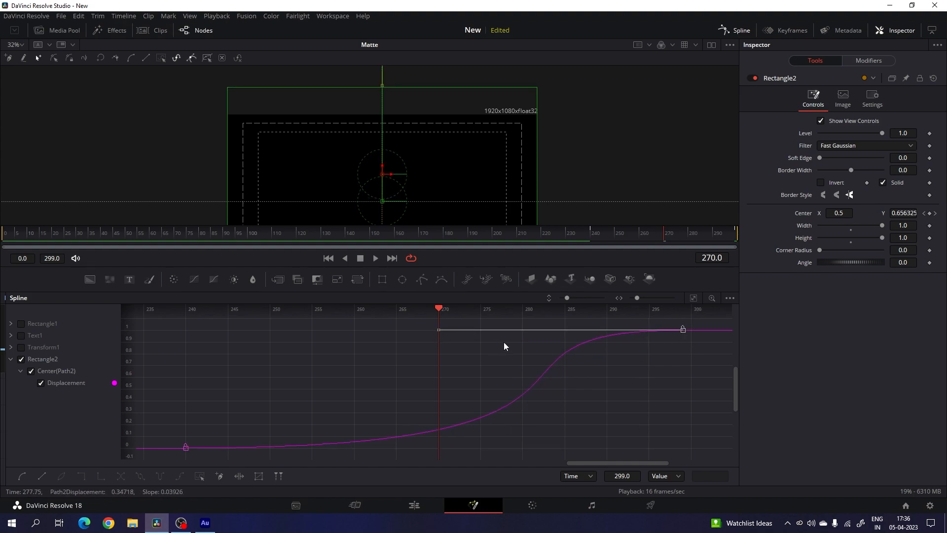
# Play the matte's upward wipe to check it, close the Spline editor and fit the image to the viewer.
pyautogui.moveTo(380, 244); pyautogui.dragTo(561, 247)
pyautogui.press('space')
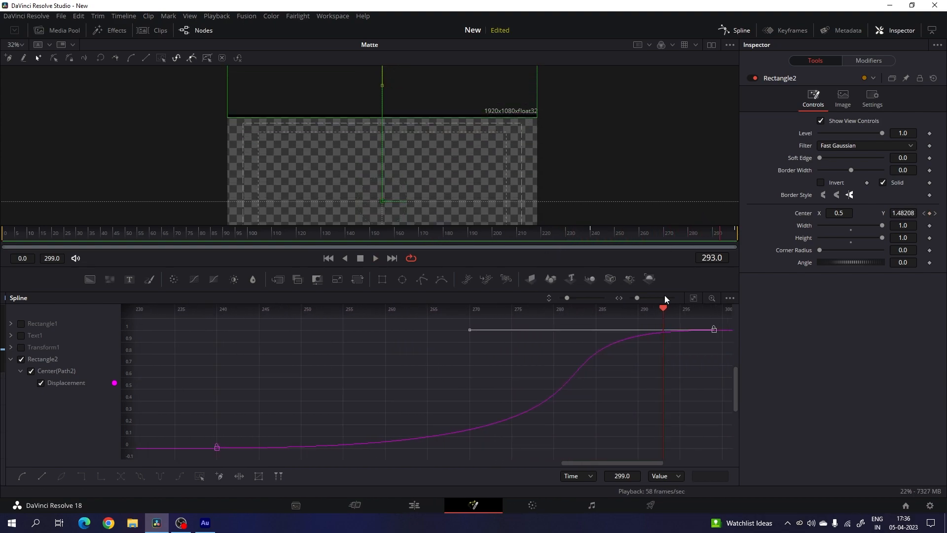
pyautogui.click(734, 30)
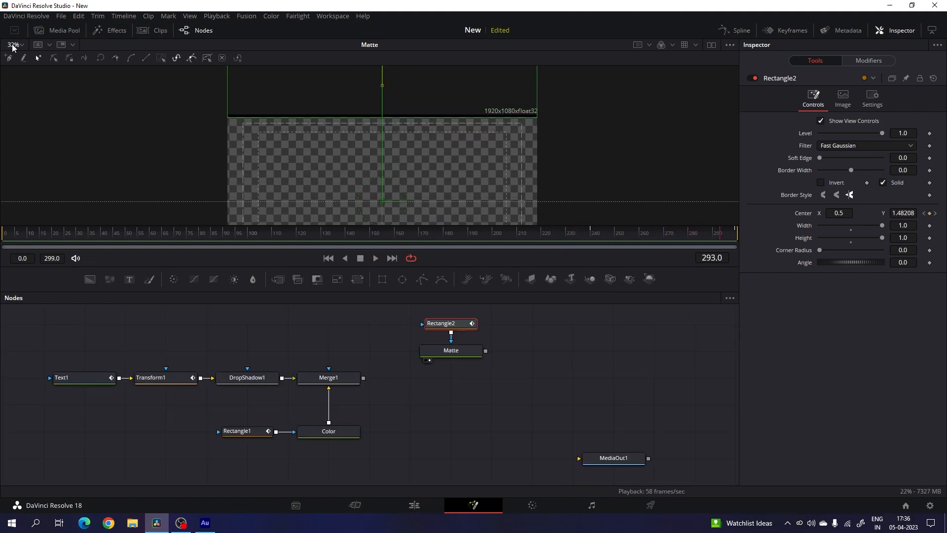
pyautogui.click(17, 44)
pyautogui.click(15, 66)
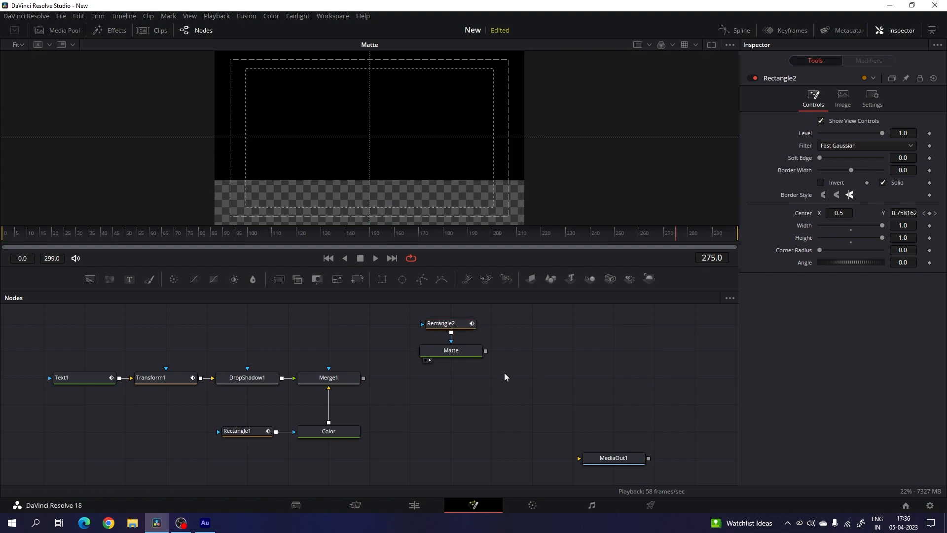
# Insert a Merge node after Merge1, connect Matte as its background input, and view the new merge.
pyautogui.moveTo(277, 280); pyautogui.dragTo(349, 378)
pyautogui.moveTo(486, 380); pyautogui.dragTo(445, 381)
pyautogui.press('1')
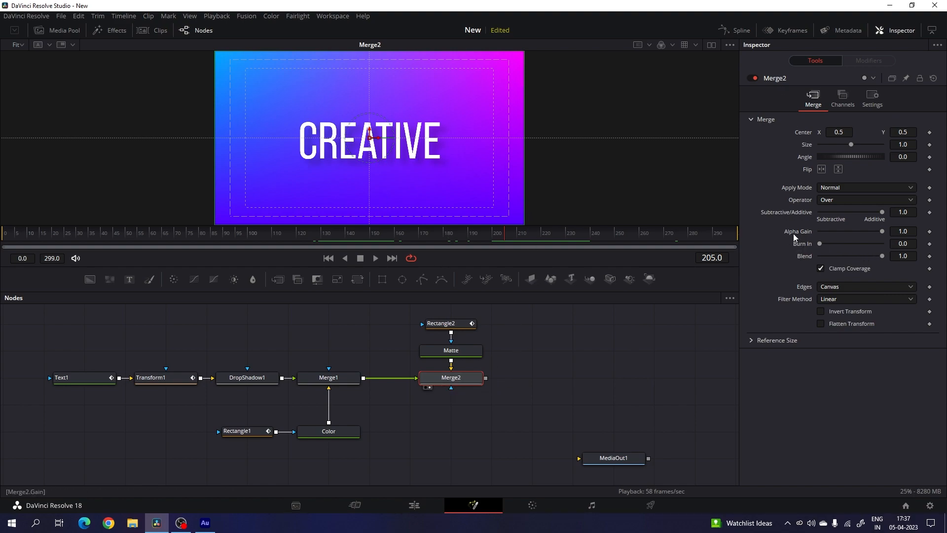
# Set Merge2's Operator to In and play the last part of the title to check the wipe-out.
pyautogui.click(833, 200)
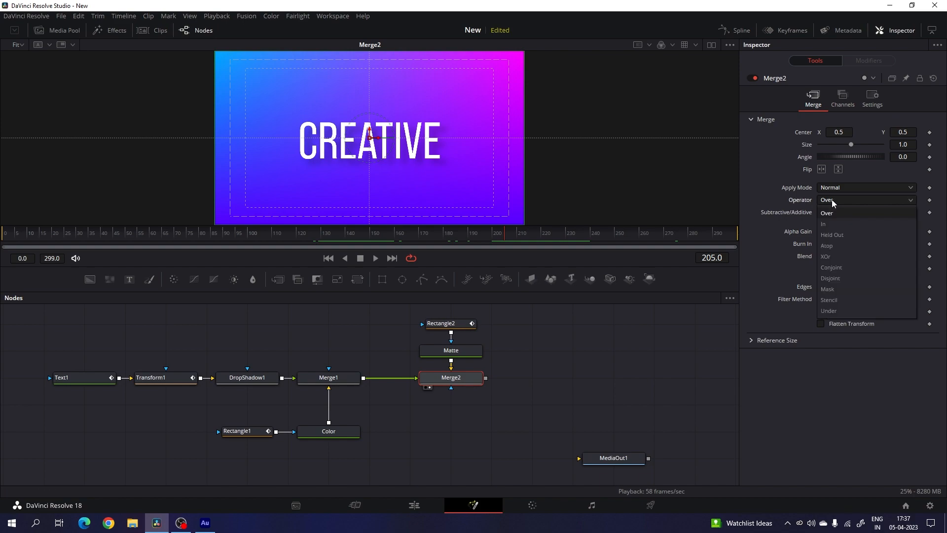
pyautogui.click(830, 224)
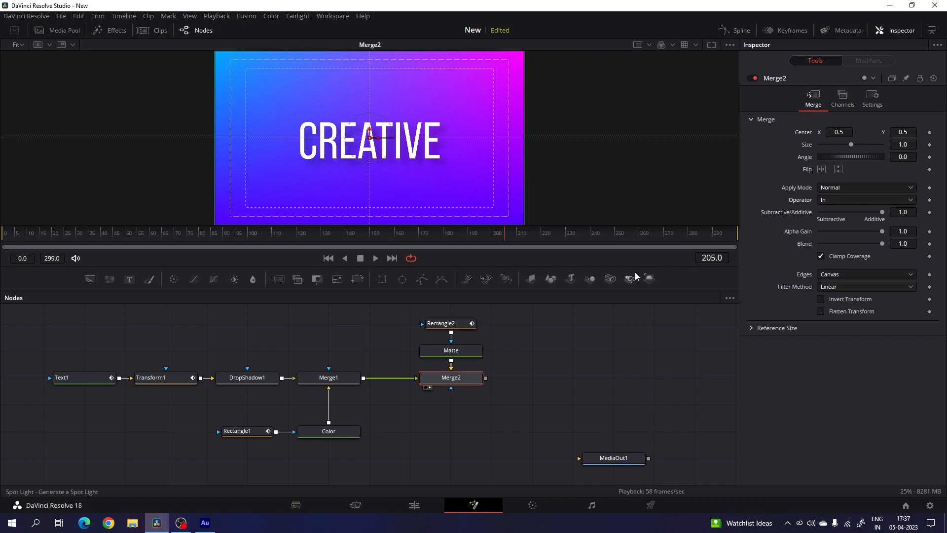
pyautogui.moveTo(546, 235); pyautogui.dragTo(595, 233)
pyautogui.press('space')
pyautogui.press('space')
# Move MediaOut1 in line with Merge2 and connect Merge2's output to it.
pyautogui.moveTo(591, 458); pyautogui.dragTo(549, 377)
pyautogui.moveTo(486, 378); pyautogui.dragTo(556, 378)
pyautogui.click(525, 414)
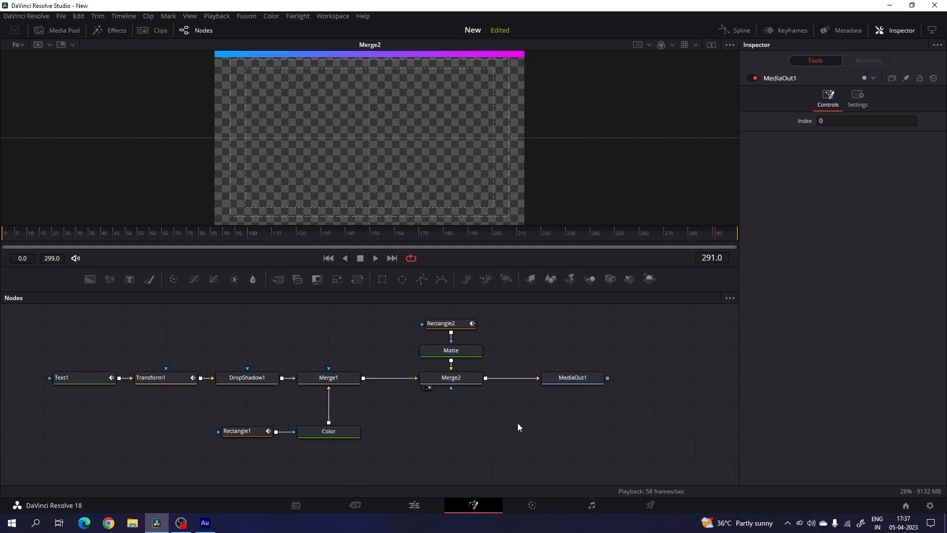
# Switch to the Edit page, zoom in on the timeline and play the Fusion clip from the start.
pyautogui.click(420, 505)
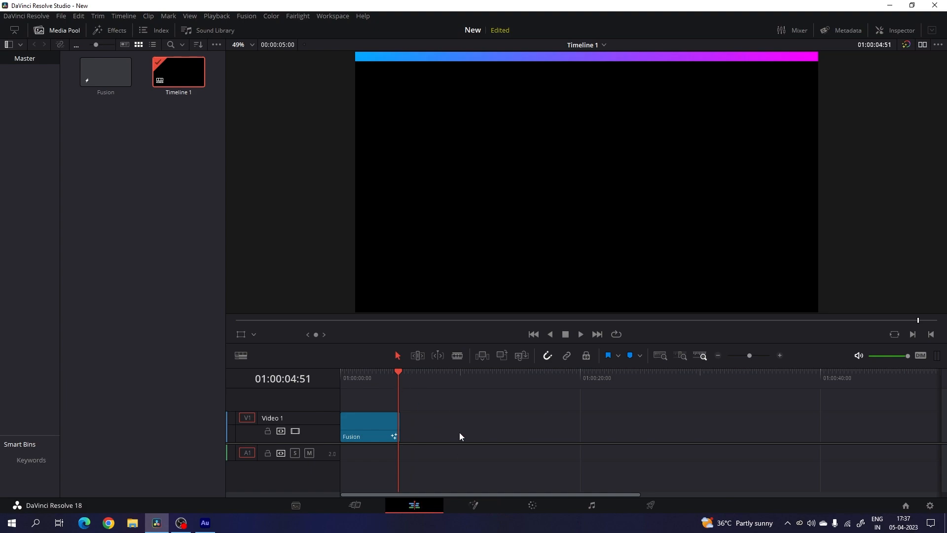
pyautogui.scroll(4, 460, 432)
pyautogui.press('Home')
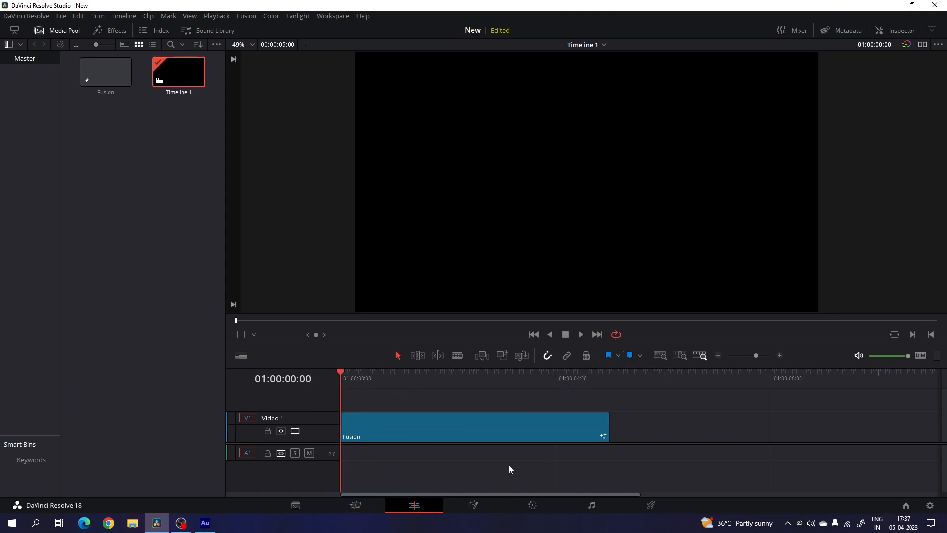
pyautogui.press('space')
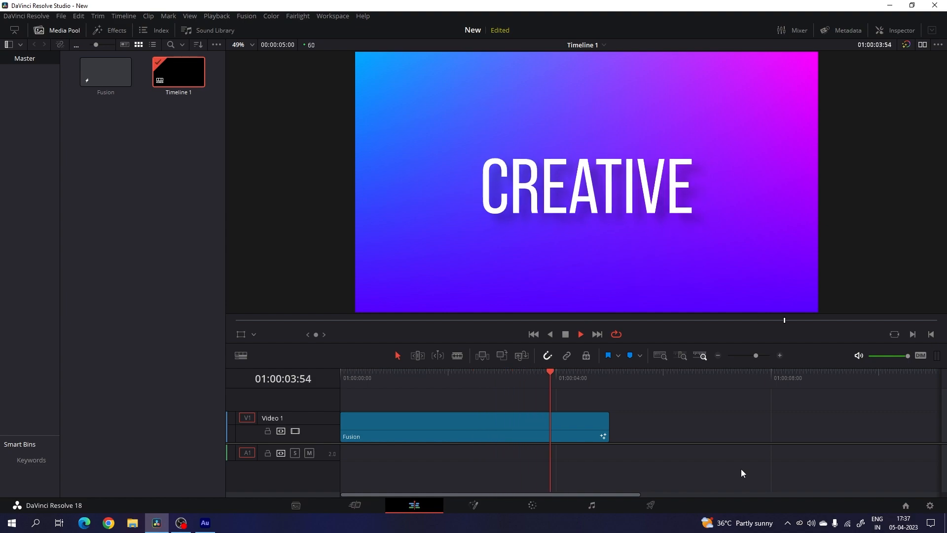
pyautogui.press('space')
pyautogui.moveTo(584, 376); pyautogui.dragTo(425, 378)
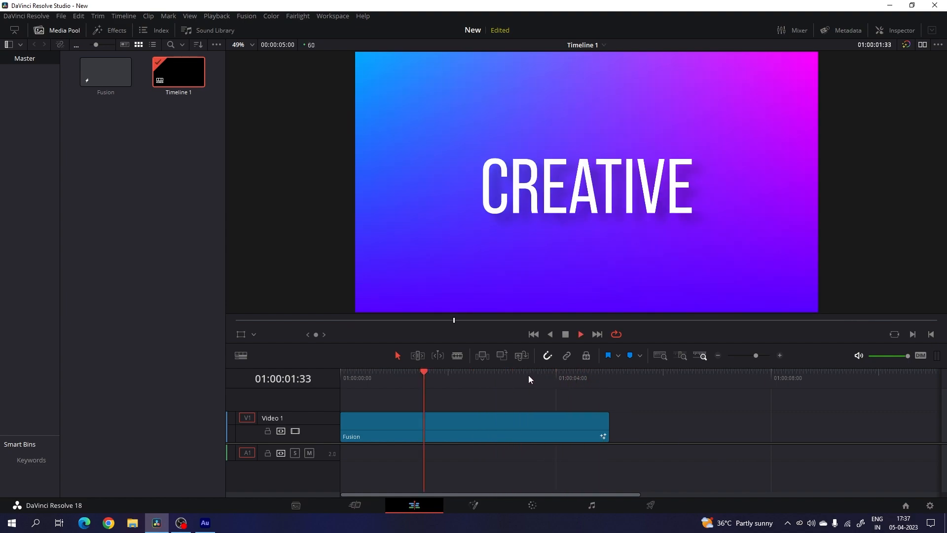
# Copy the Fusion clip, paste the duplicate directly after it on the timeline, and place the playhead within the copy.
pyautogui.click(482, 432)
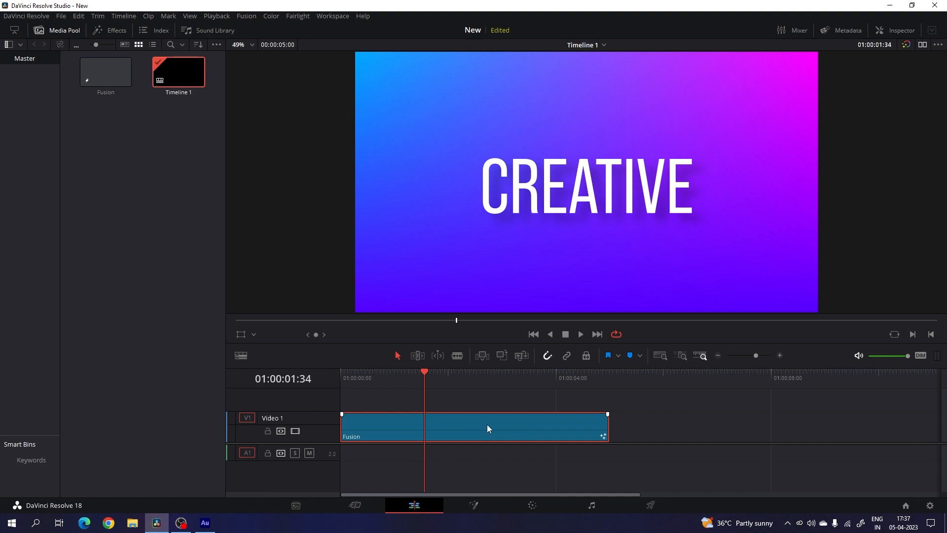
pyautogui.click(612, 385)
pyautogui.hotkey('ctrl', 'v')
pyautogui.moveTo(753, 378); pyautogui.dragTo(723, 380)
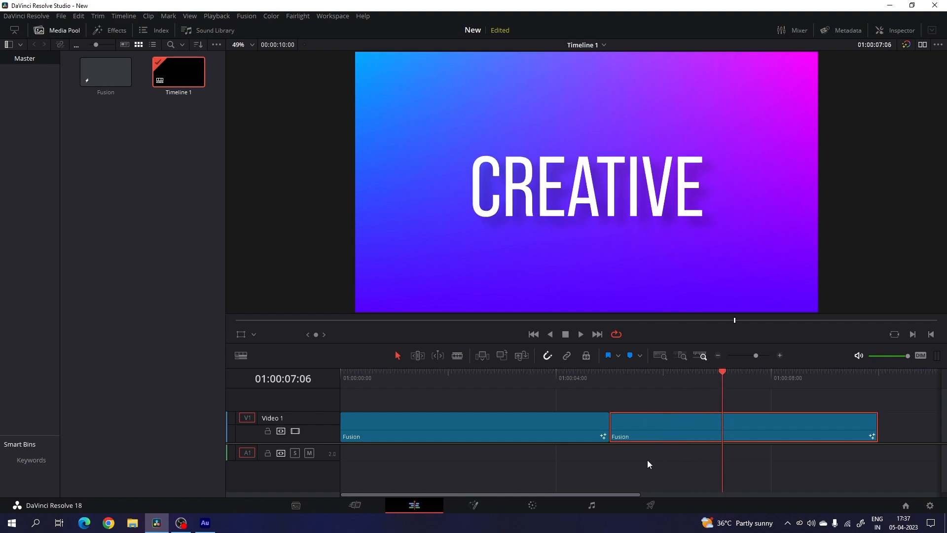
# Open the duplicated clip on the Fusion page and replace Text1's text with DESIGNS.
pyautogui.click(474, 505)
pyautogui.moveTo(526, 425); pyautogui.dragTo(513, 427)
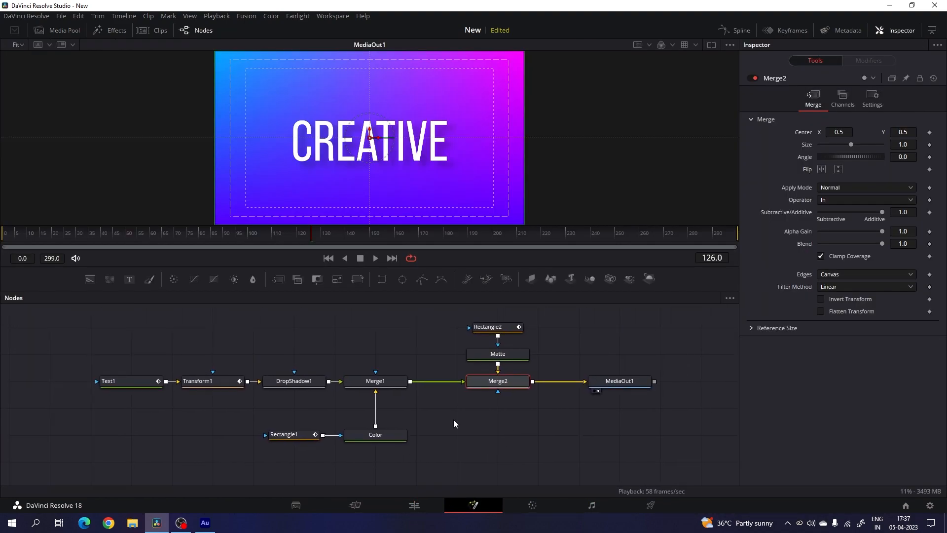
pyautogui.click(126, 383)
pyautogui.moveTo(781, 169); pyautogui.dragTo(703, 160)
pyautogui.write('D')
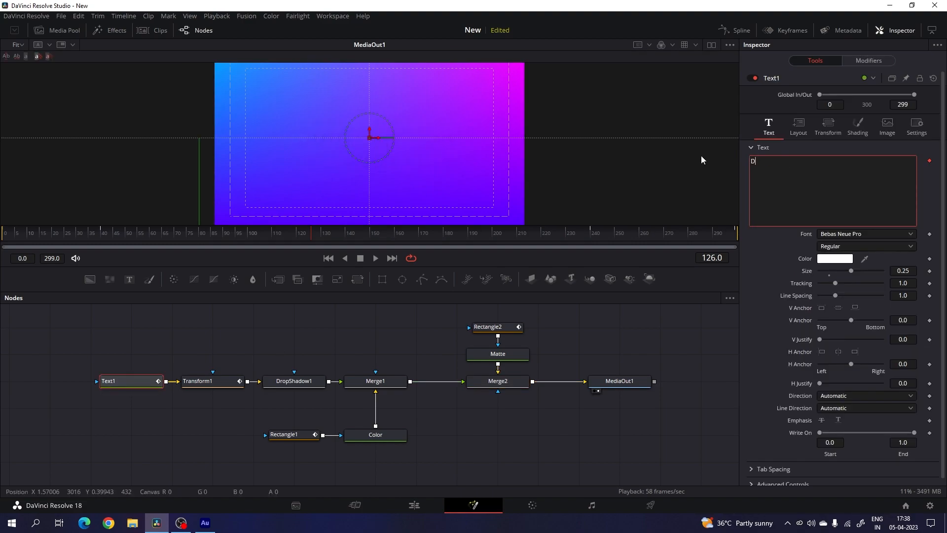
pyautogui.write('ESIGNS')
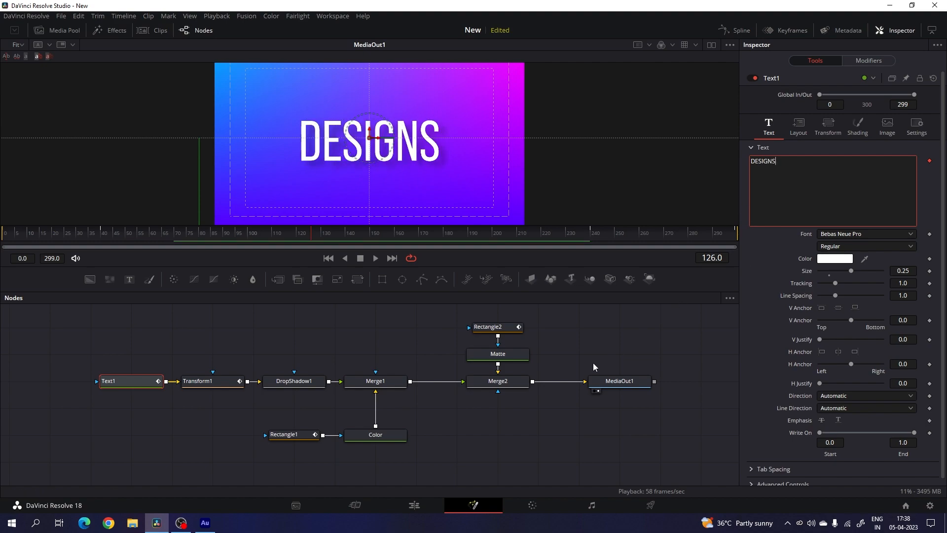
# Recolor the Color node's four-corner gradient with pink at Top Left and yellow #ffff00 at Bottom Right.
pyautogui.click(388, 440)
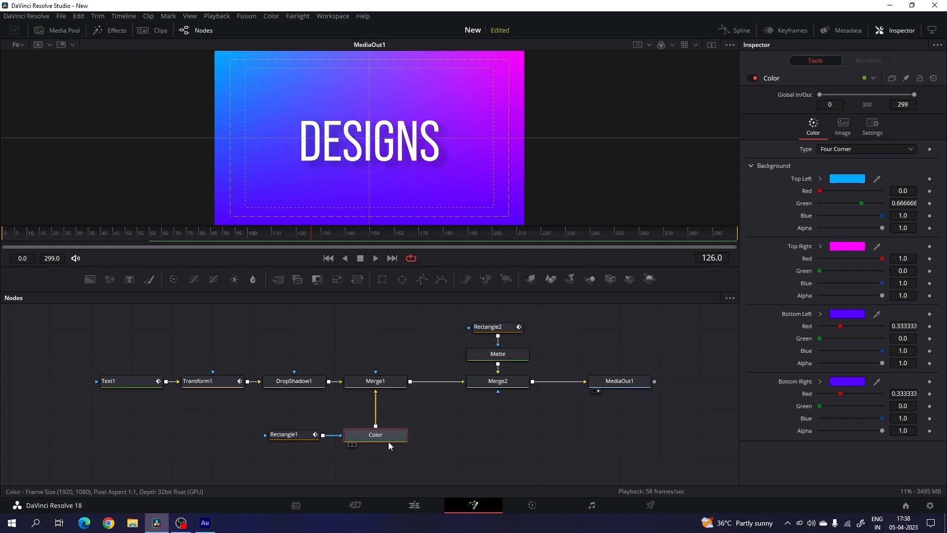
pyautogui.click(837, 183)
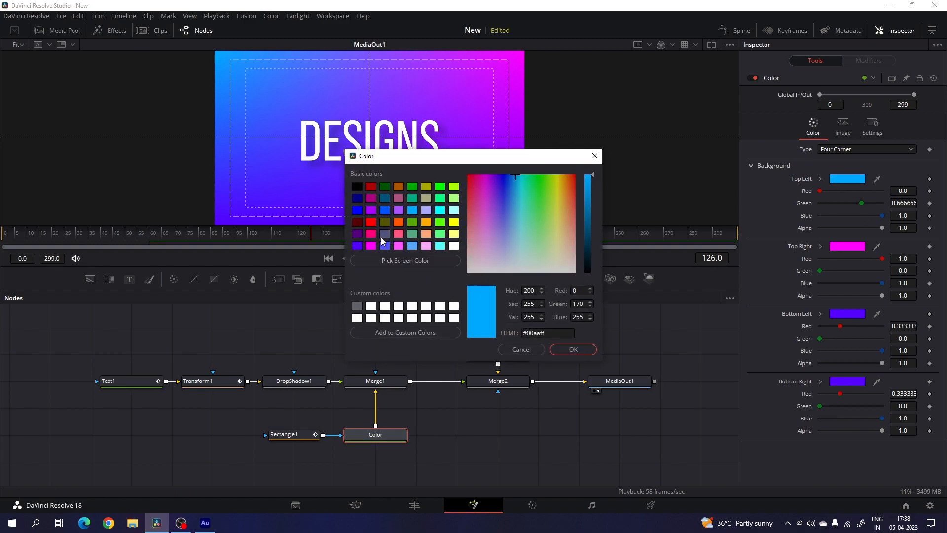
pyautogui.click(370, 237)
pyautogui.click(576, 351)
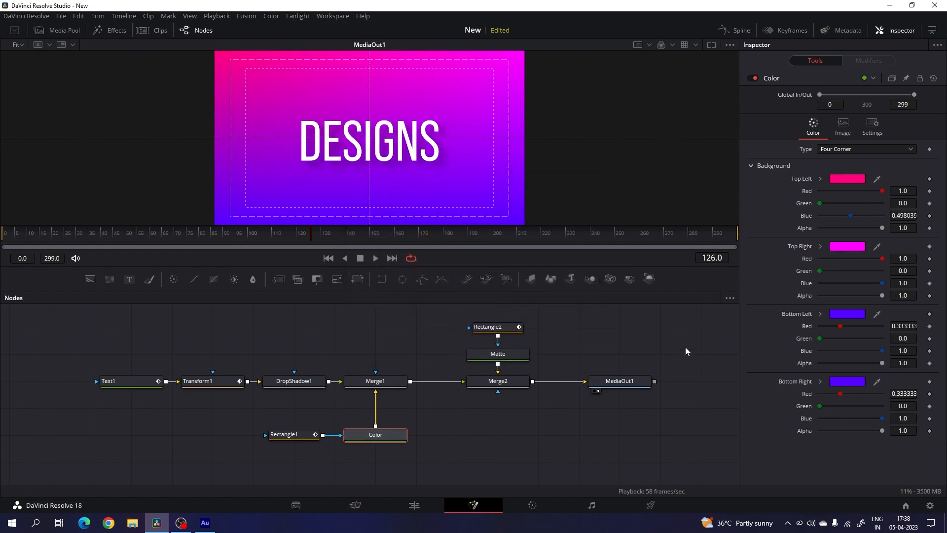
pyautogui.click(847, 381)
pyautogui.click(454, 221)
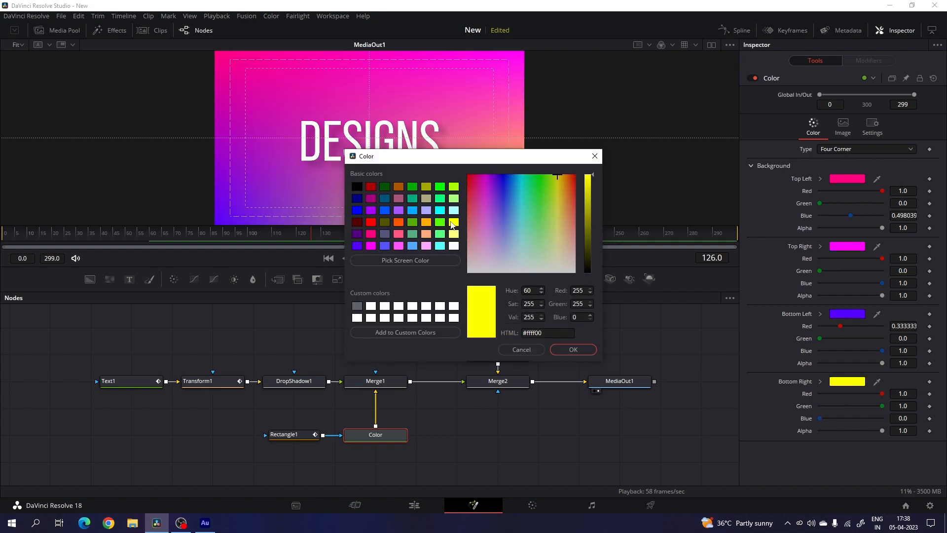
pyautogui.moveTo(472, 154); pyautogui.dragTo(586, 222)
pyautogui.click(686, 411)
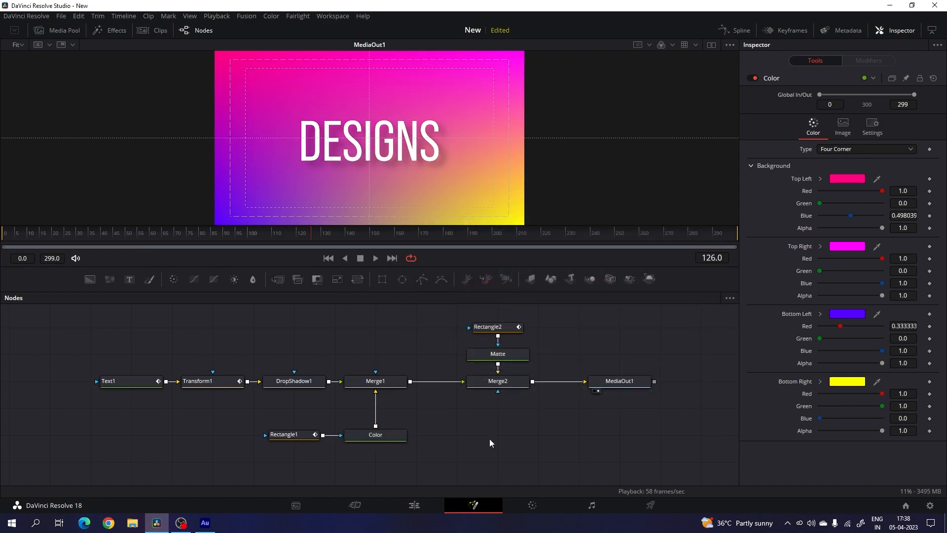
# Return to the Edit page, select both Fusion clips and move them up to track V2.
pyautogui.click(427, 508)
pyautogui.moveTo(601, 380); pyautogui.dragTo(697, 378)
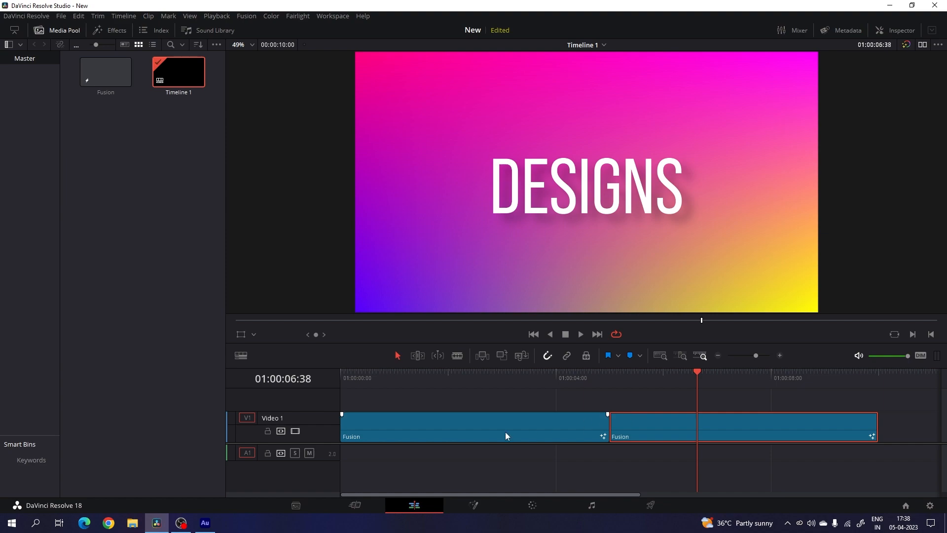
pyautogui.moveTo(435, 398); pyautogui.dragTo(604, 420)
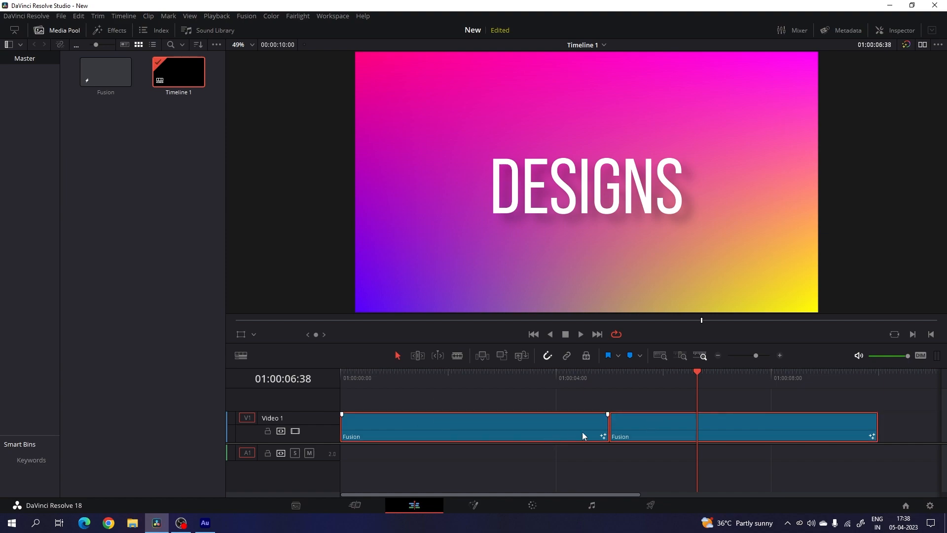
pyautogui.moveTo(485, 414); pyautogui.dragTo(481, 404)
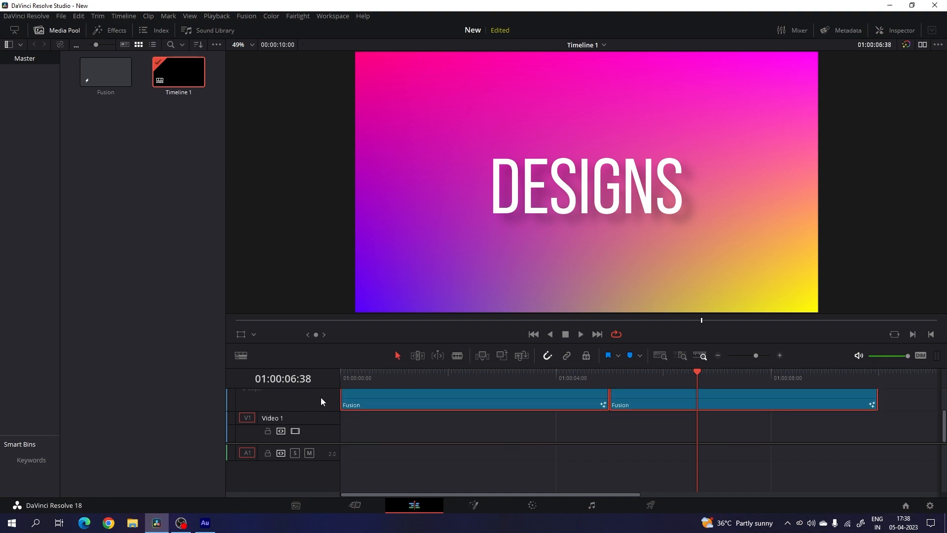
pyautogui.scroll(3, 323, 397)
pyautogui.moveTo(328, 390); pyautogui.dragTo(332, 422)
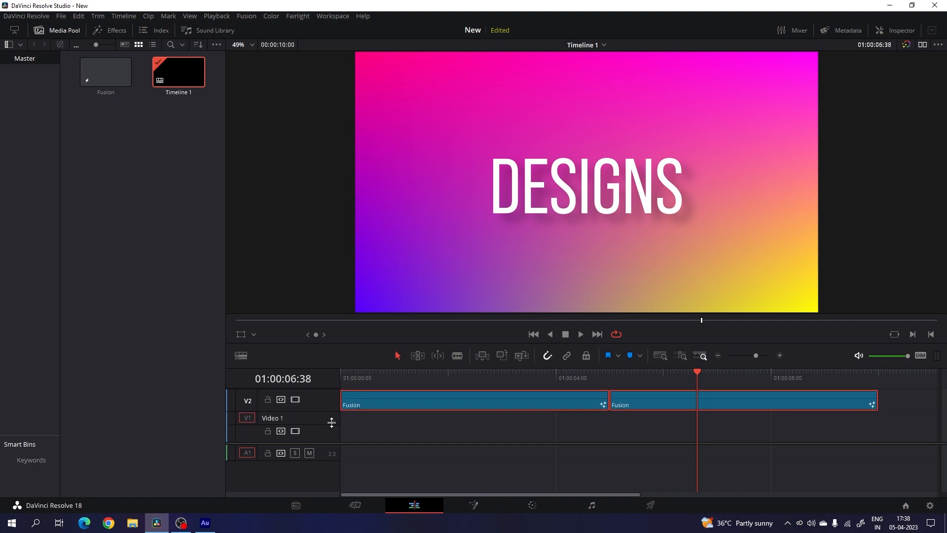
# Preview both titles from the start of the timeline, then replay them in full screen.
pyautogui.moveTo(434, 380); pyautogui.dragTo(337, 392)
pyautogui.press('space')
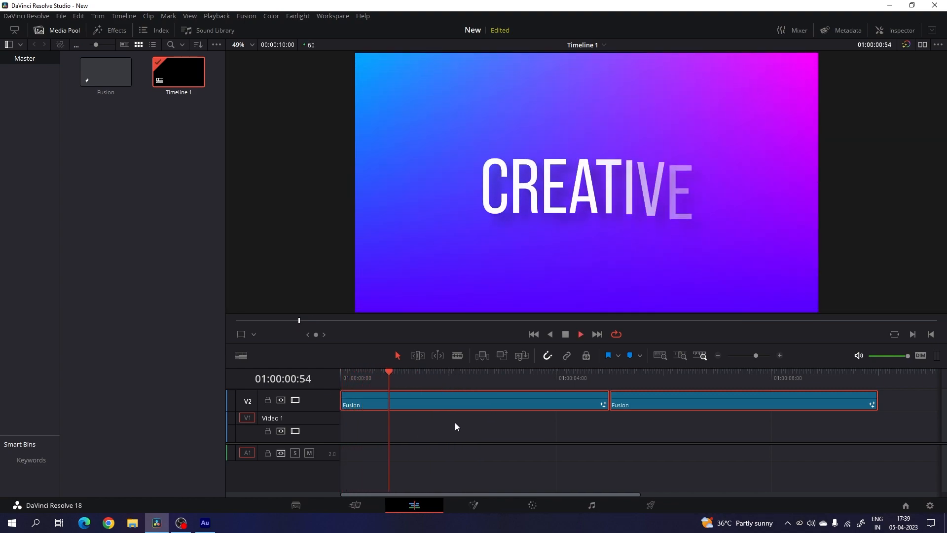
pyautogui.press('space')
pyautogui.moveTo(415, 378); pyautogui.dragTo(333, 362)
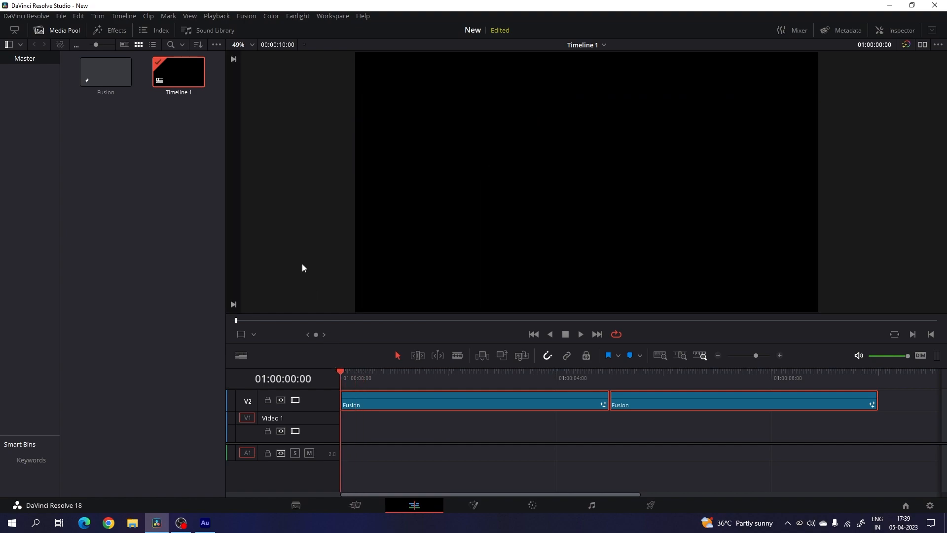
pyautogui.hotkey('ctrl', 'f')
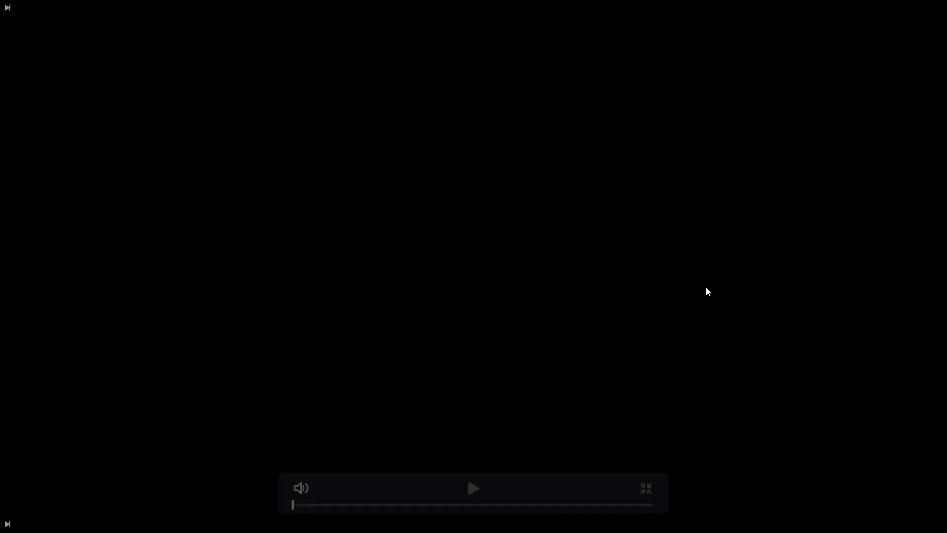
pyautogui.press('space')
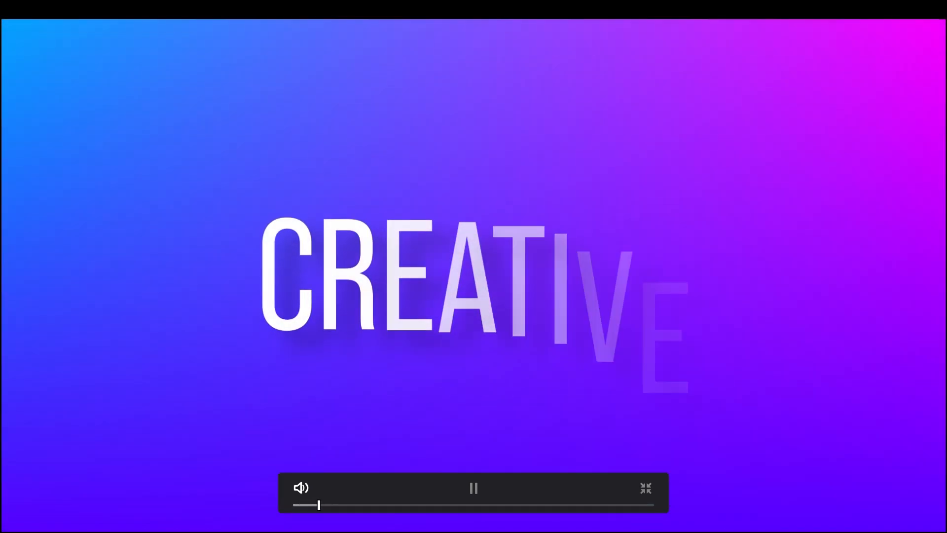